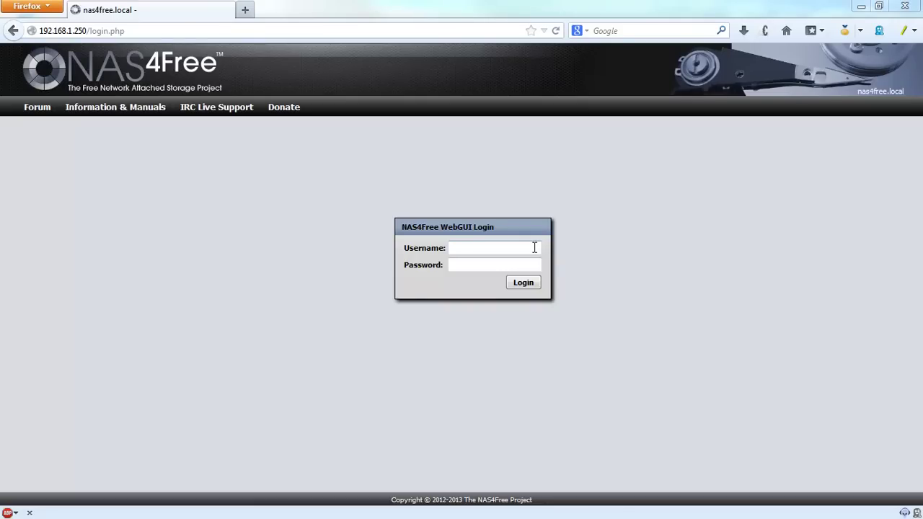
# Step: Log in to the WebGUI as admin using the saved password
pyautogui.click(535, 247)
pyautogui.write('admin')
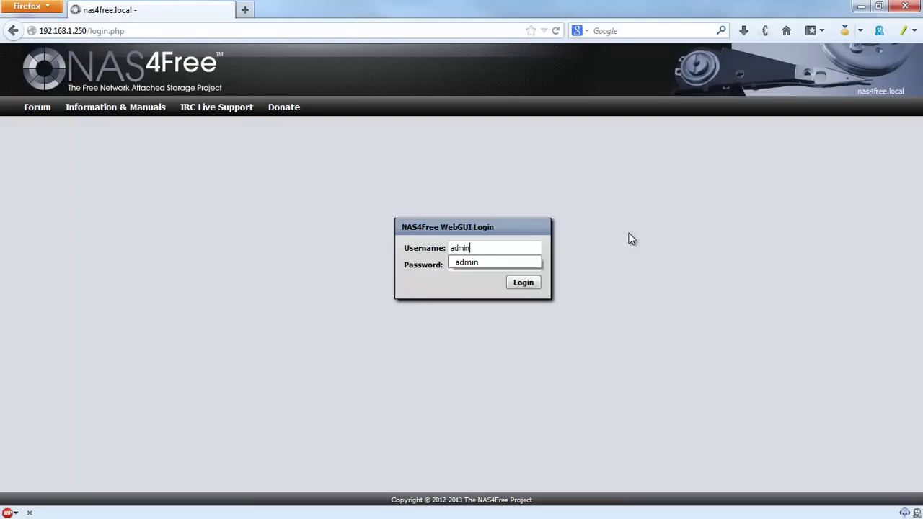
pyautogui.press('Tab')
pyautogui.click(518, 262)
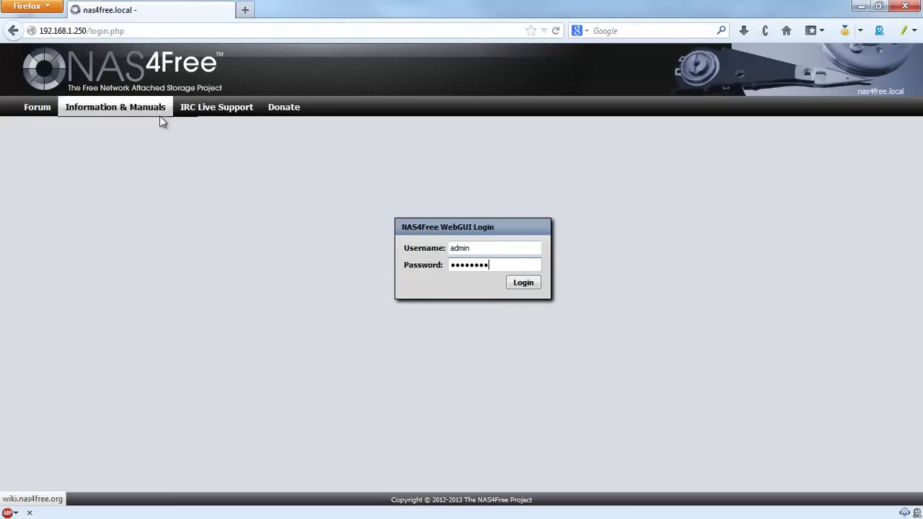
pyautogui.click(530, 287)
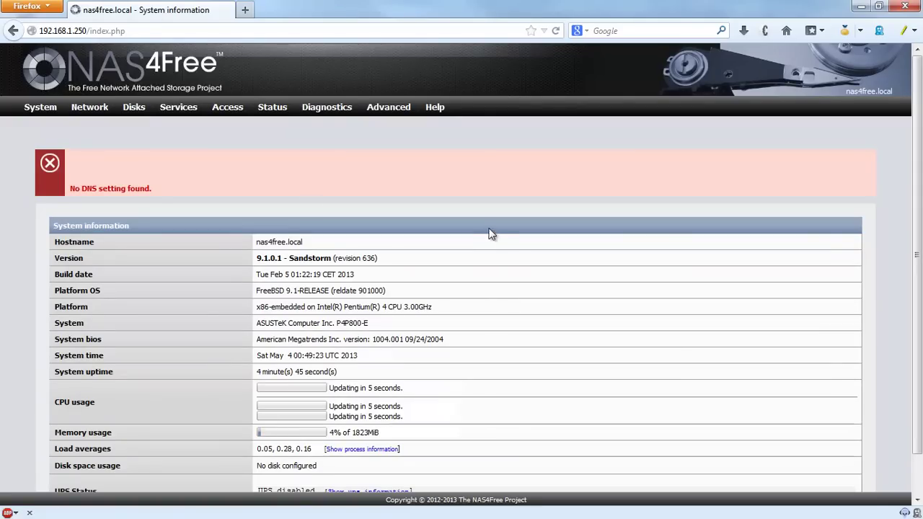
# Step: Review the System information page and its 'No DNS setting found' warning
pyautogui.moveTo(71, 188); pyautogui.dragTo(166, 191)
pyautogui.click(221, 183)
pyautogui.scroll(-1, 520, 207)
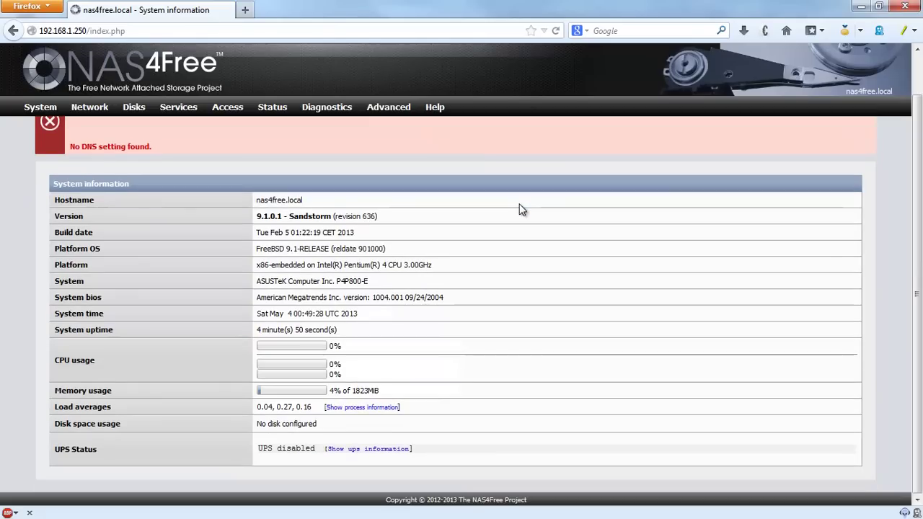
pyautogui.scroll(1, 520, 205)
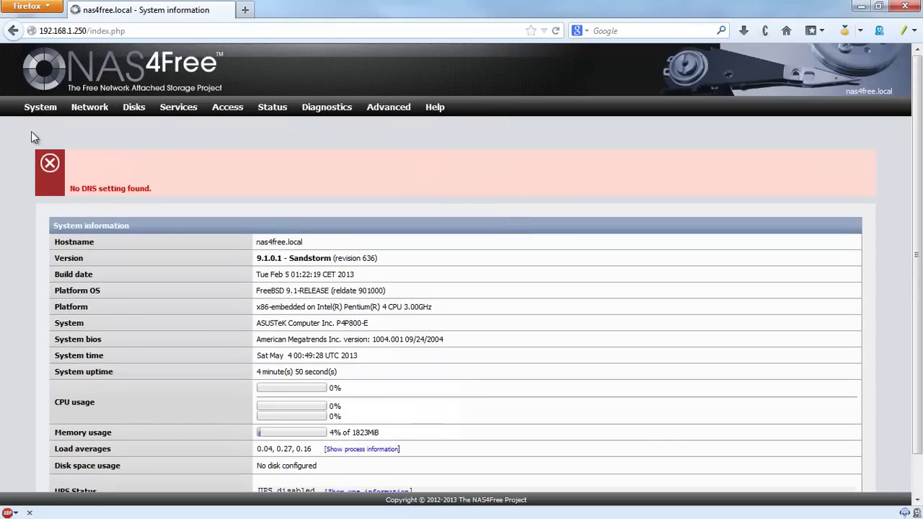
pyautogui.moveTo(40, 107)
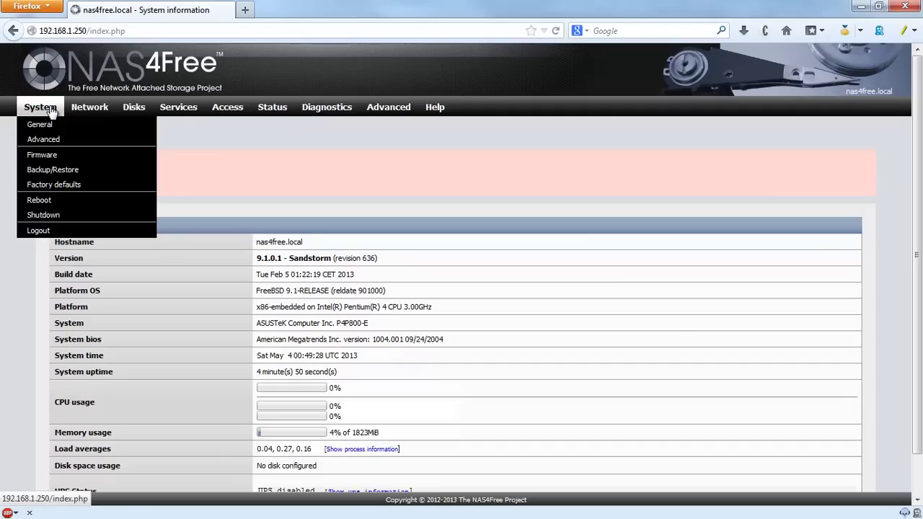
# Step: In General Setup, keep the admin user name and the HTTP WebGUI protocol
pyautogui.click(43, 124)
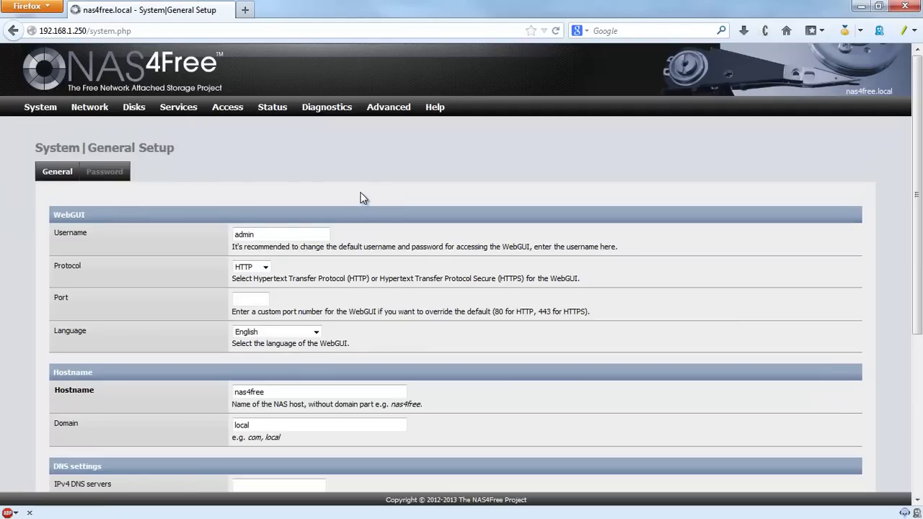
pyautogui.moveTo(262, 235); pyautogui.dragTo(197, 239)
pyautogui.click(300, 238)
pyautogui.click(408, 242)
pyautogui.click(265, 267)
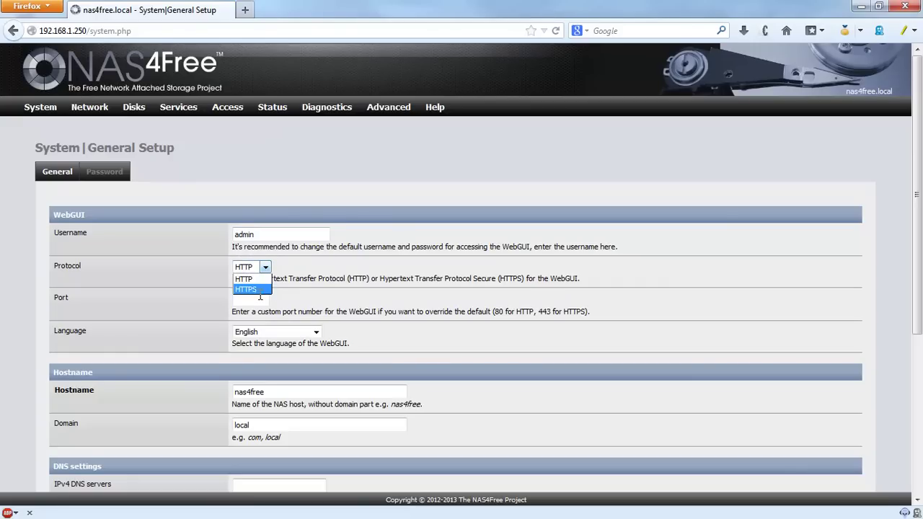
pyautogui.click(324, 259)
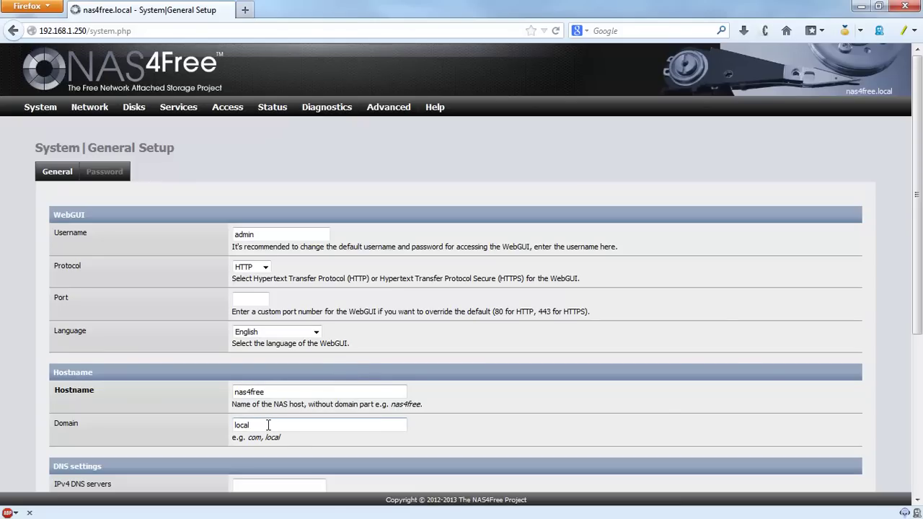
pyautogui.scroll(-5, 406, 277)
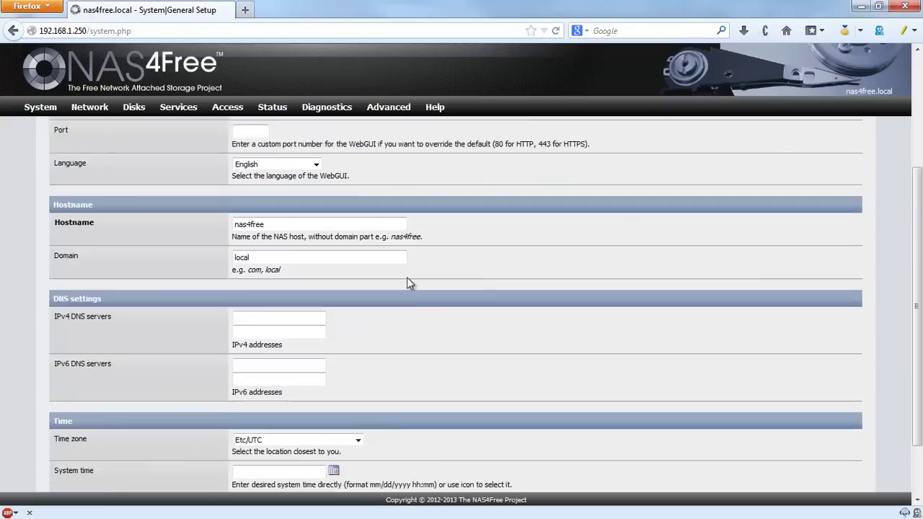
# Step: Enter DNS server 192.168.1.254, choose time zone Australia/Brisbane, and save
pyautogui.click(277, 252)
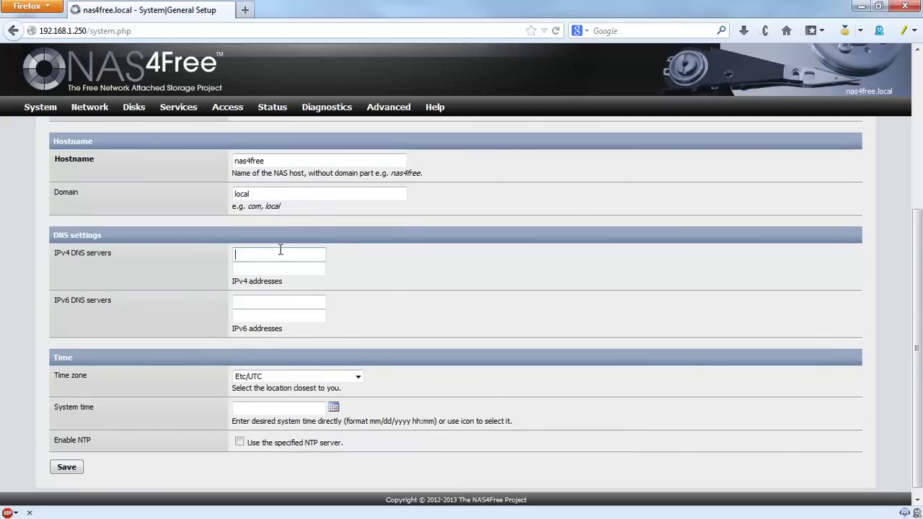
pyautogui.write('192')
pyautogui.press('Down')
pyautogui.press('Return')
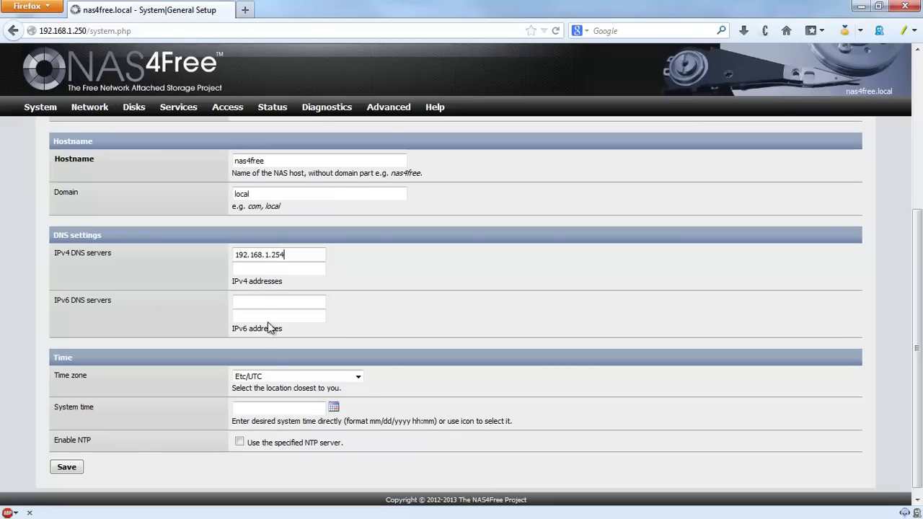
pyautogui.click(358, 377)
pyautogui.moveTo(358, 310)
pyautogui.mouseDown()
pyautogui.moveTo(361, 210)
pyautogui.moveTo(361, 297)
pyautogui.mouseUp()
pyautogui.click(262, 186)
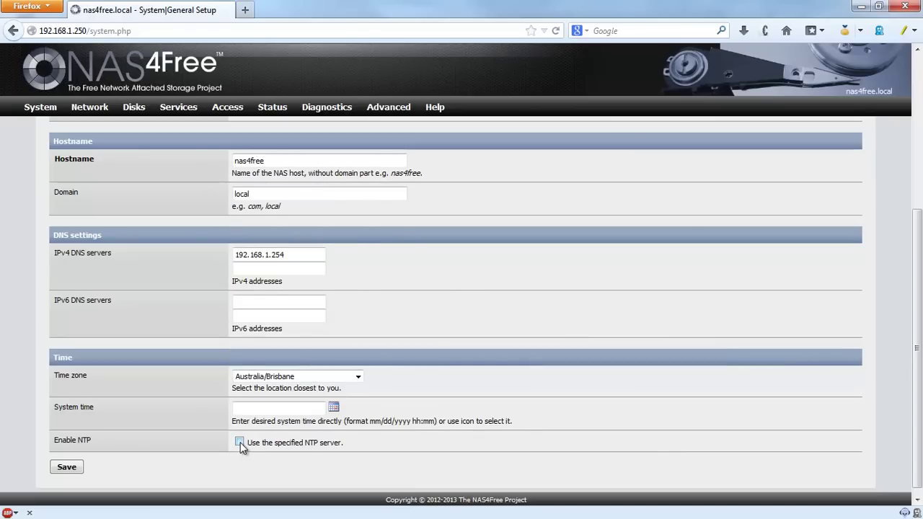
pyautogui.moveTo(243, 443); pyautogui.dragTo(369, 444)
pyautogui.click(369, 444)
pyautogui.scroll(-1, 442, 340)
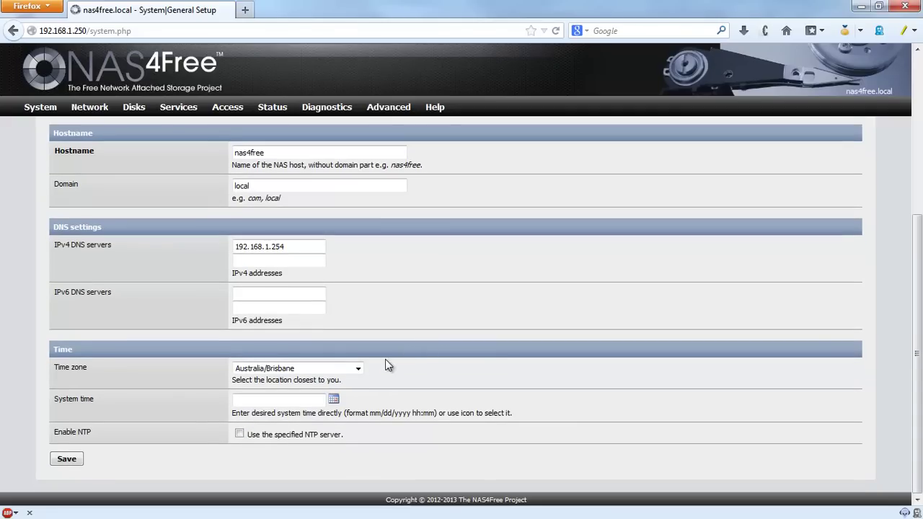
pyautogui.click(71, 462)
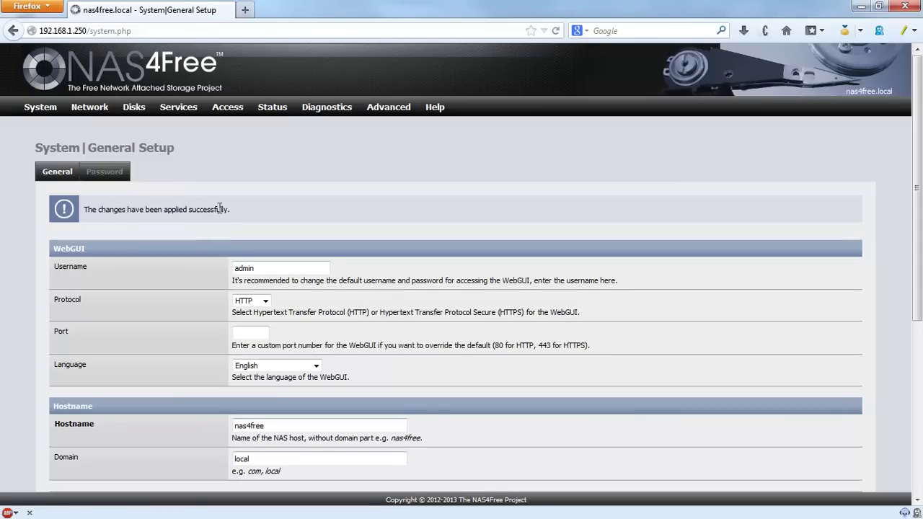
# Step: Look over the WebGUI password settings, then go back to General Setup
pyautogui.click(117, 177)
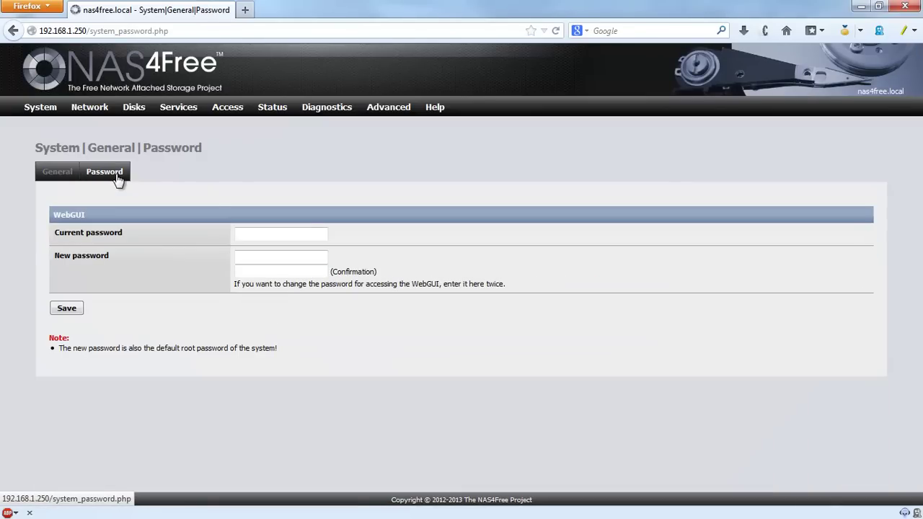
pyautogui.click(268, 235)
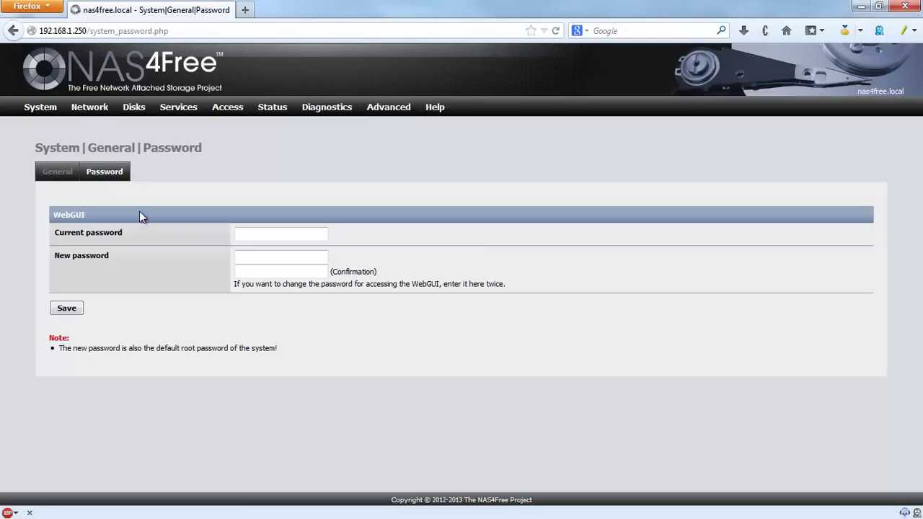
pyautogui.click(70, 170)
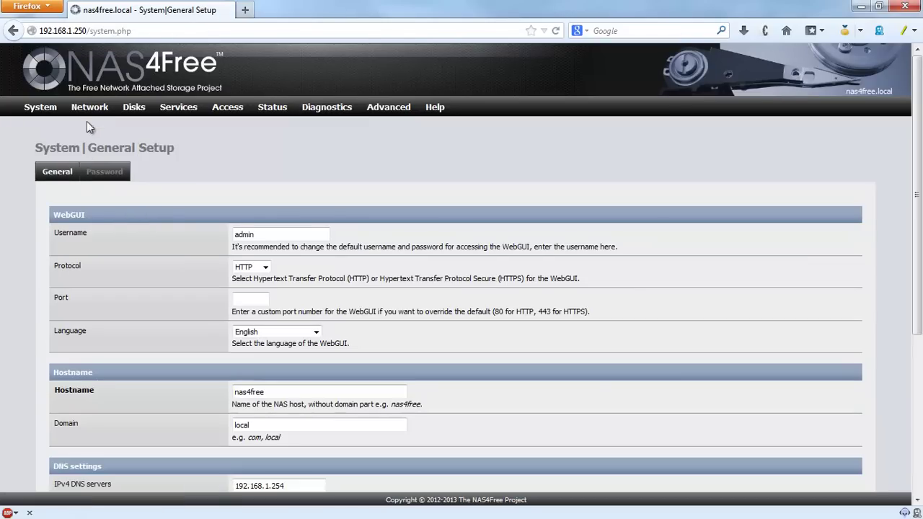
pyautogui.moveTo(90, 112)
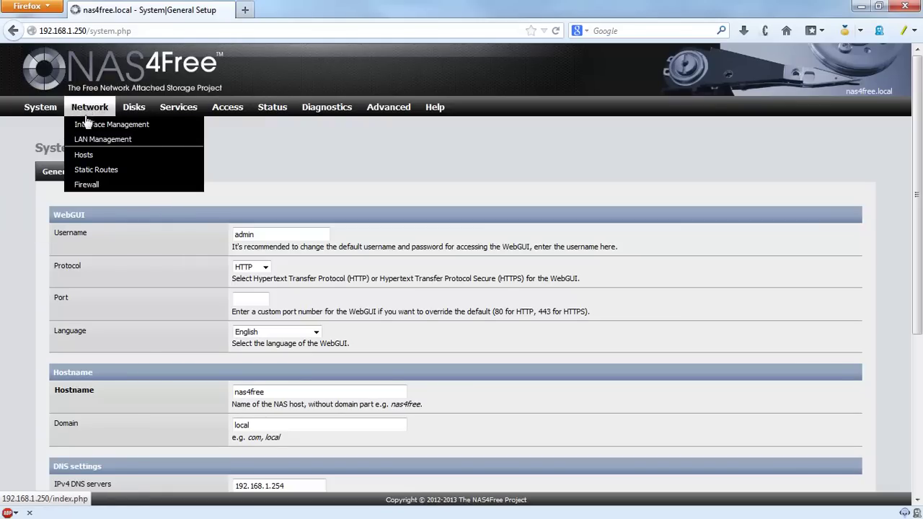
# Step: In LAN Management, enter gateway 192.168.1.254, keep Media on Autoselect, and save
pyautogui.click(92, 141)
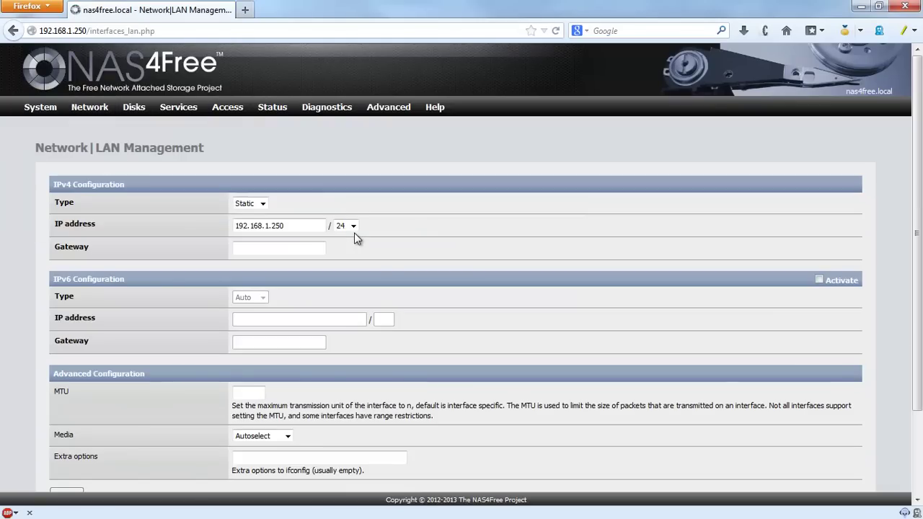
pyautogui.click(299, 229)
pyautogui.write('192')
pyautogui.press('Down')
pyautogui.press('Return')
pyautogui.scroll(-3, 520, 243)
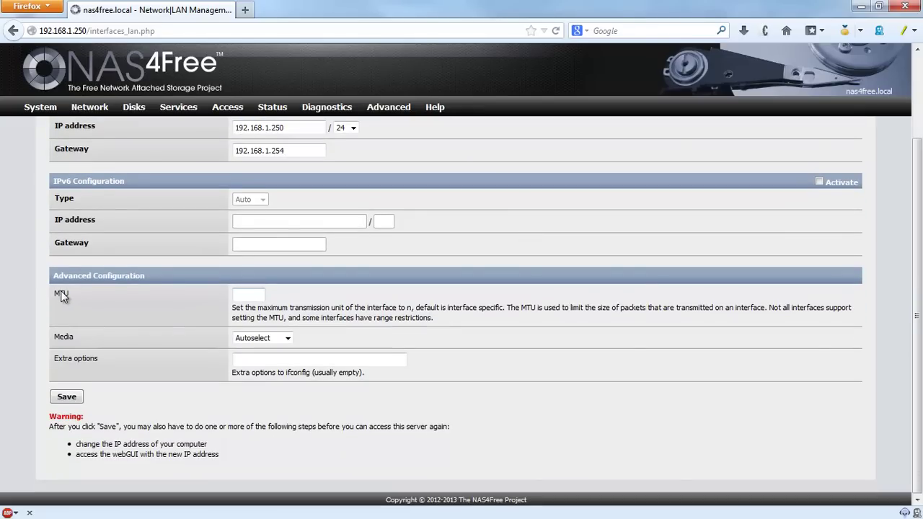
pyautogui.click(287, 339)
pyautogui.click(287, 340)
pyautogui.click(67, 398)
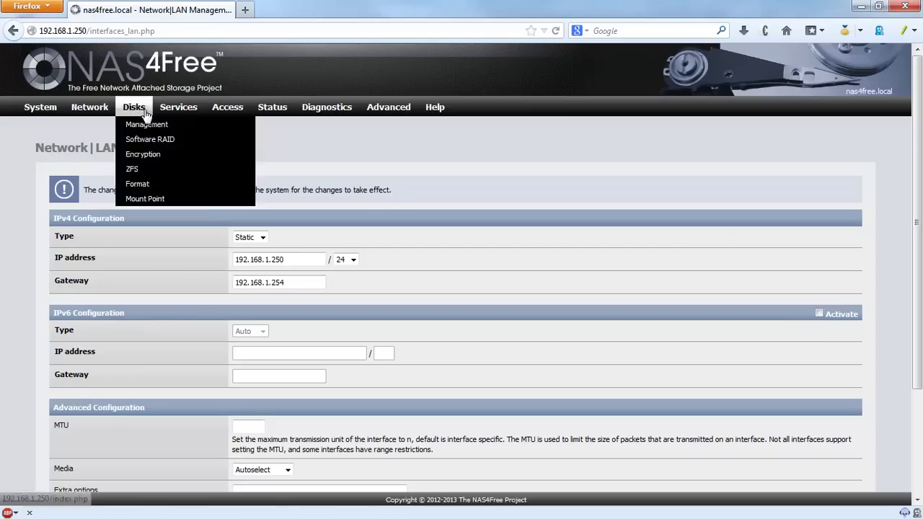
pyautogui.moveTo(49, 112)
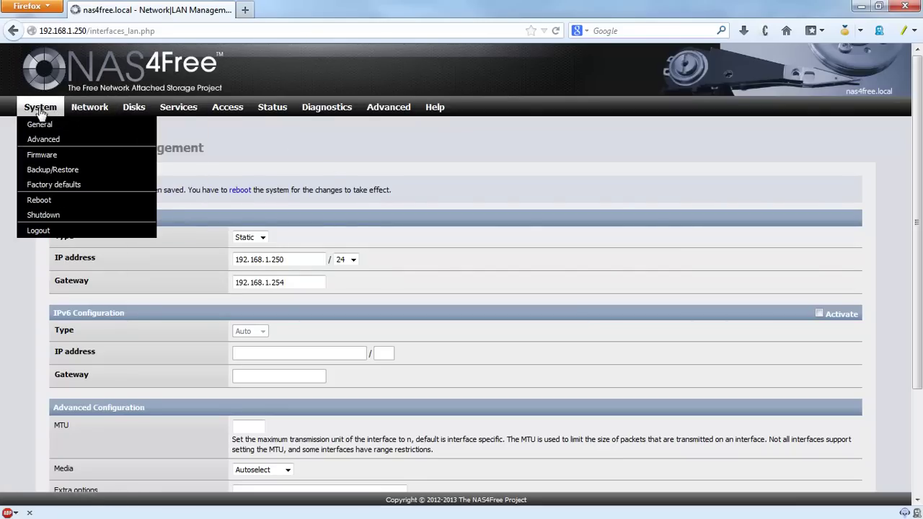
# Step: Enable NTP time synchronisation in General Setup and save it
pyautogui.click(40, 126)
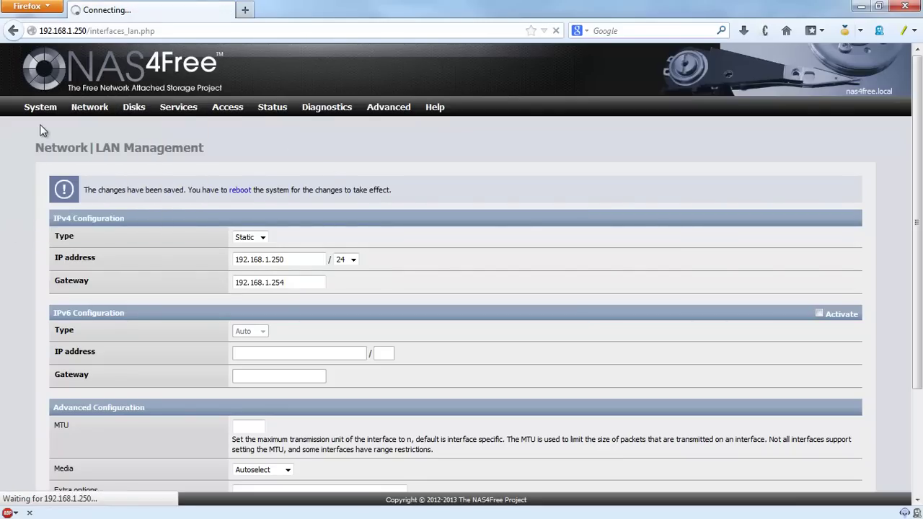
pyautogui.scroll(-3, 151, 278)
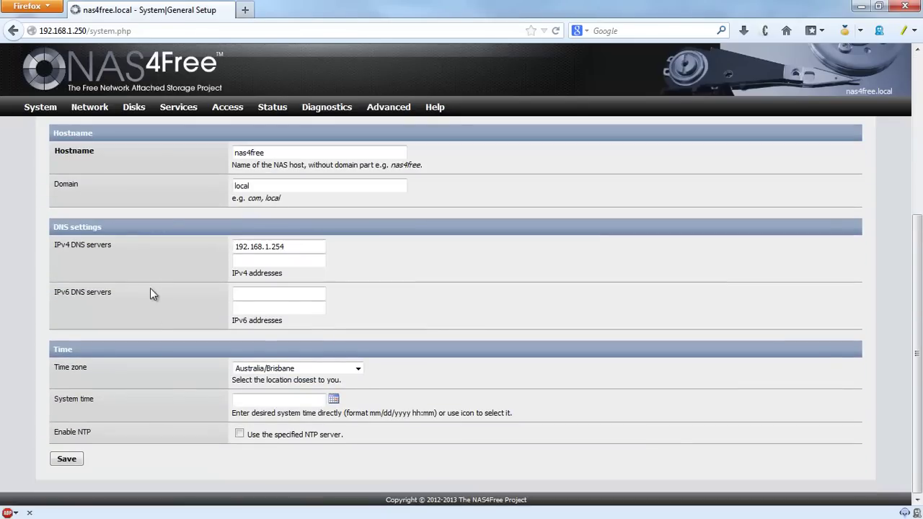
pyautogui.click(239, 435)
pyautogui.scroll(-2, 129, 378)
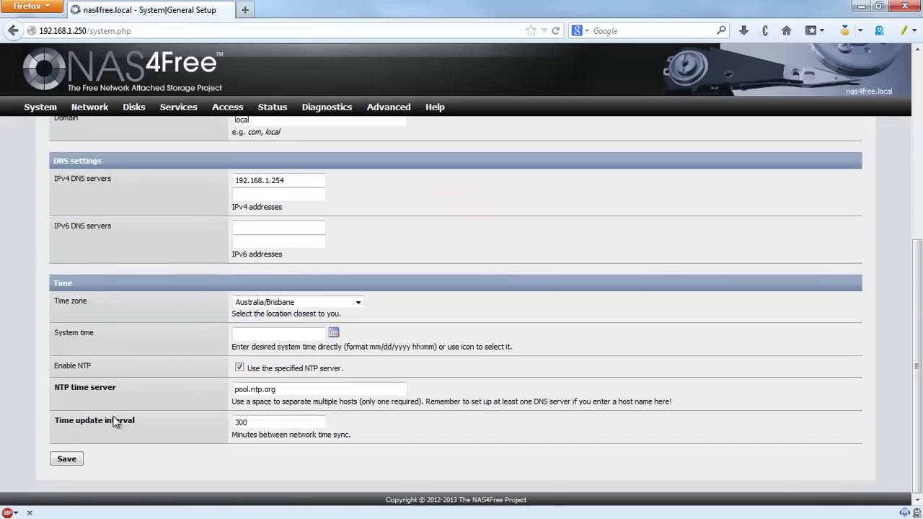
pyautogui.click(66, 460)
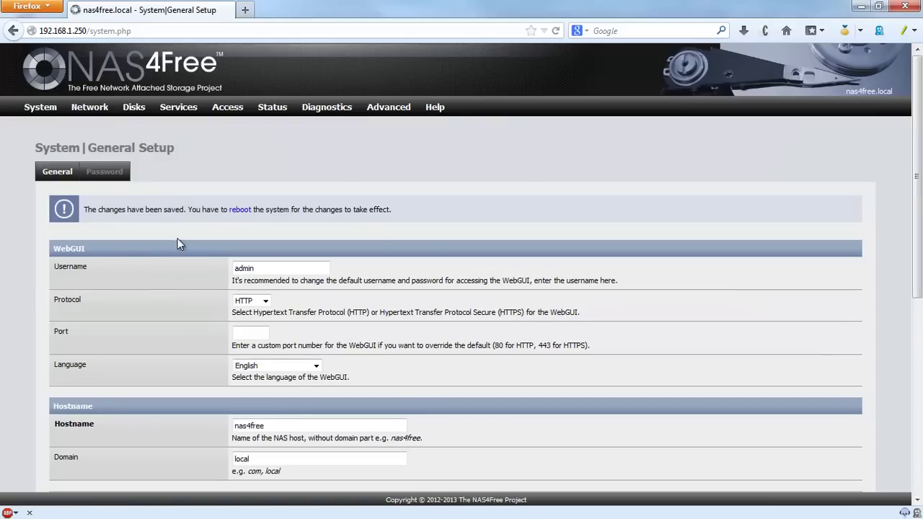
pyautogui.moveTo(91, 108)
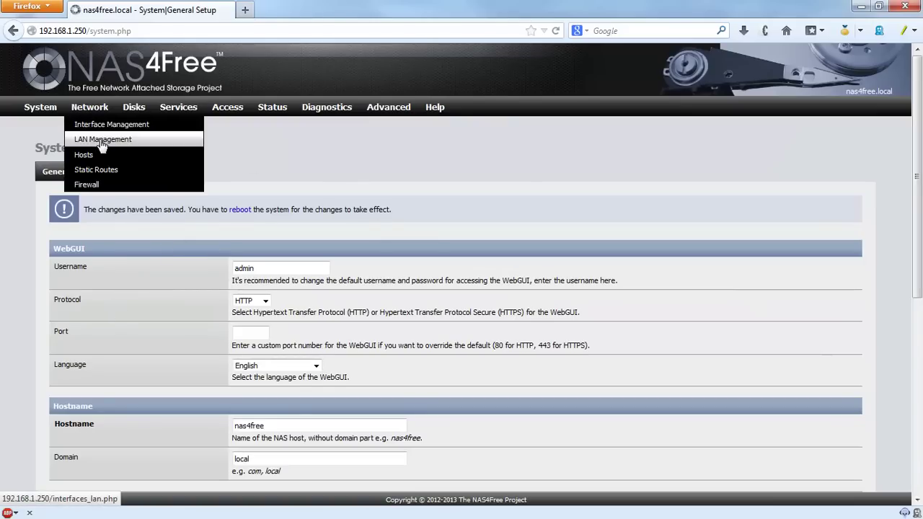
# Step: Return to LAN Management and reboot the server to apply the LAN changes
pyautogui.click(84, 136)
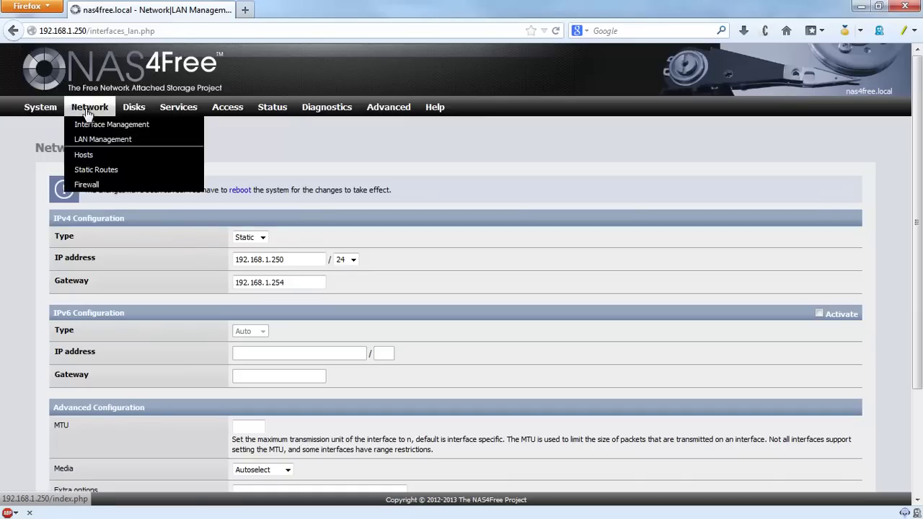
pyautogui.moveTo(48, 106)
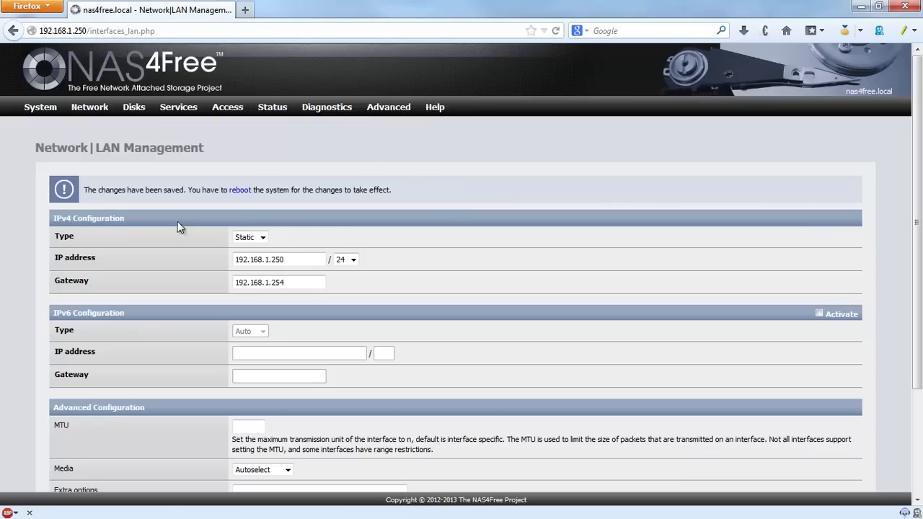
pyautogui.click(238, 192)
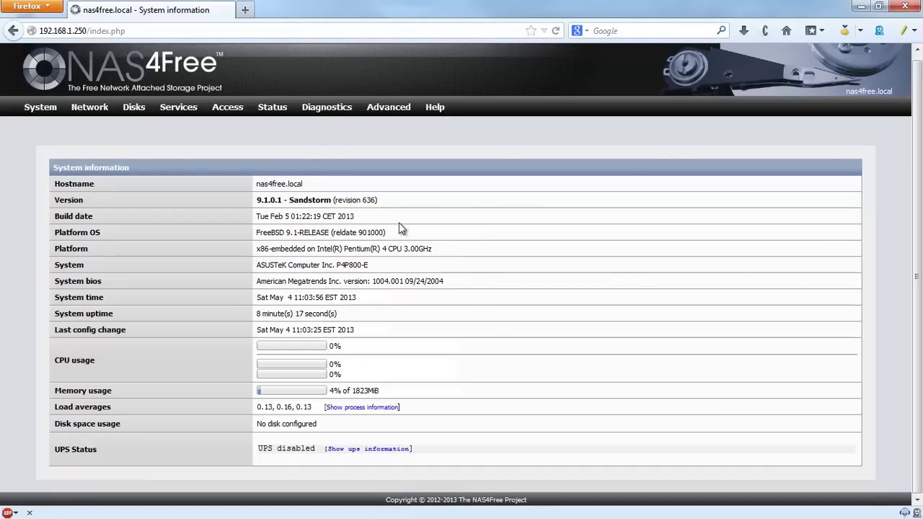
pyautogui.moveTo(257, 248); pyautogui.dragTo(305, 248)
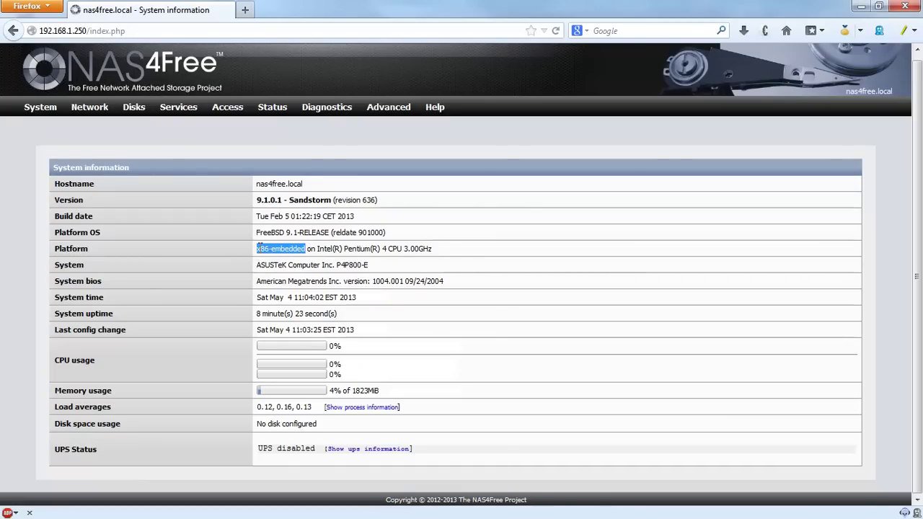
pyautogui.click(260, 249)
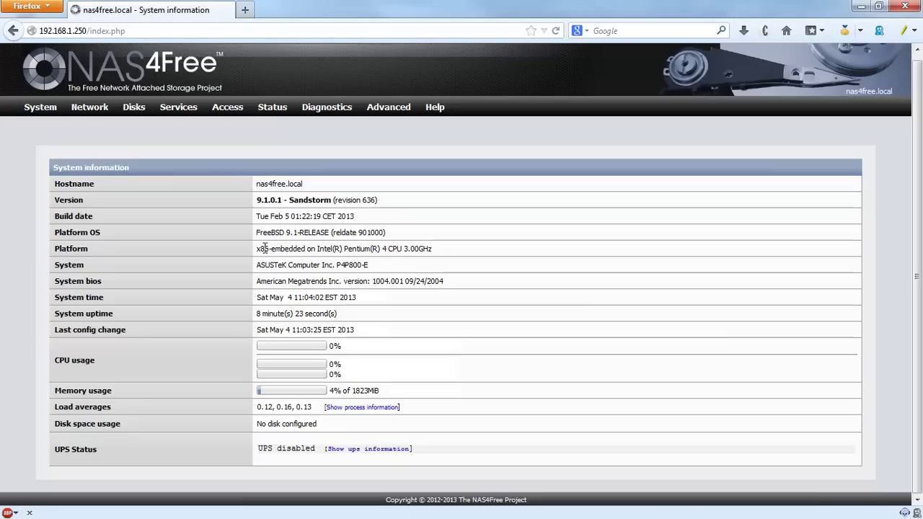
pyautogui.click(441, 249)
pyautogui.moveTo(256, 249); pyautogui.dragTo(472, 250)
pyautogui.click(472, 250)
pyautogui.moveTo(378, 269); pyautogui.dragTo(272, 266)
pyautogui.click(463, 290)
pyautogui.moveTo(353, 390); pyautogui.dragTo(395, 390)
pyautogui.click(396, 390)
pyautogui.moveTo(354, 391); pyautogui.dragTo(392, 390)
pyautogui.click(392, 391)
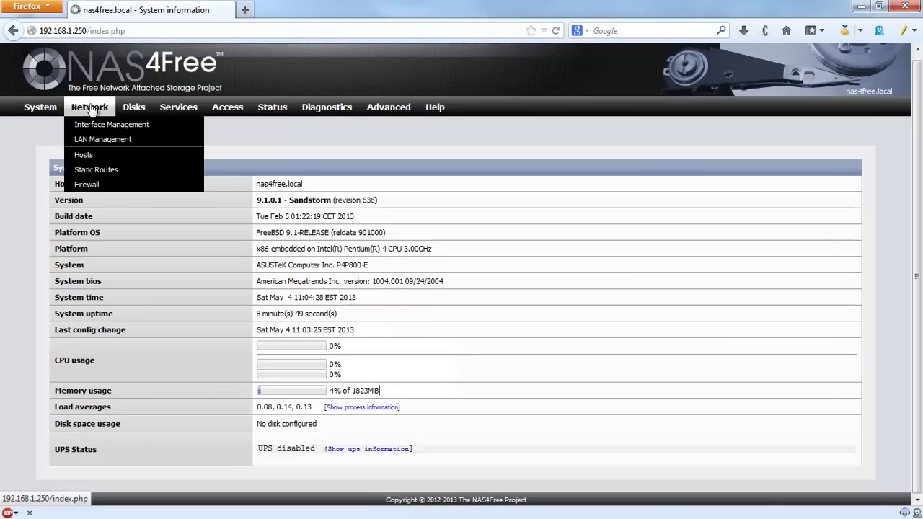
# Step: Enable Power Daemon with minimum (power saving) mode in Advanced settings, save, and return to System
pyautogui.moveTo(40, 108)
pyautogui.click(54, 138)
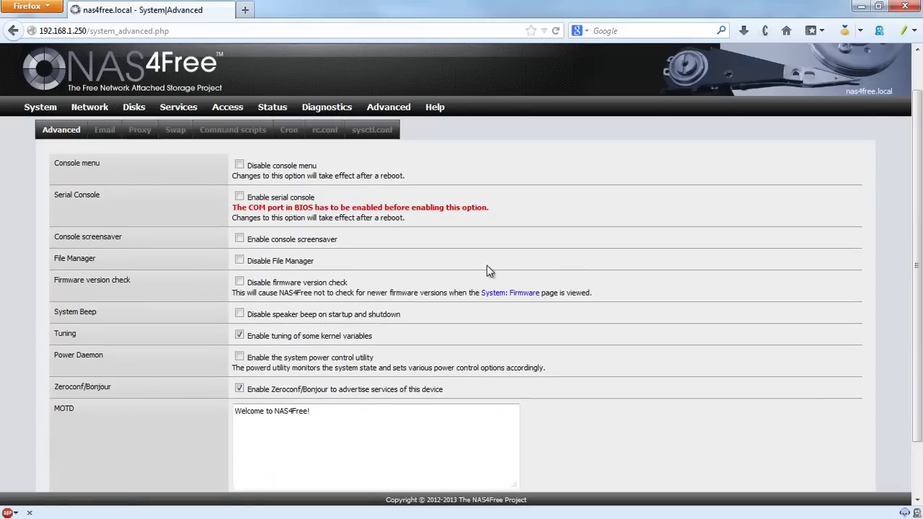
pyautogui.scroll(-2, 487, 265)
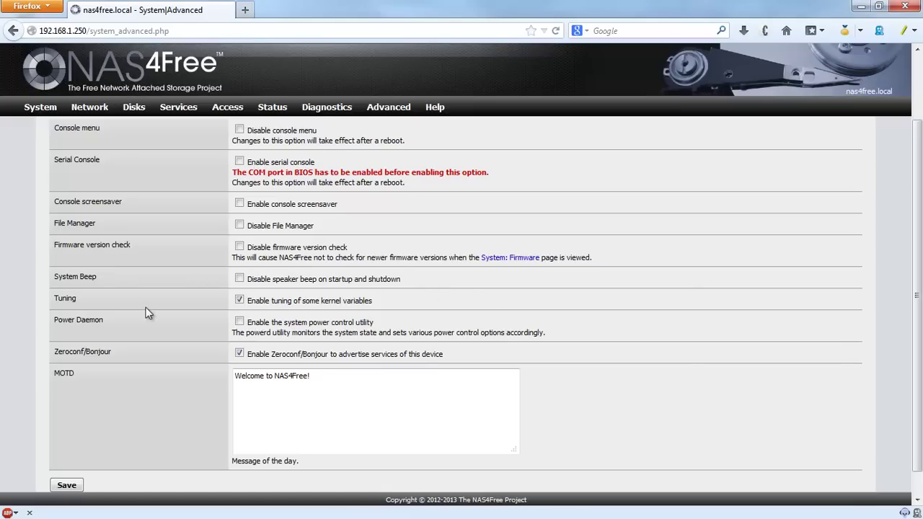
pyautogui.click(240, 322)
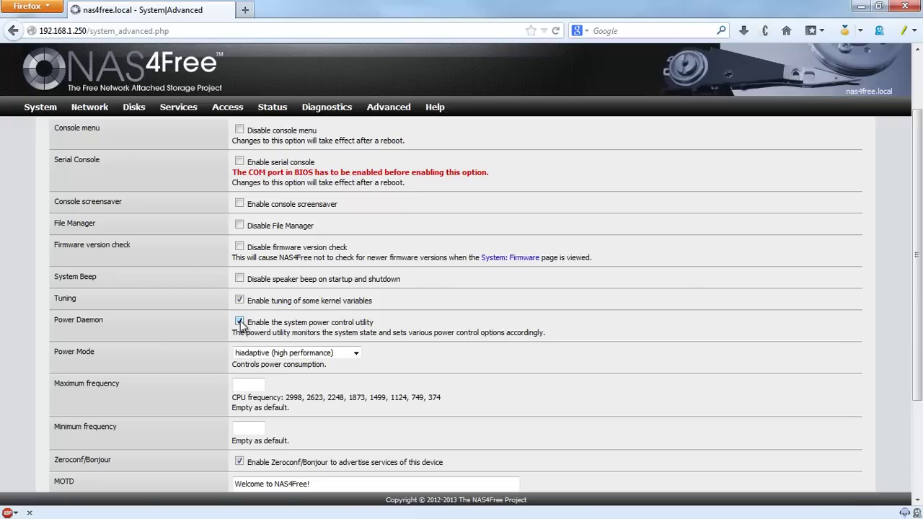
pyautogui.scroll(-3, 354, 355)
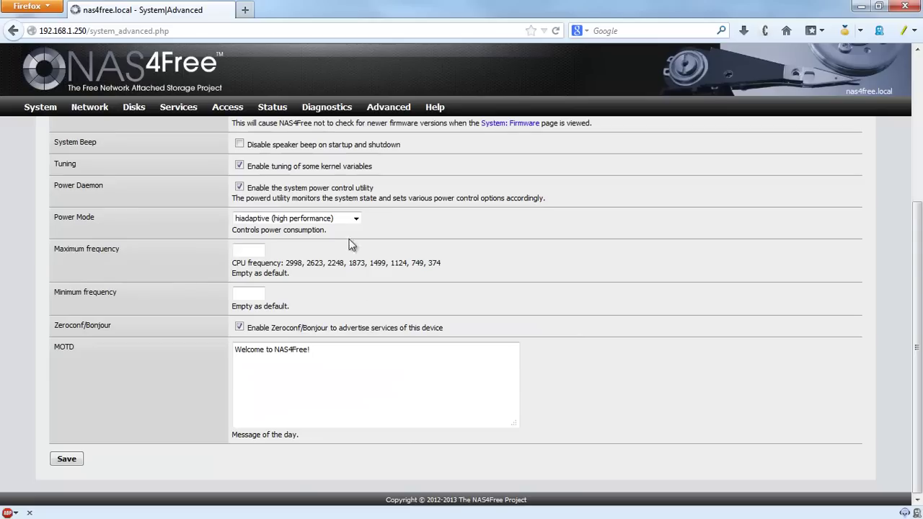
pyautogui.click(357, 220)
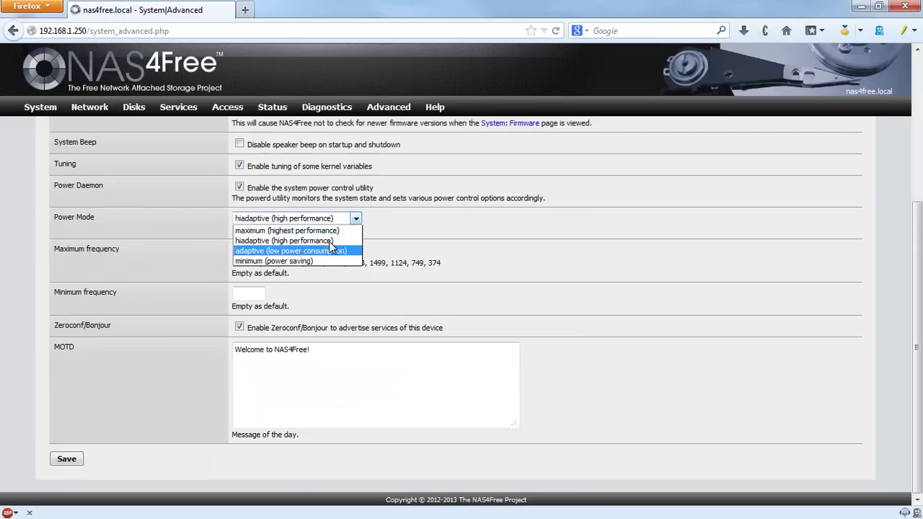
pyautogui.click(318, 262)
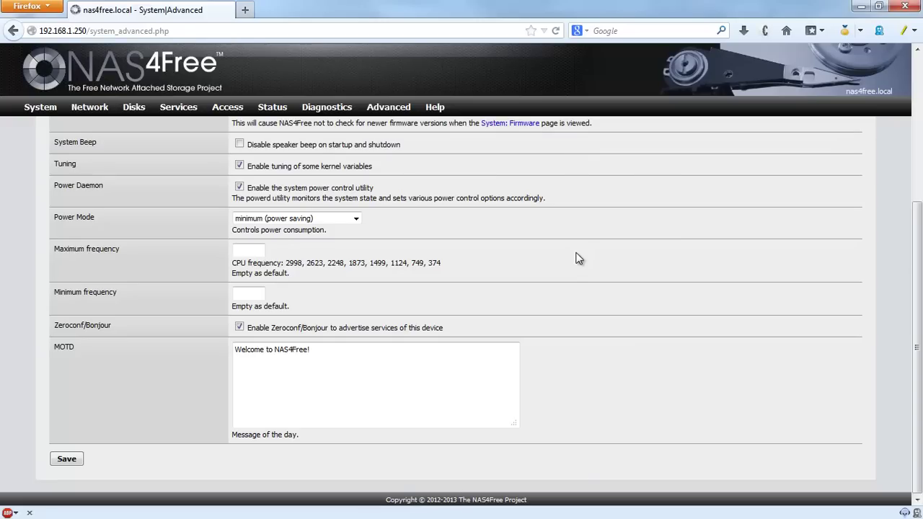
pyautogui.click(67, 462)
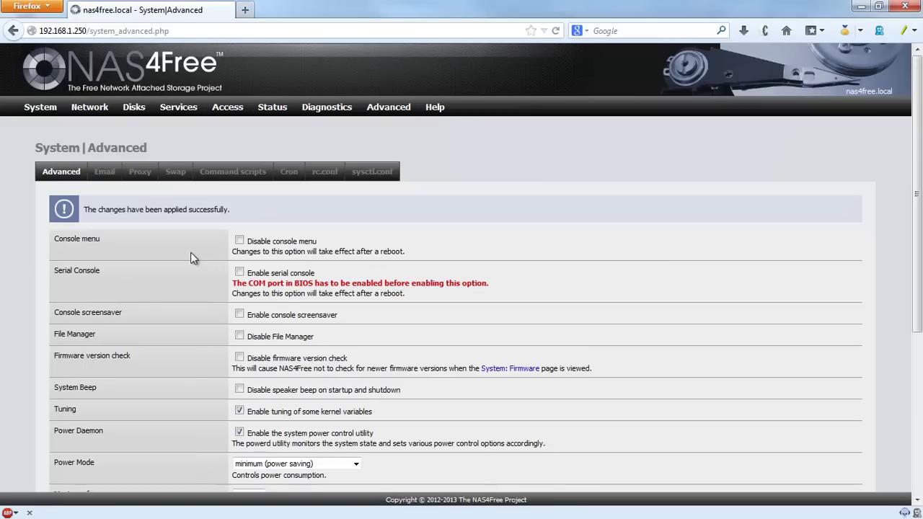
pyautogui.moveTo(40, 107)
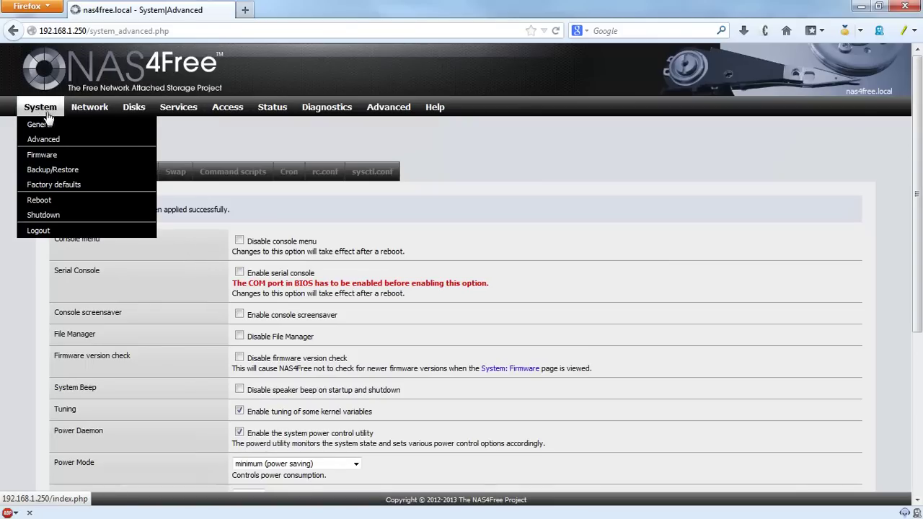
pyautogui.click(42, 108)
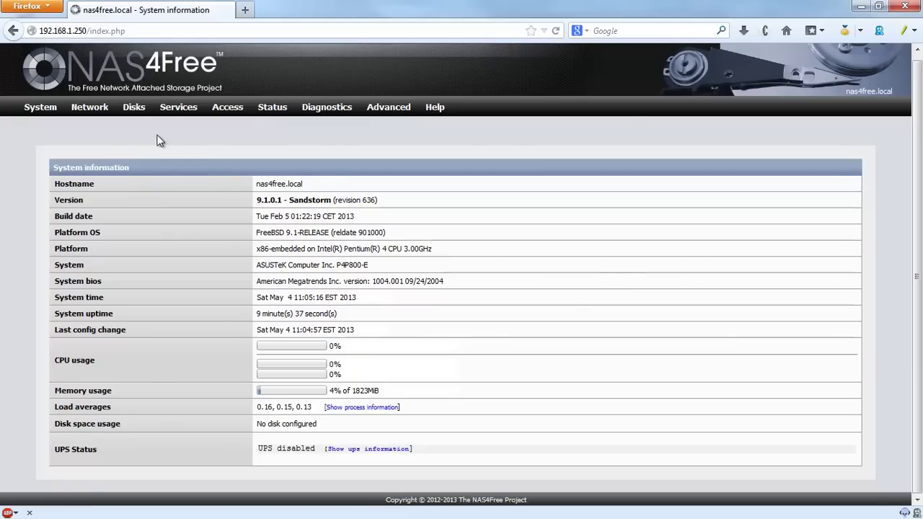
# Step: In Disks > Management, import the attached disks and confirm the dialog
pyautogui.click(133, 107)
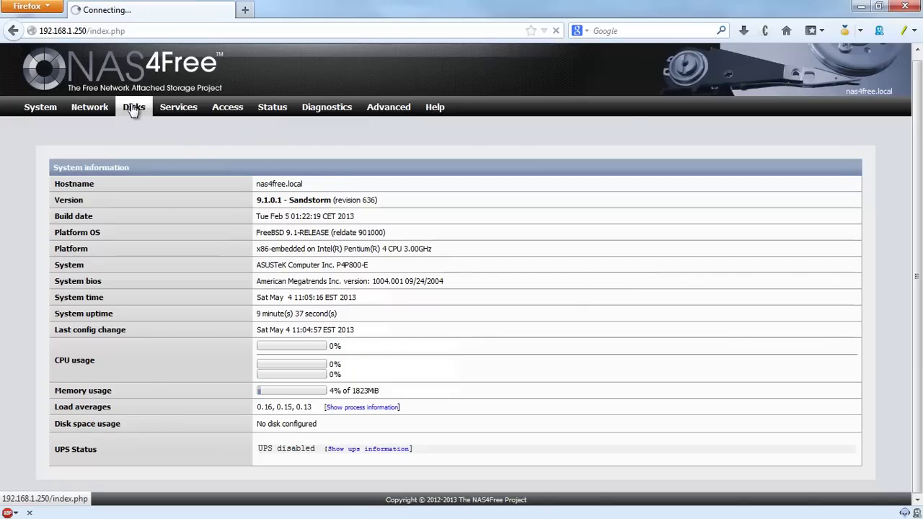
pyautogui.moveTo(134, 108)
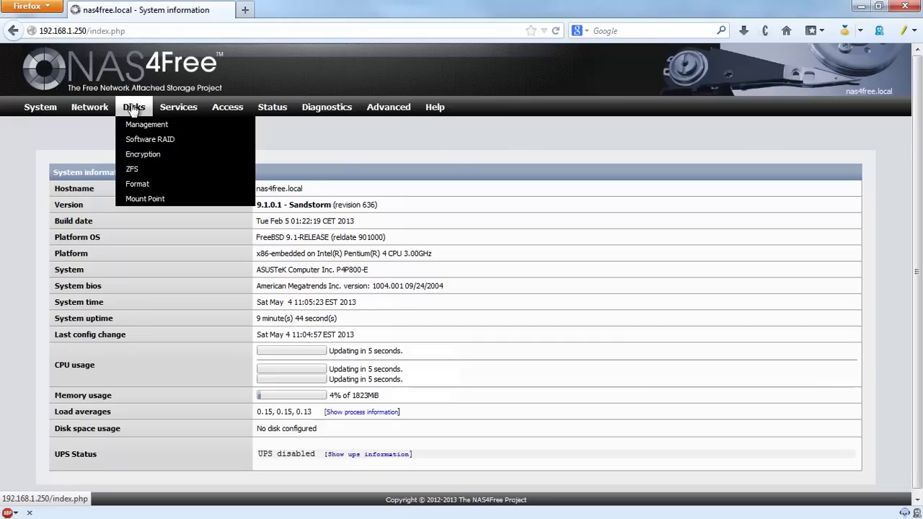
pyautogui.click(153, 124)
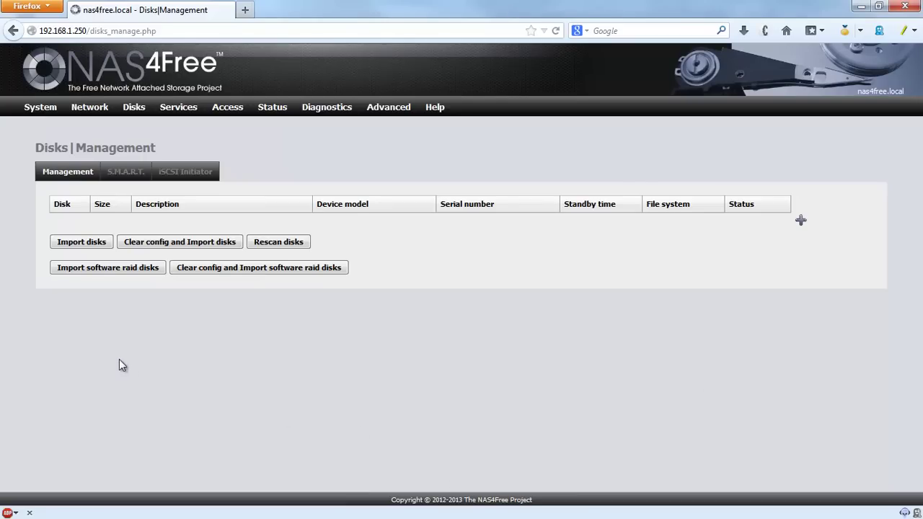
pyautogui.click(79, 242)
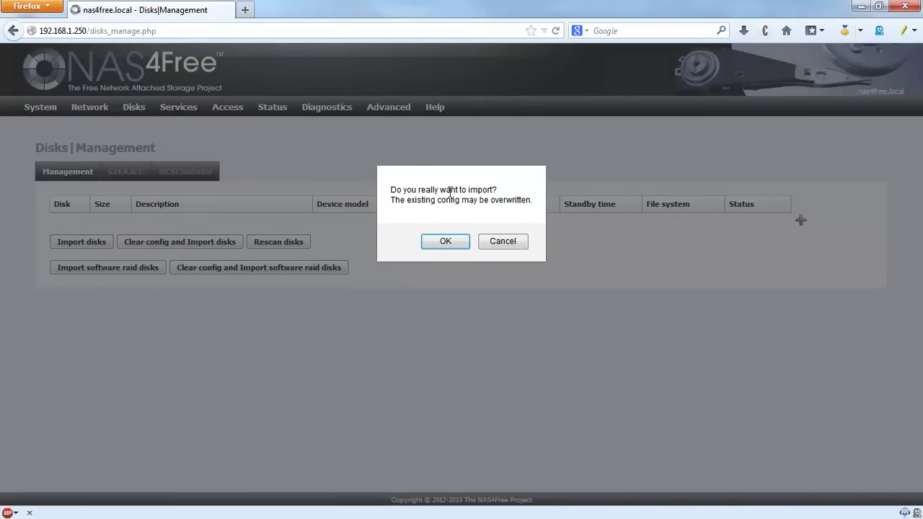
pyautogui.click(448, 241)
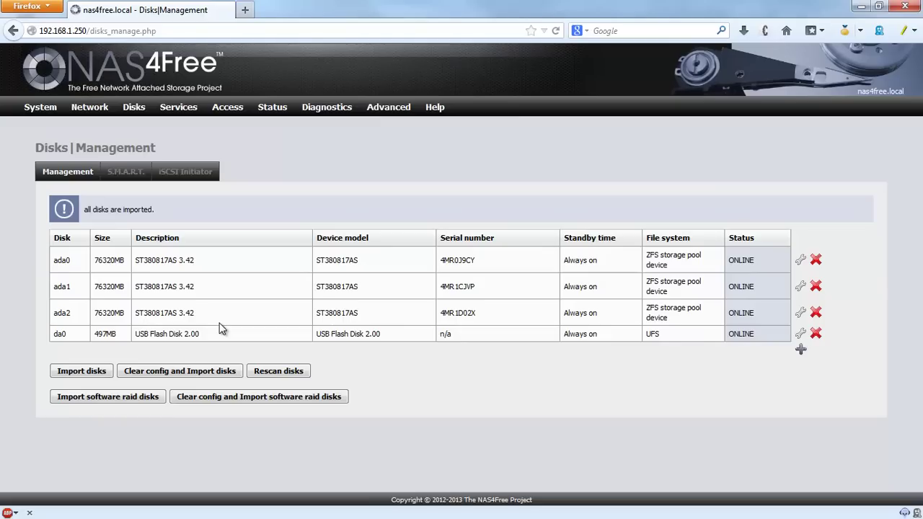
# Step: Check the imported disk list, including flash disk da0 and ada0's ZFS file system
pyautogui.moveTo(94, 334); pyautogui.dragTo(458, 335)
pyautogui.click(497, 340)
pyautogui.moveTo(648, 256); pyautogui.dragTo(698, 270)
# Step: Enable S.M.A.R.T. with Standby power mode, save and restart, then view the iSCSI Initiator list
pyautogui.click(124, 179)
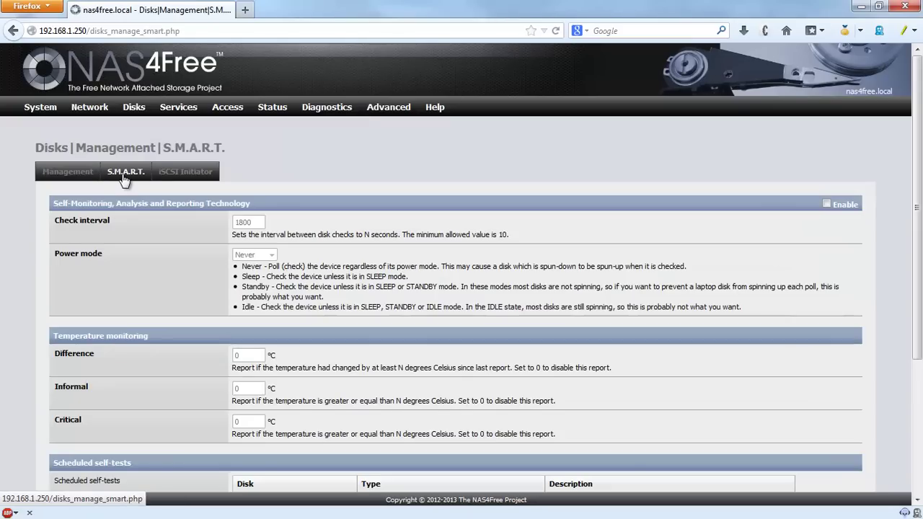
pyautogui.click(827, 205)
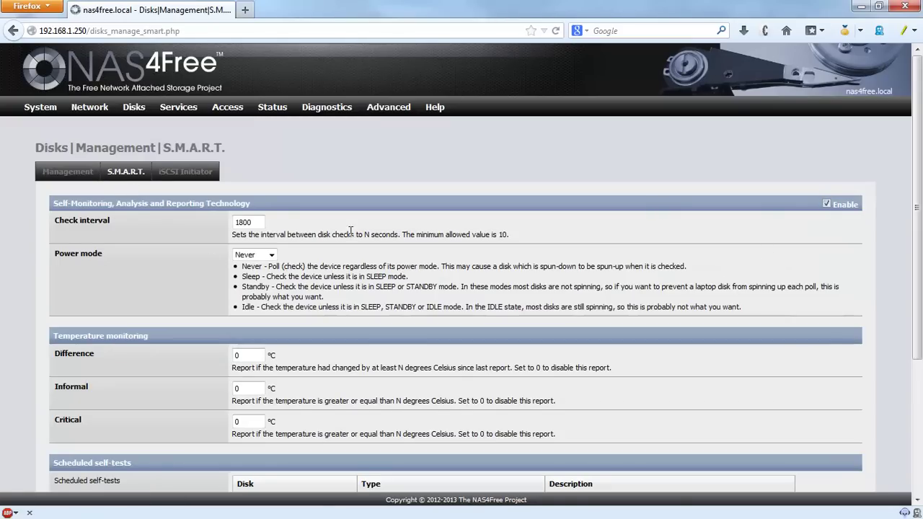
pyautogui.click(254, 255)
pyautogui.click(263, 286)
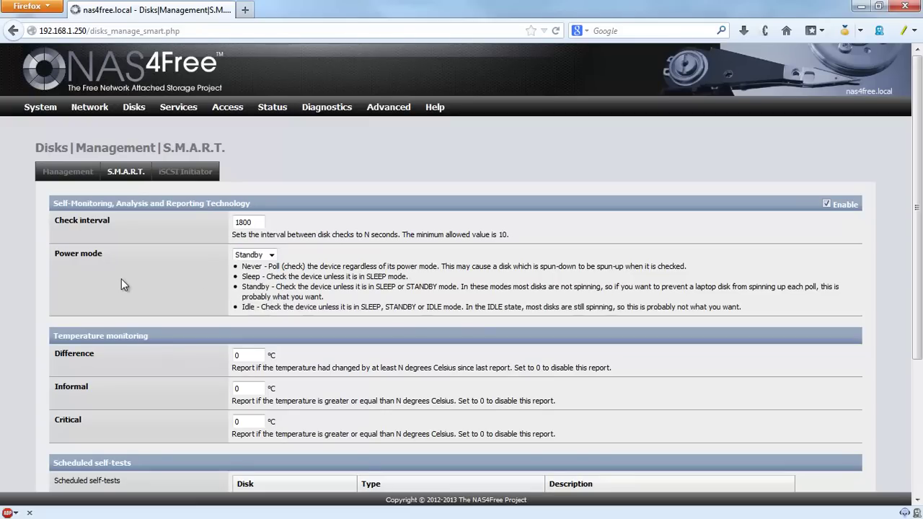
pyautogui.scroll(-5, 124, 272)
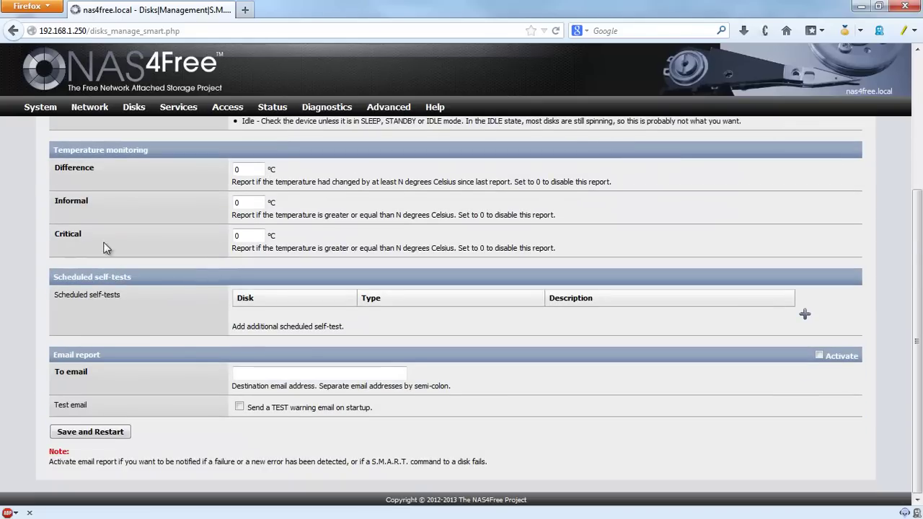
pyautogui.scroll(2, 228, 216)
pyautogui.scroll(-2, 172, 274)
pyautogui.click(90, 432)
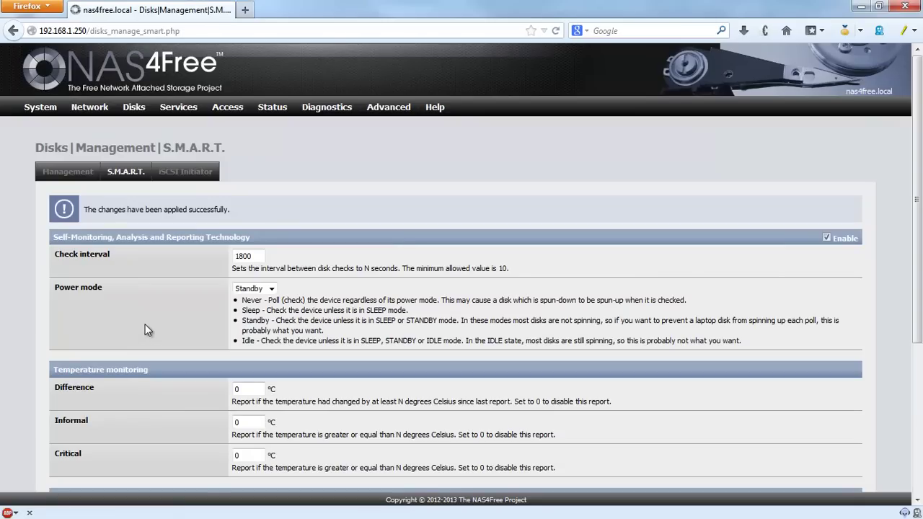
pyautogui.click(189, 173)
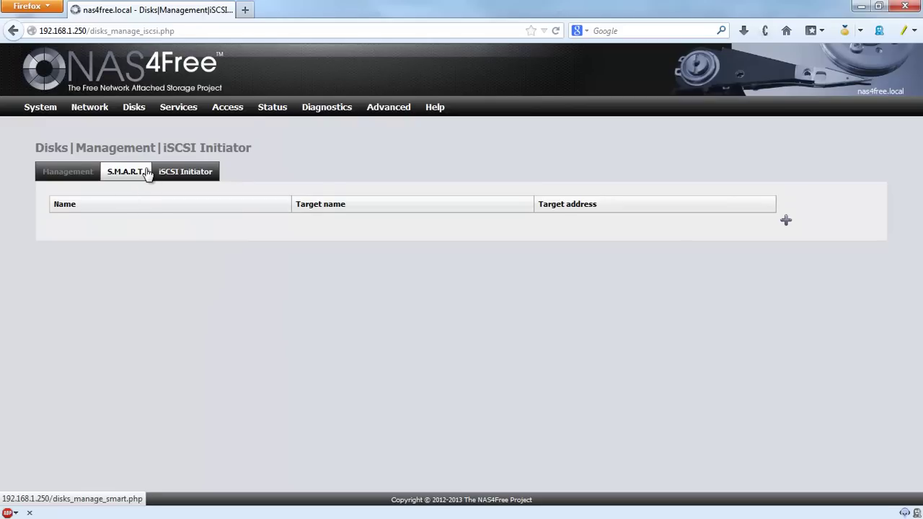
pyautogui.moveTo(137, 107)
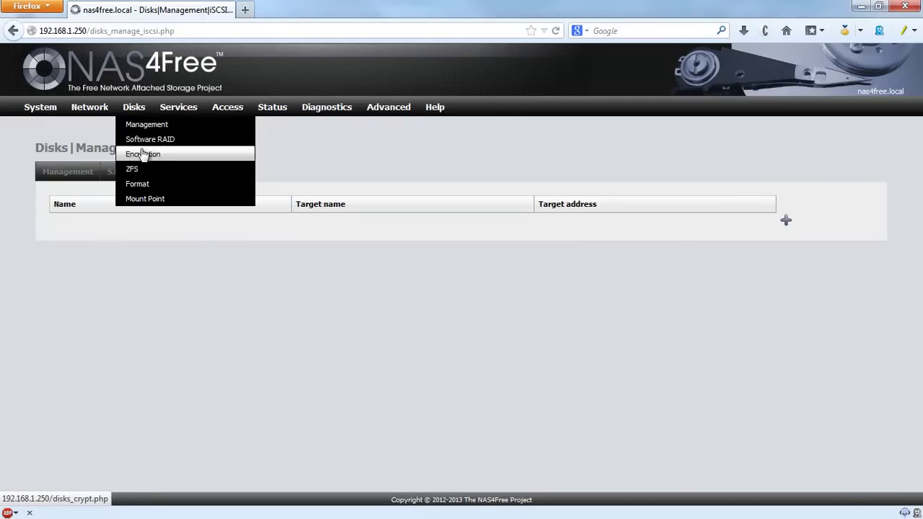
# Step: On the Format page, select disk ada0 with the Software RAID file system
pyautogui.click(143, 187)
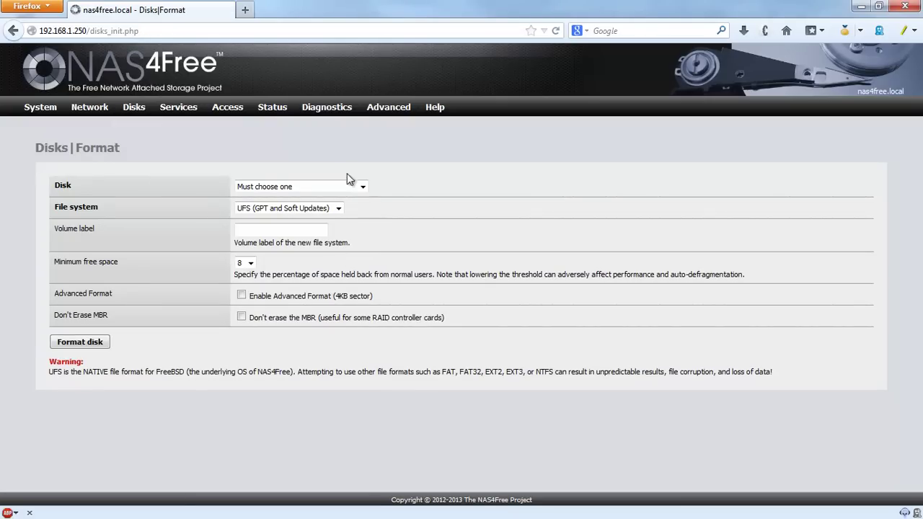
pyautogui.click(363, 187)
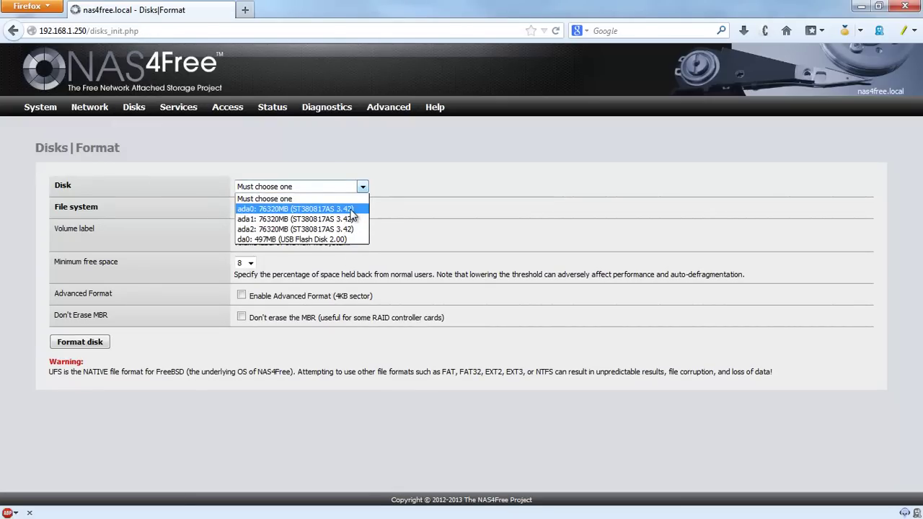
pyautogui.click(352, 209)
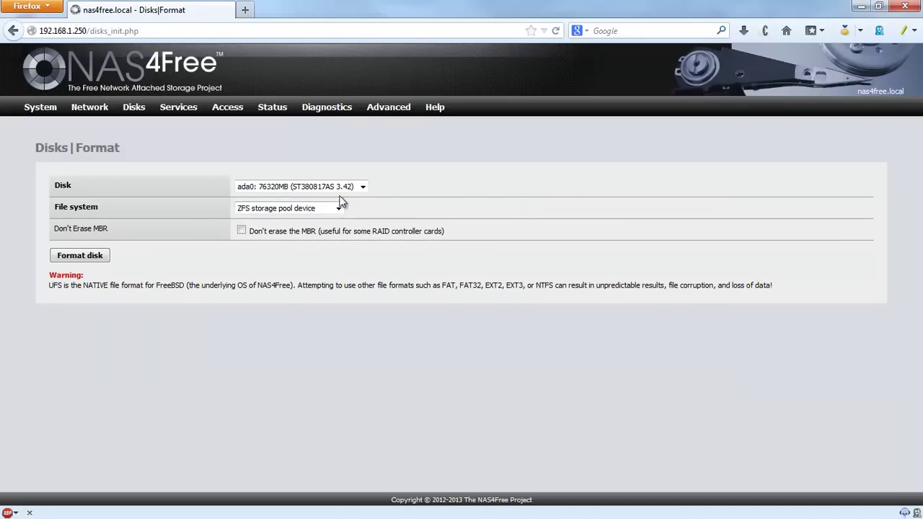
pyautogui.click(338, 208)
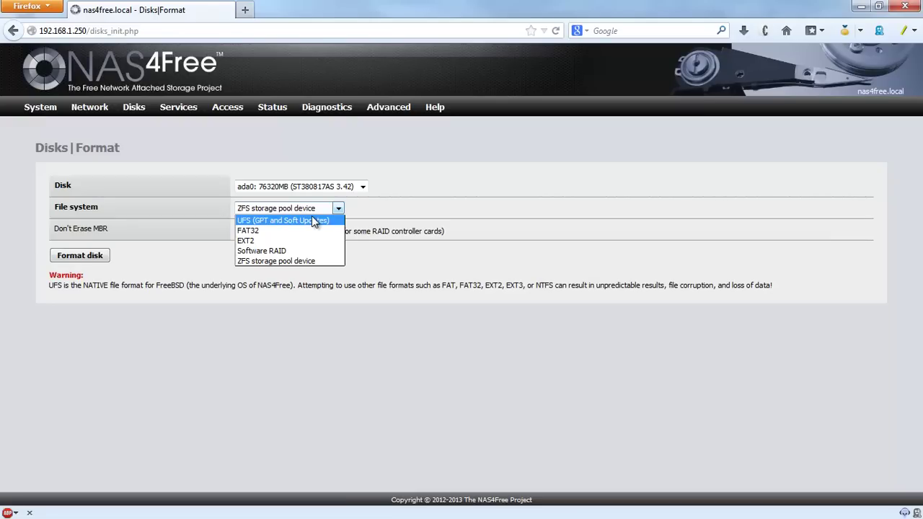
pyautogui.click(338, 366)
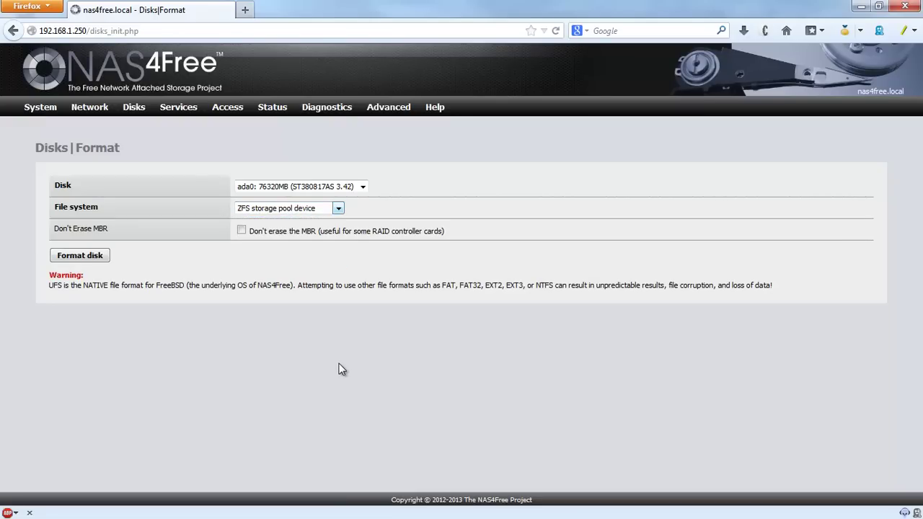
pyautogui.click(338, 211)
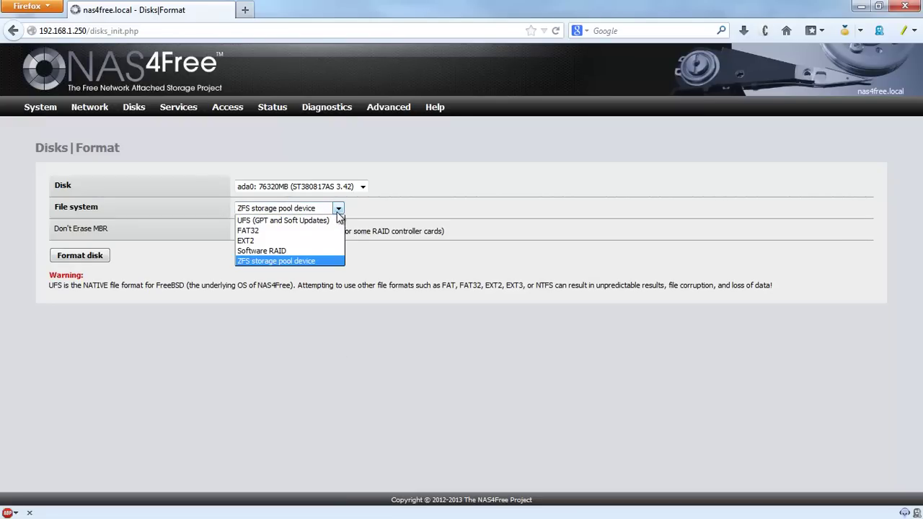
pyautogui.click(299, 250)
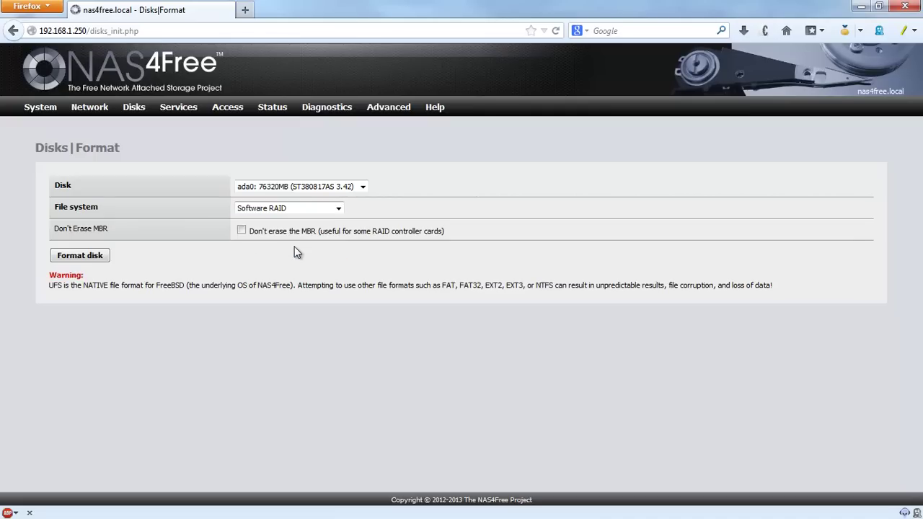
# Step: Format ada0, confirm the data wipe, and check the command output ends in Done
pyautogui.click(88, 257)
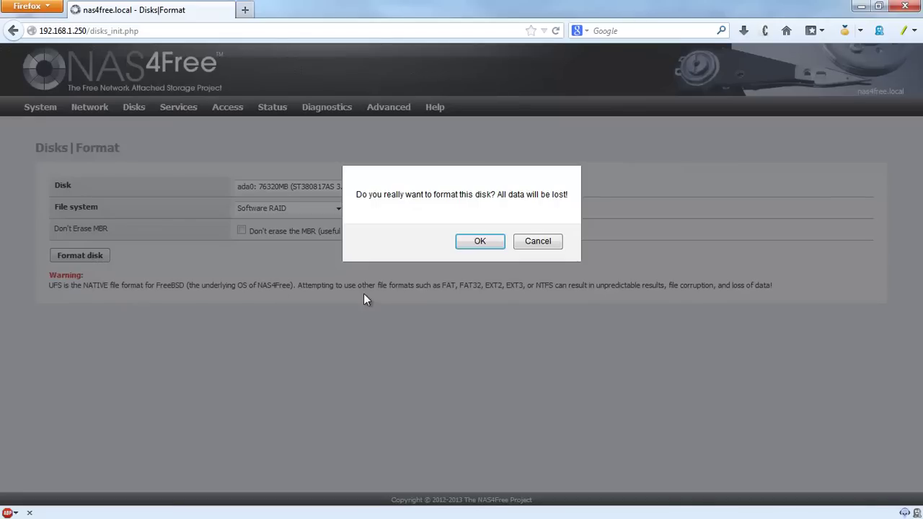
pyautogui.click(480, 243)
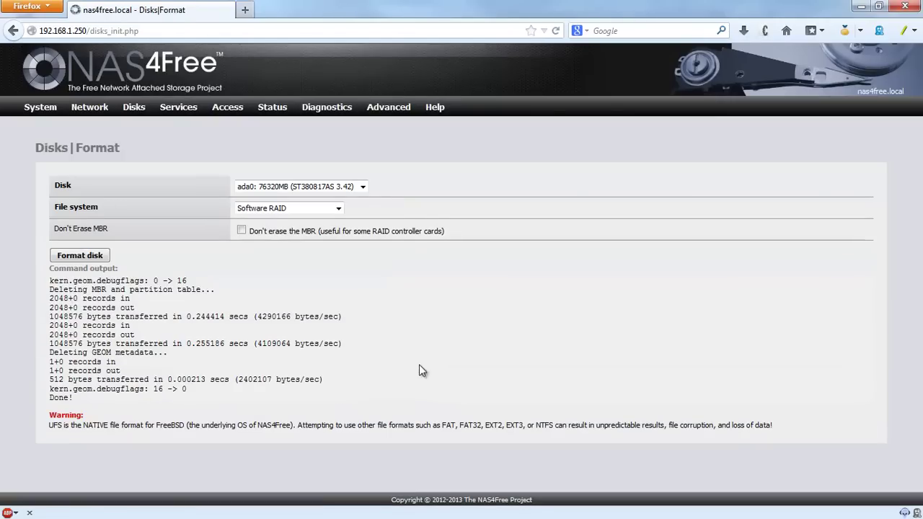
pyautogui.moveTo(49, 278); pyautogui.dragTo(259, 382)
pyautogui.click(309, 343)
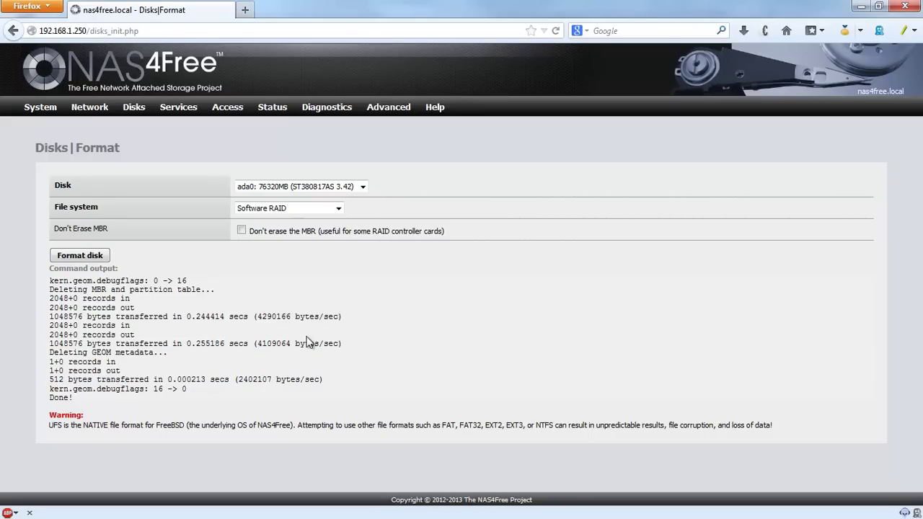
pyautogui.click(361, 188)
# Step: Format disk ada1 as Software RAID and confirm the wipe
pyautogui.click(343, 220)
pyautogui.click(338, 210)
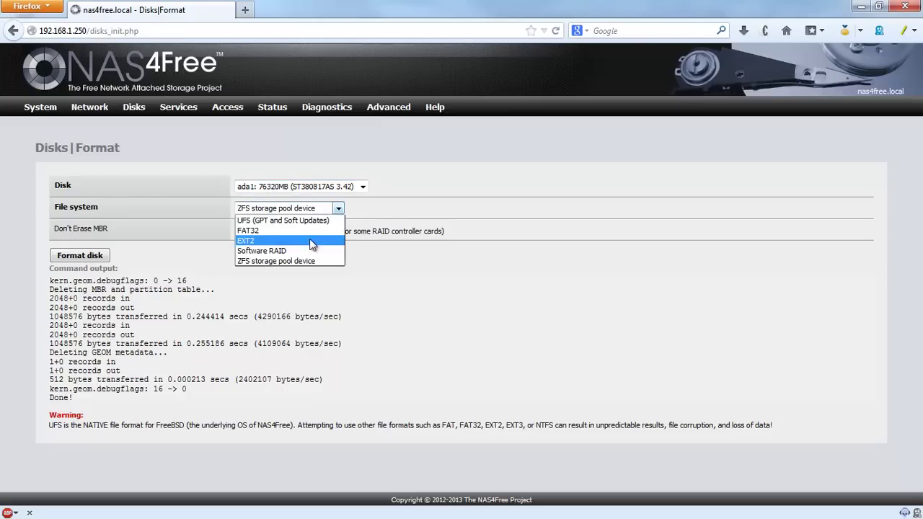
pyautogui.click(302, 250)
pyautogui.click(79, 255)
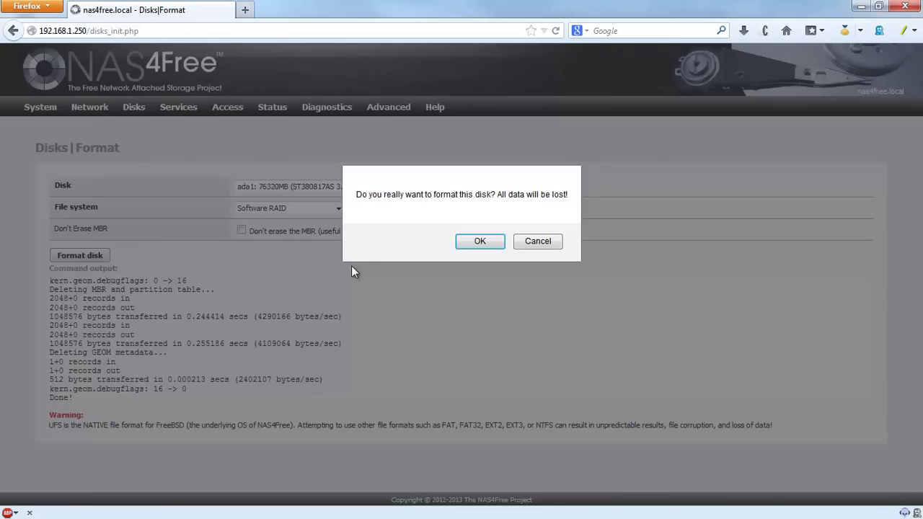
pyautogui.click(473, 244)
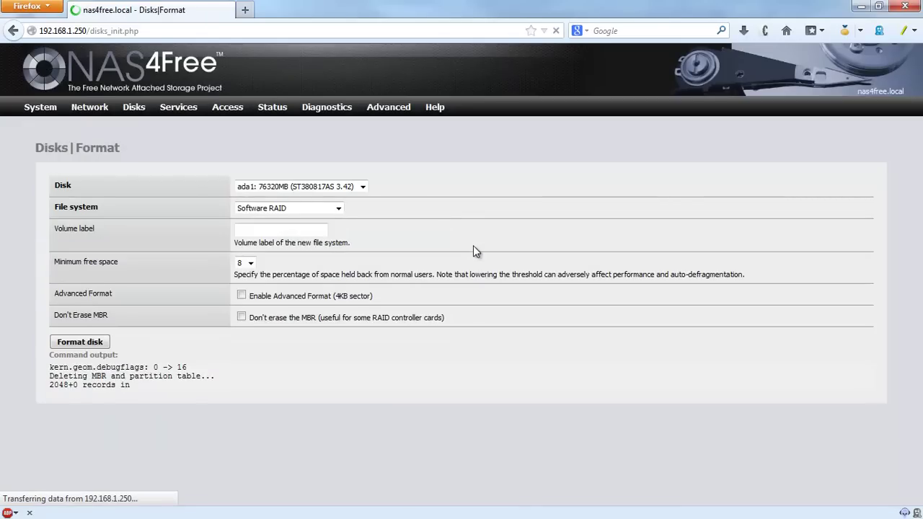
# Step: Format disk ada0 as a ZFS storage pool device and confirm
pyautogui.click(362, 187)
pyautogui.click(338, 209)
pyautogui.click(338, 209)
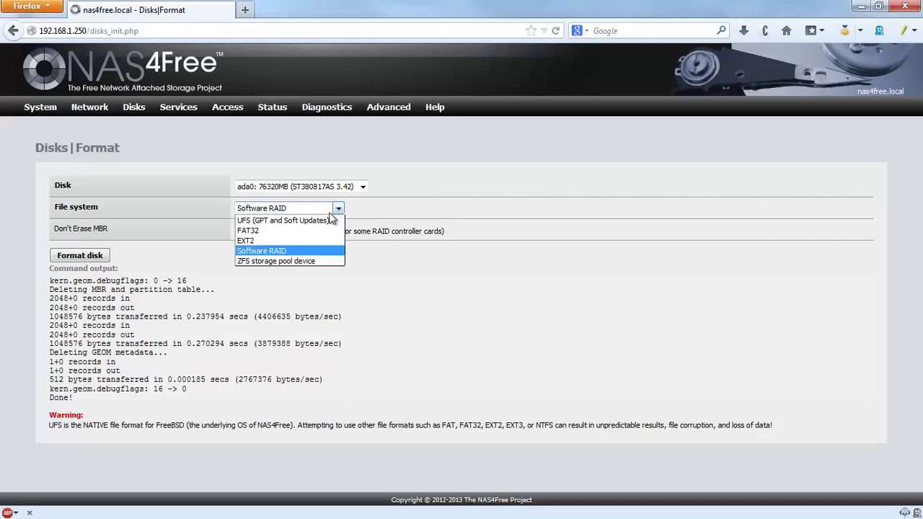
pyautogui.click(272, 262)
pyautogui.click(80, 255)
pyautogui.click(465, 241)
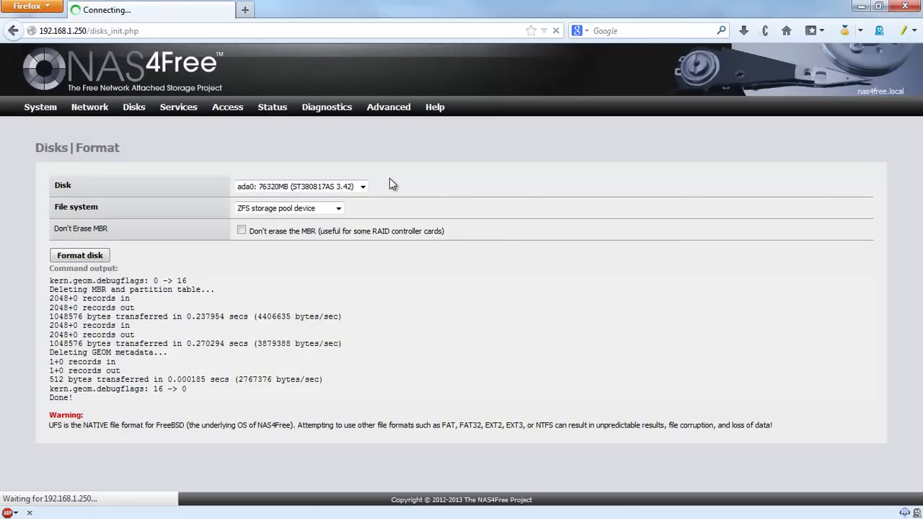
# Step: Format disk ada1 as a ZFS storage pool device and confirm
pyautogui.click(364, 187)
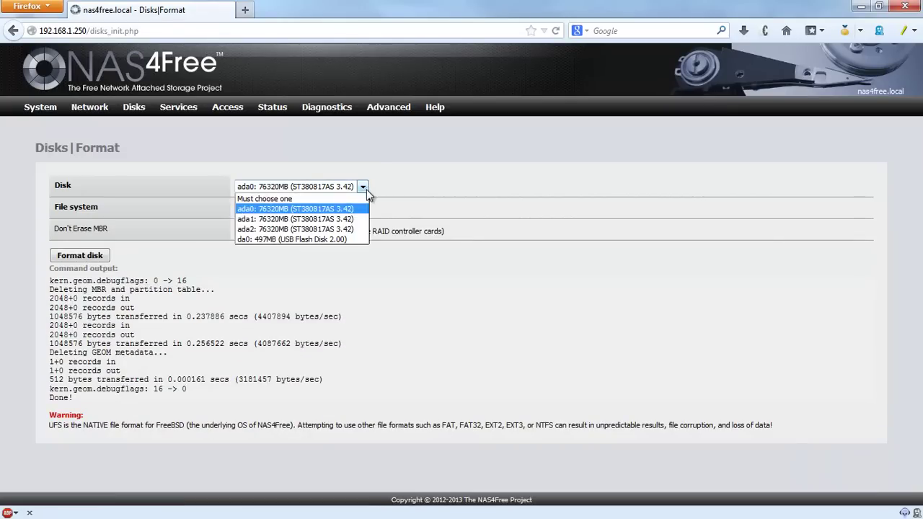
pyautogui.click(359, 219)
pyautogui.click(338, 209)
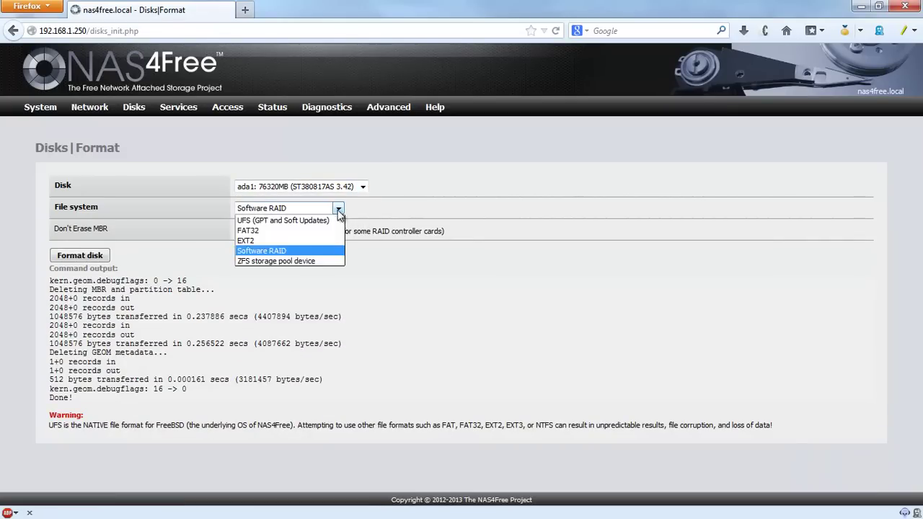
pyautogui.click(321, 262)
pyautogui.click(80, 256)
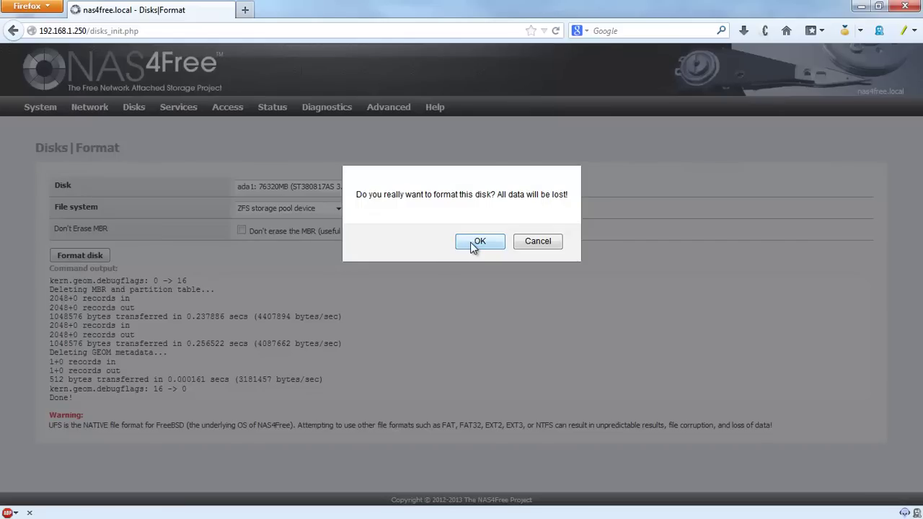
pyautogui.click(479, 242)
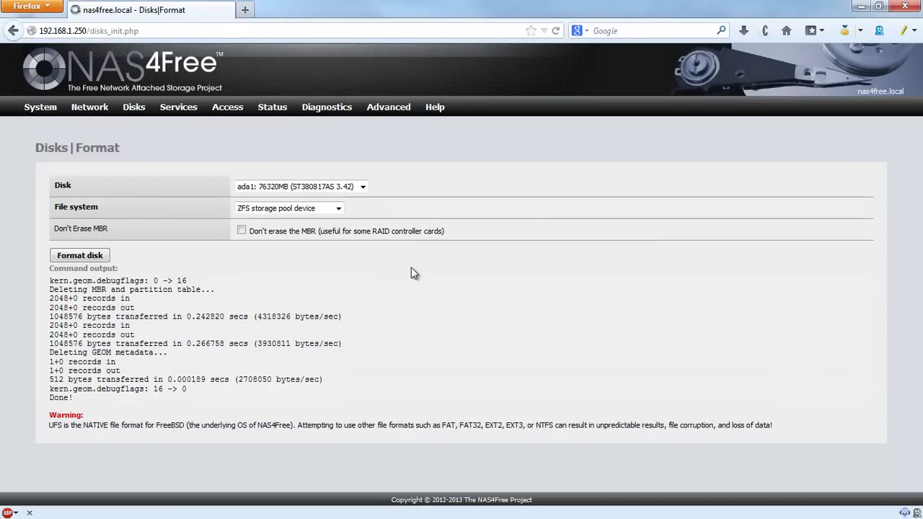
# Step: Select disk ada2 with ZFS storage pool device as the file system
pyautogui.click(338, 208)
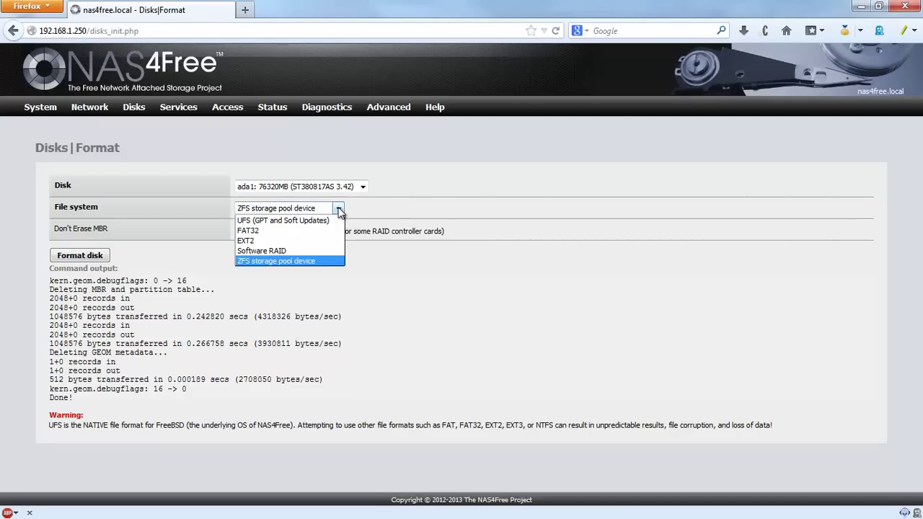
pyautogui.click(319, 264)
pyautogui.click(363, 186)
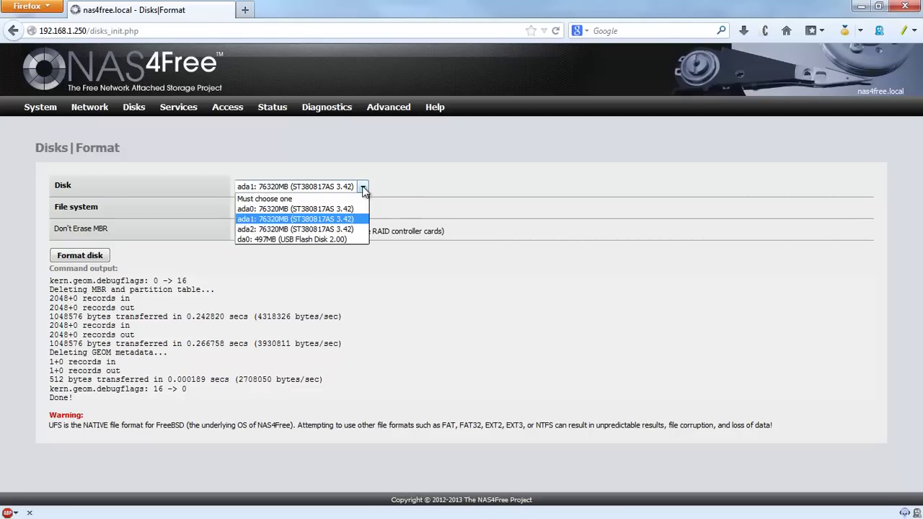
pyautogui.click(356, 231)
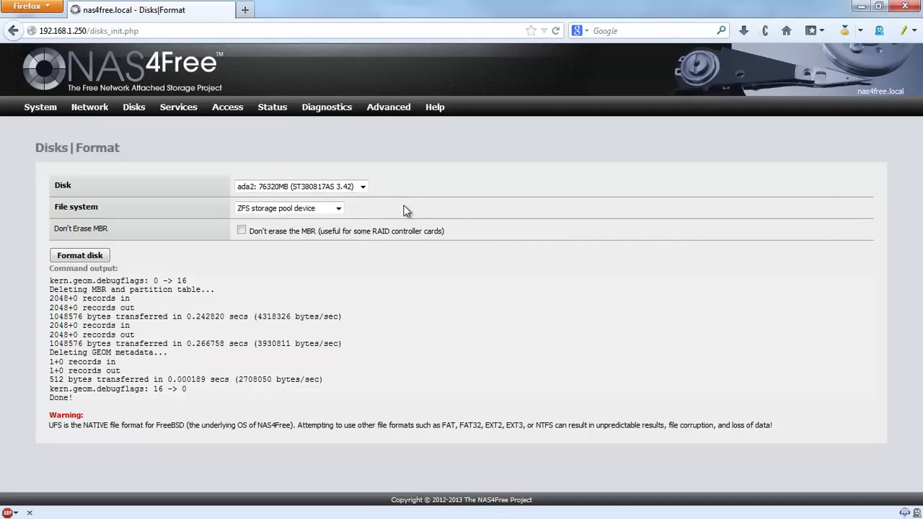
pyautogui.click(363, 187)
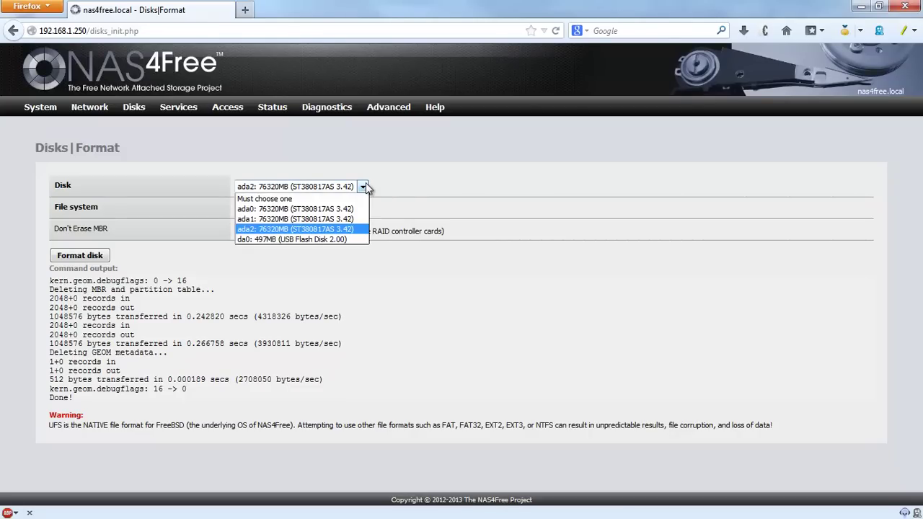
pyautogui.click(445, 187)
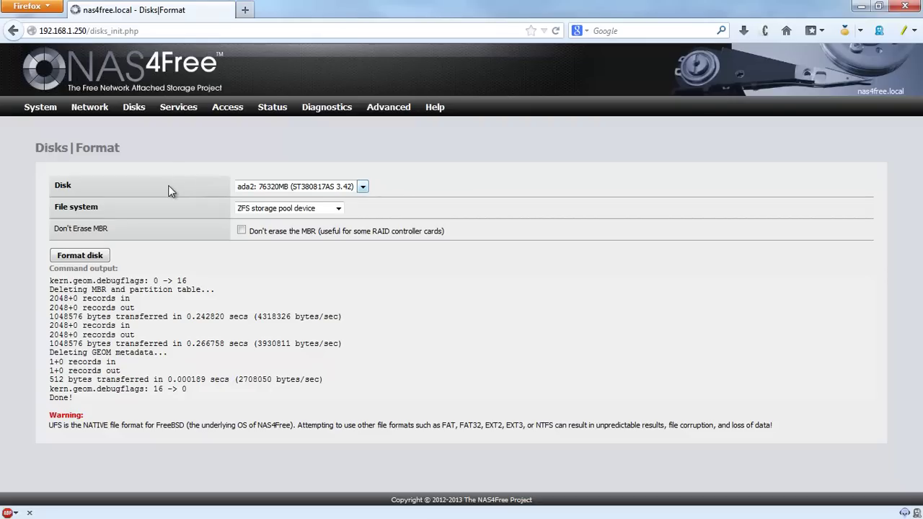
pyautogui.click(324, 188)
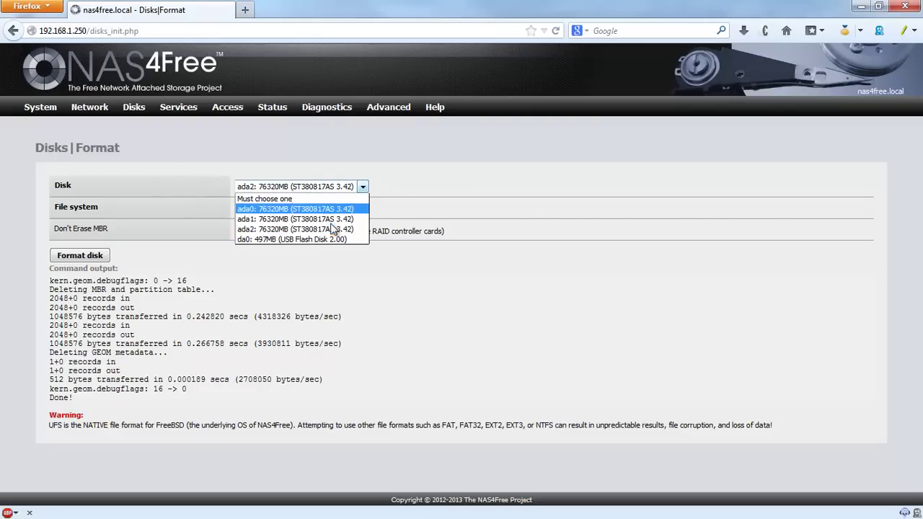
pyautogui.click(289, 230)
# Step: Format ada2 and confirm, leaving ada2 selected afterwards
pyautogui.click(72, 257)
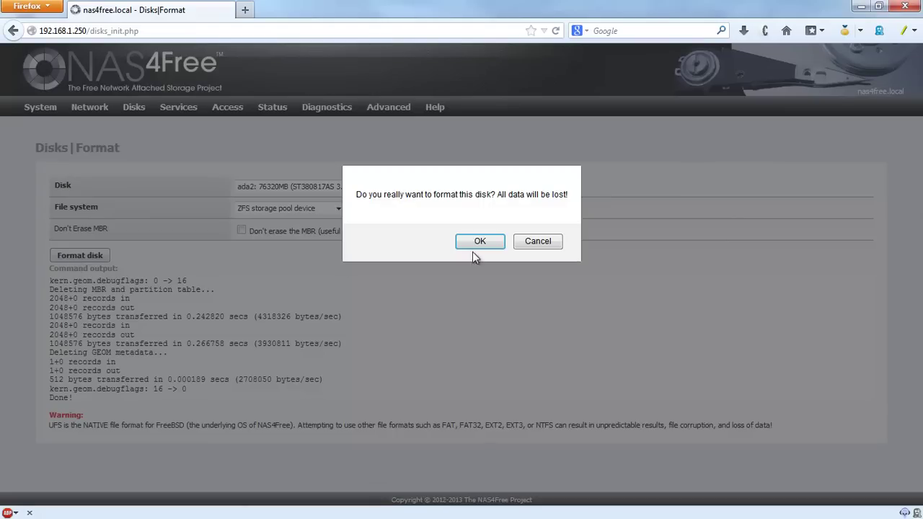
pyautogui.click(476, 243)
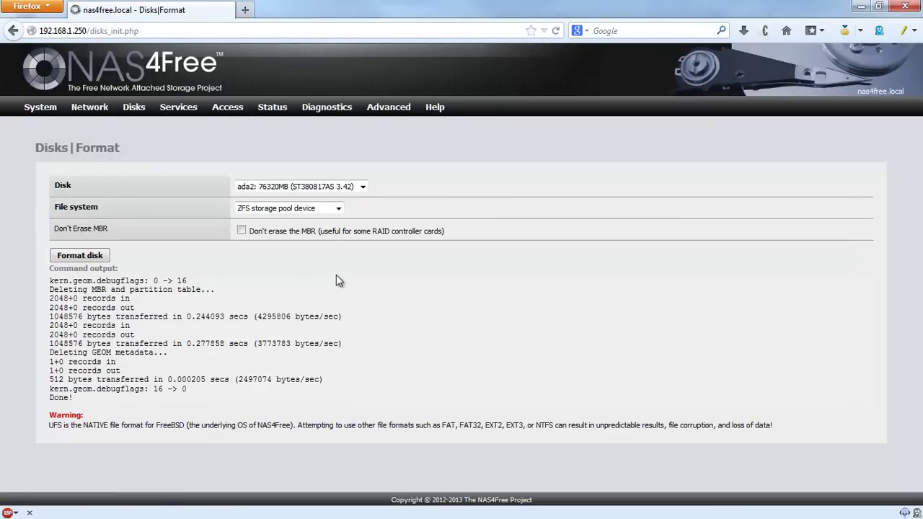
pyautogui.click(365, 187)
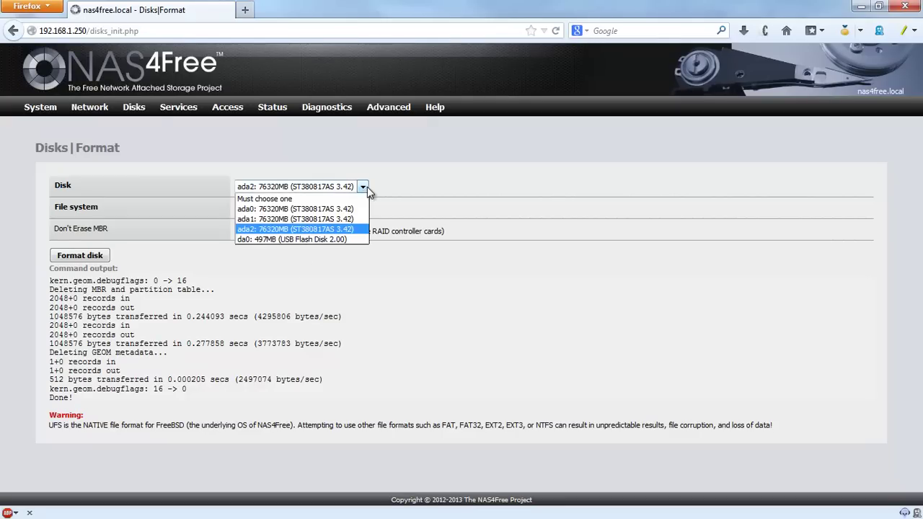
pyautogui.click(366, 187)
pyautogui.moveTo(141, 116)
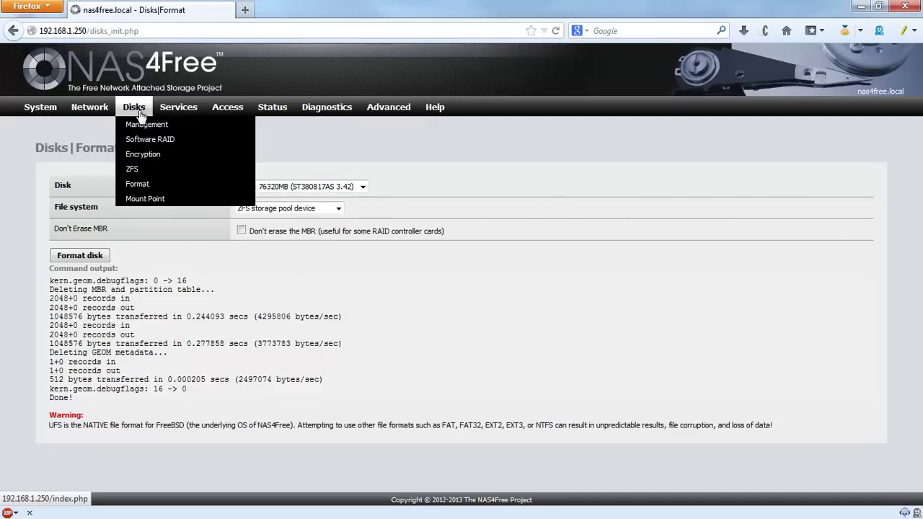
# Step: Go to Disks > ZFS and view the still-empty Pools Virtual device list
pyautogui.click(132, 171)
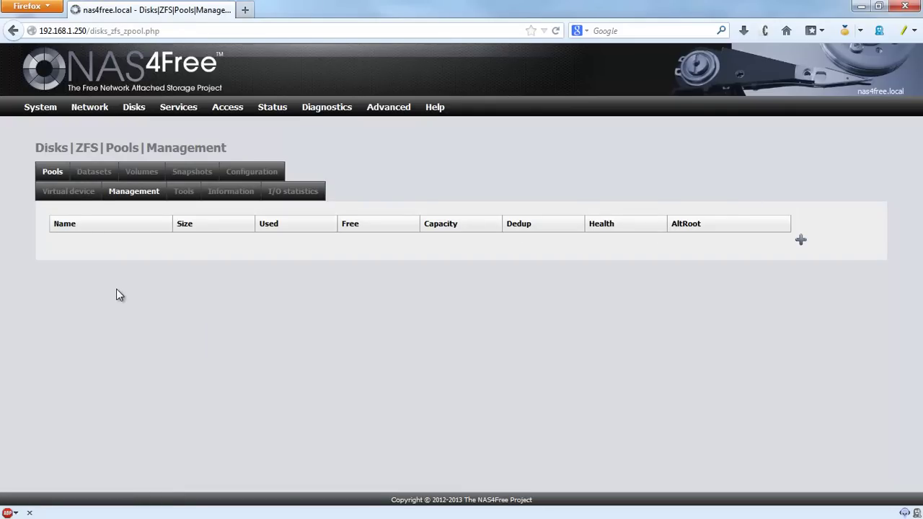
pyautogui.click(63, 193)
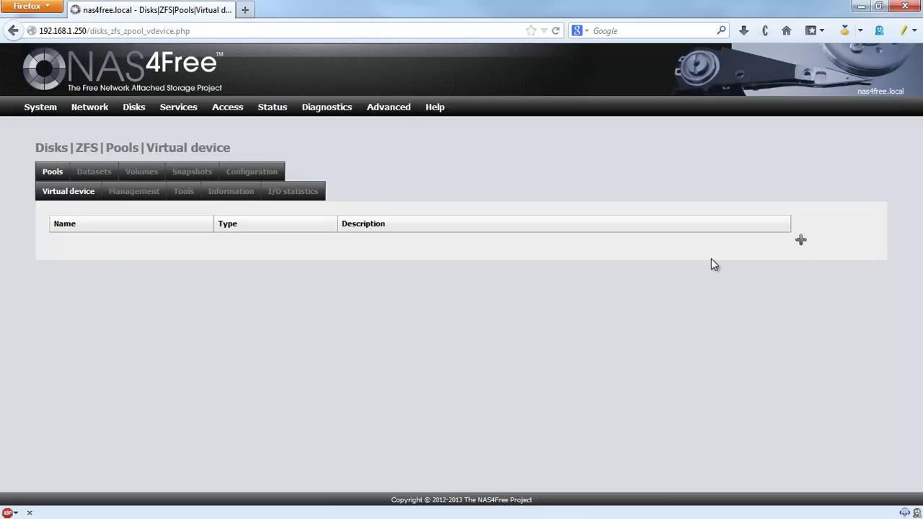
# Step: Start a new Stripe-type virtual device with disks ada0, ada1 and ada2 selected
pyautogui.click(803, 243)
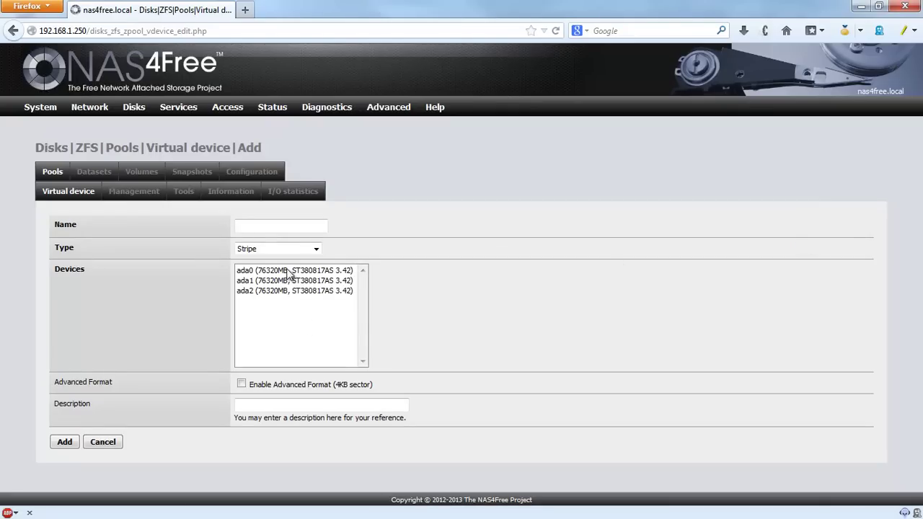
pyautogui.click(305, 291)
pyautogui.click(304, 280)
pyautogui.click(303, 271)
pyautogui.click(310, 292)
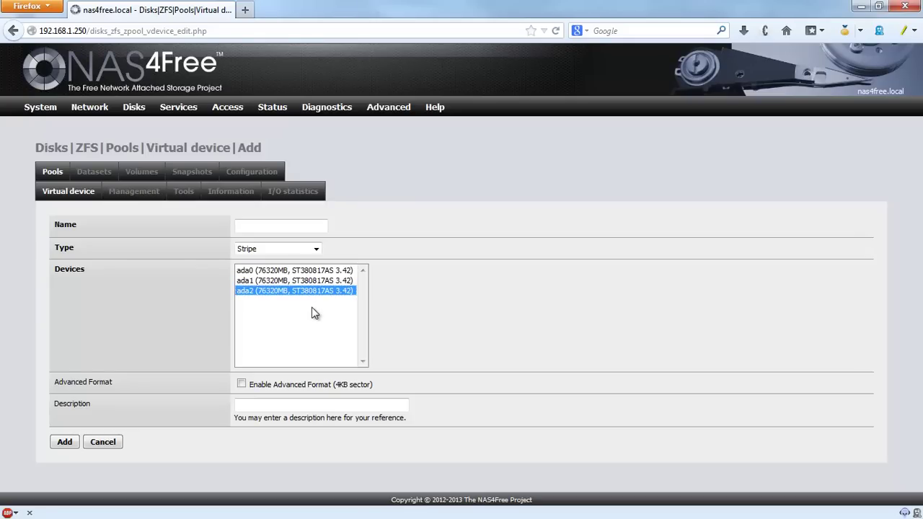
pyautogui.click(316, 249)
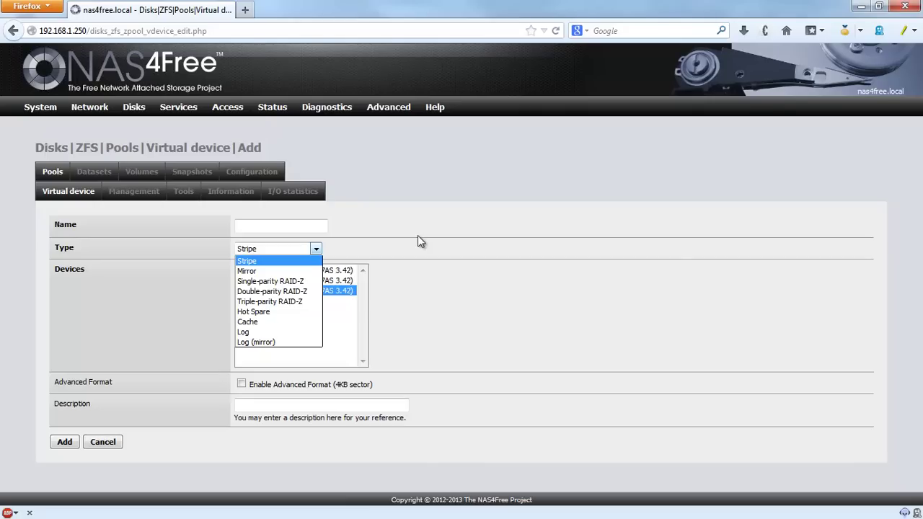
pyautogui.click(417, 240)
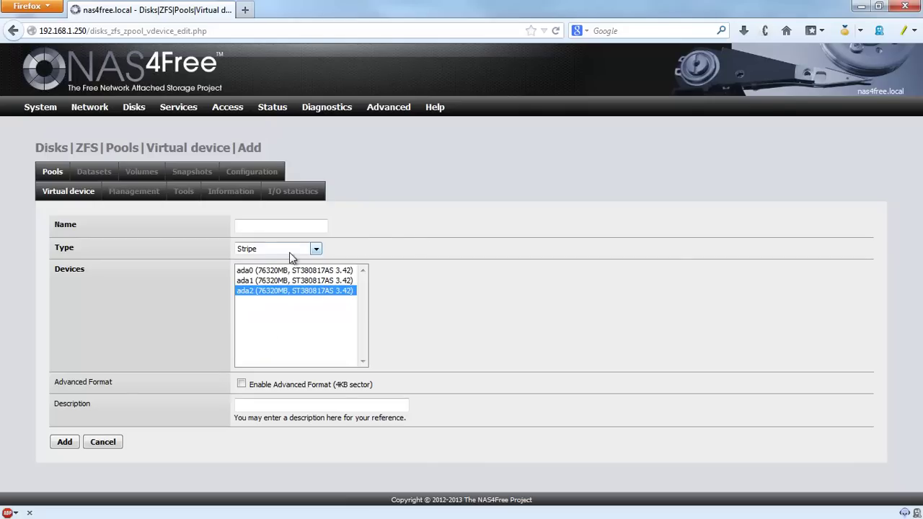
pyautogui.click(312, 325)
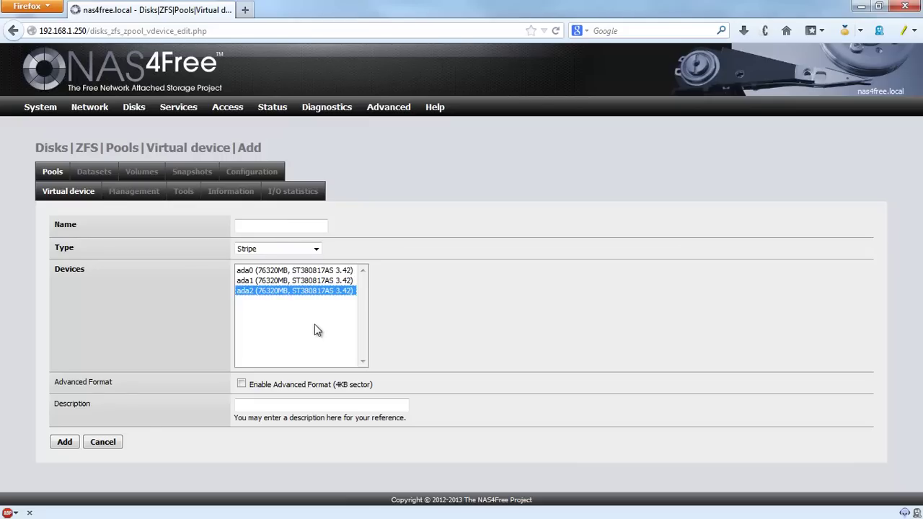
pyautogui.keyDown('shift'); pyautogui.click(297, 271); pyautogui.keyUp('shift')
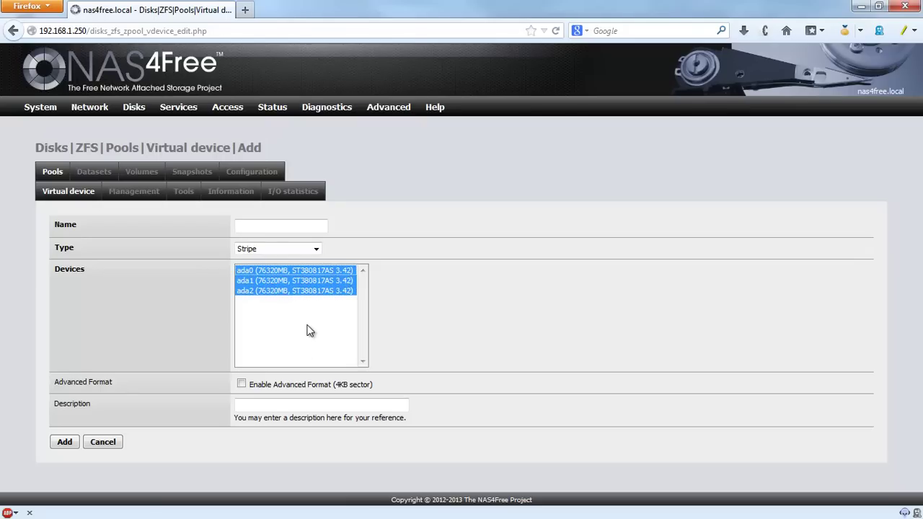
# Step: Name the virtual device vStripe, add it, and apply the change
pyautogui.click(276, 229)
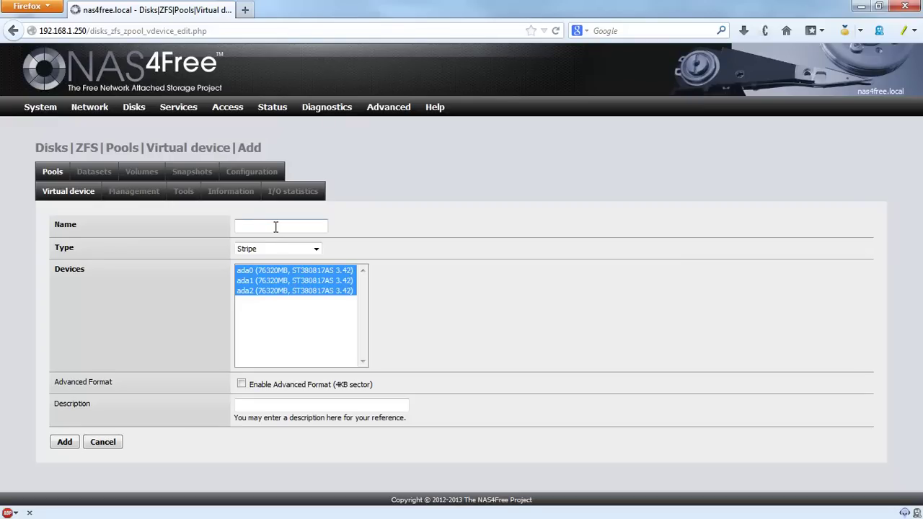
pyautogui.write('v')
pyautogui.click(259, 241)
pyautogui.click(66, 441)
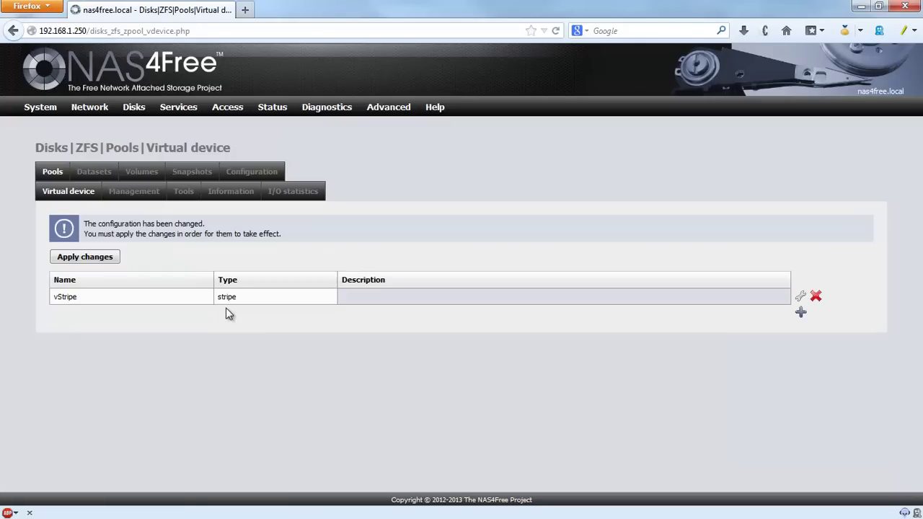
pyautogui.moveTo(347, 127)
pyautogui.click(85, 257)
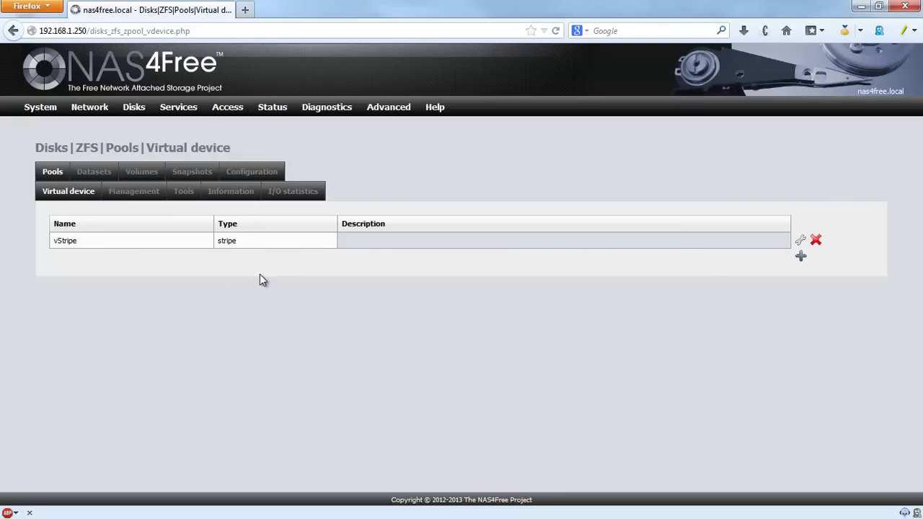
# Step: Add a pool named Pool1 using the vStripe virtual device
pyautogui.click(134, 200)
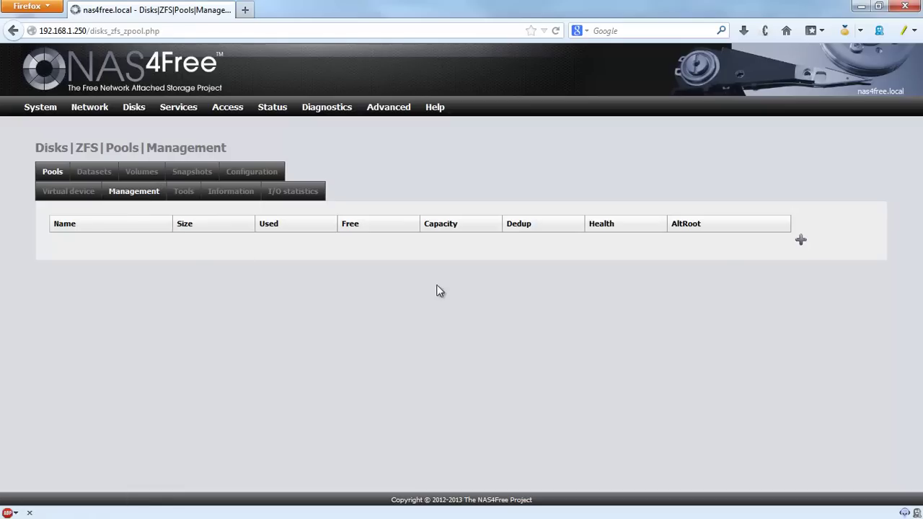
pyautogui.click(801, 240)
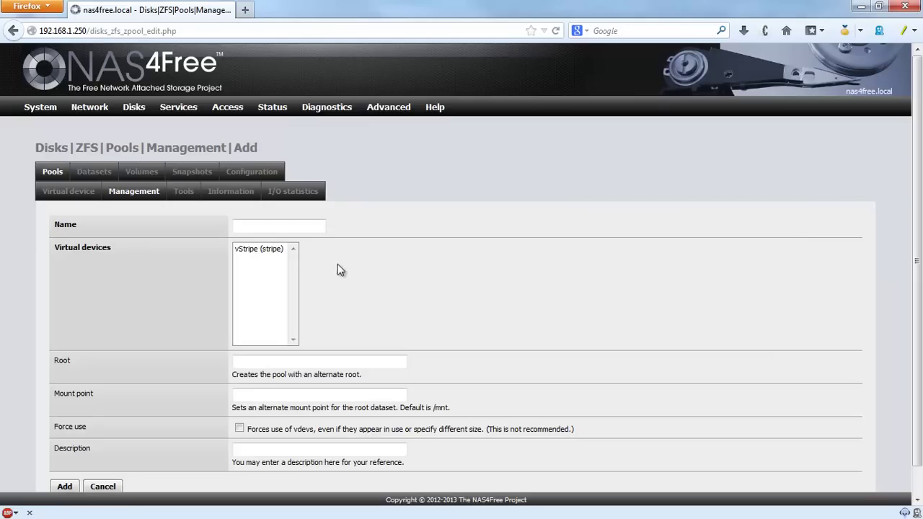
pyautogui.click(277, 250)
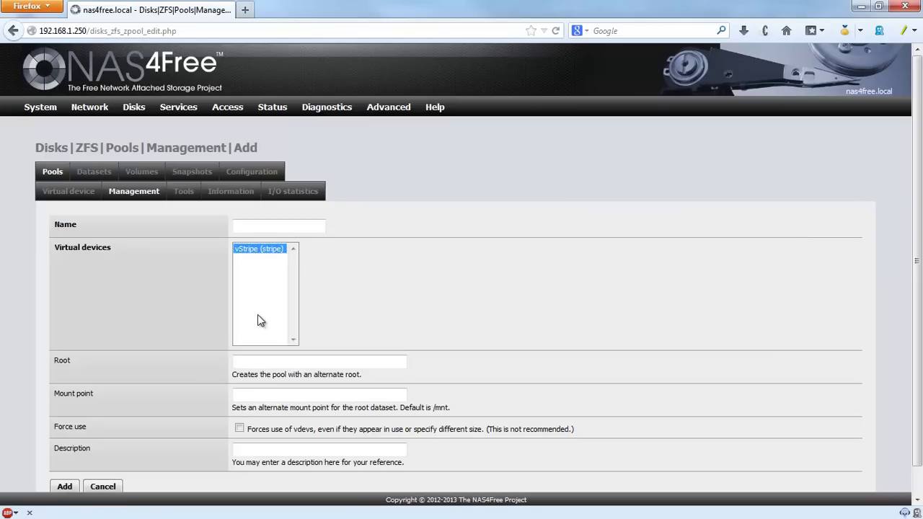
pyautogui.click(263, 229)
pyautogui.click(263, 229)
pyautogui.write('P')
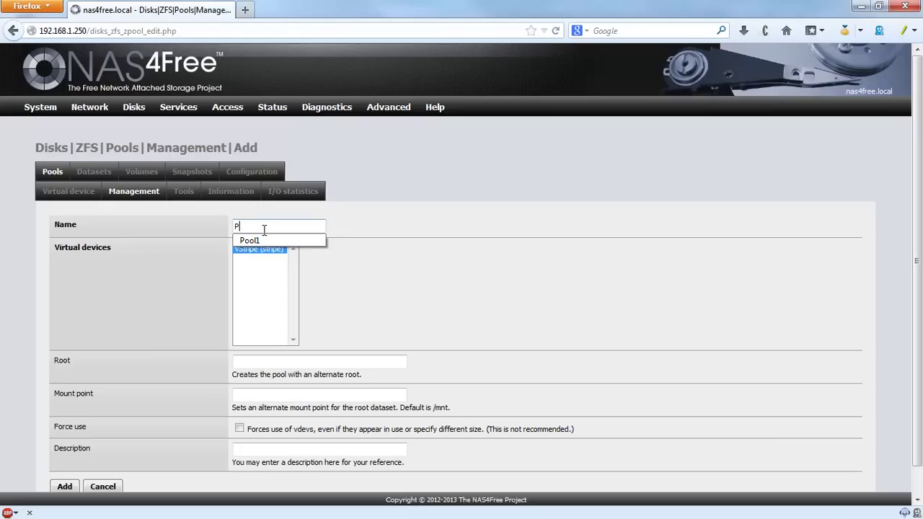
pyautogui.press('Down')
pyautogui.press('Return')
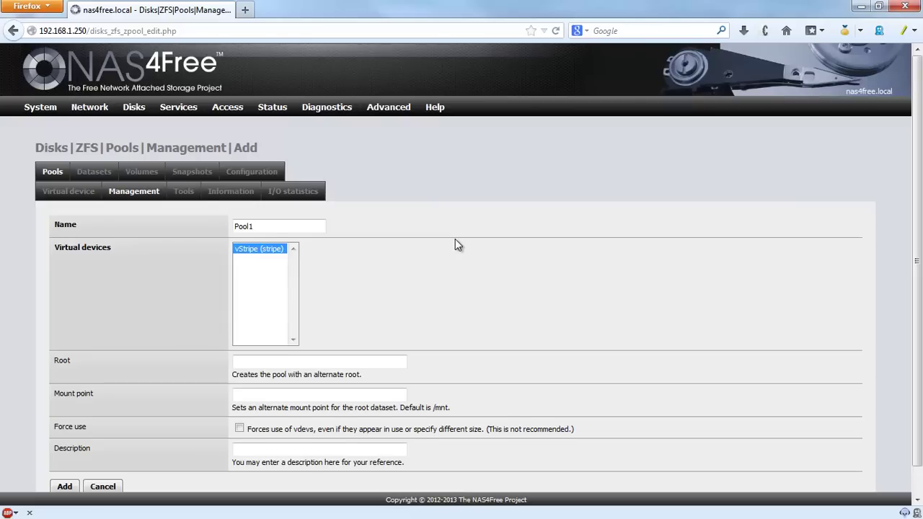
pyautogui.scroll(-1, 456, 238)
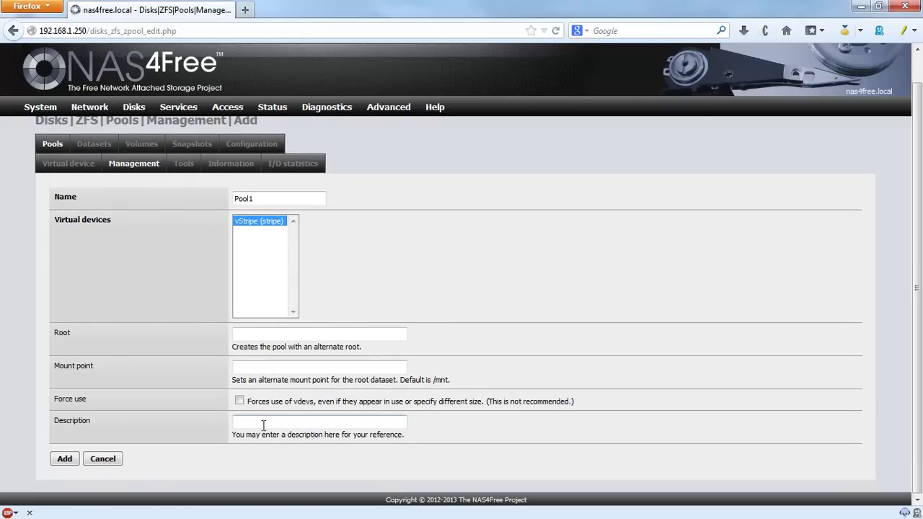
pyautogui.click(64, 459)
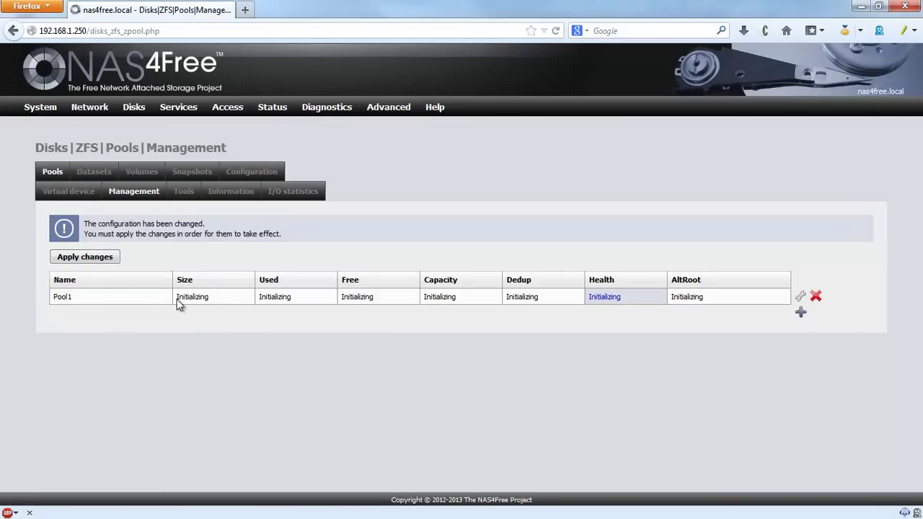
# Step: Apply the pool change and confirm Pool1 is ONLINE with 224G
pyautogui.click(93, 258)
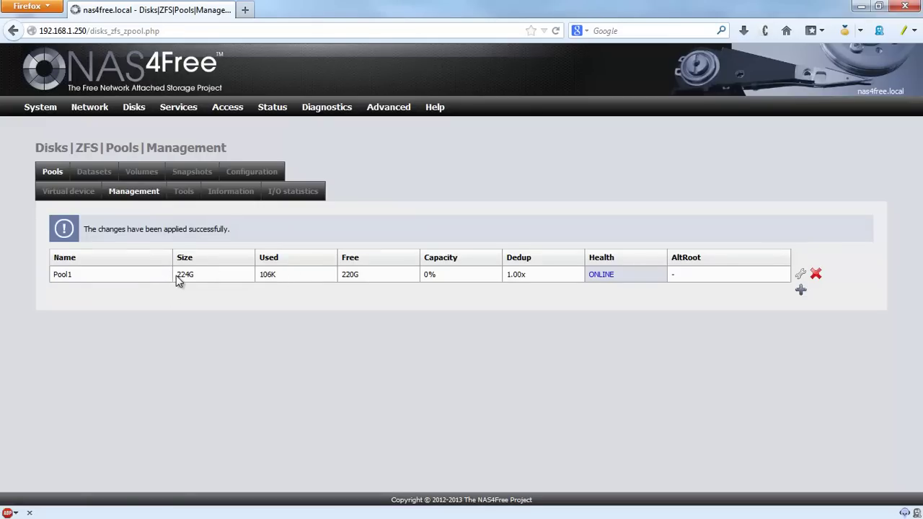
pyautogui.click(204, 300)
pyautogui.moveTo(176, 275); pyautogui.dragTo(202, 281)
# Step: Start a new ZFS dataset and enter www as its name
pyautogui.click(93, 174)
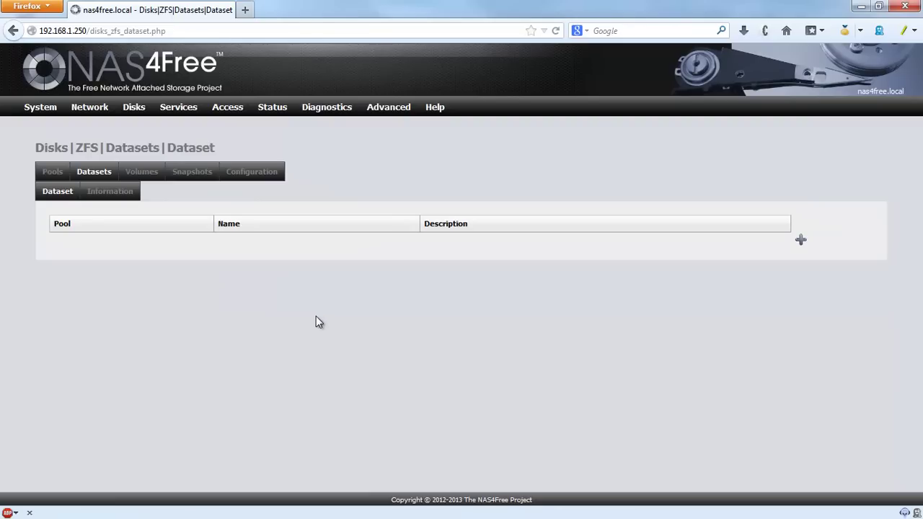
pyautogui.click(802, 240)
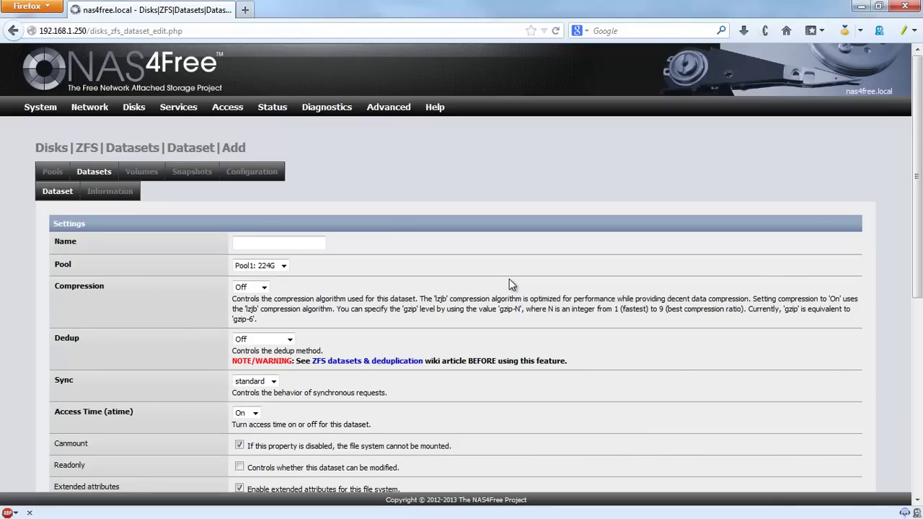
pyautogui.click(294, 243)
pyautogui.click(294, 243)
pyautogui.click(294, 243)
pyautogui.write('www')
pyautogui.click(416, 232)
# Step: Add the www dataset on Pool1 and apply the change
pyautogui.scroll(-2, 459, 249)
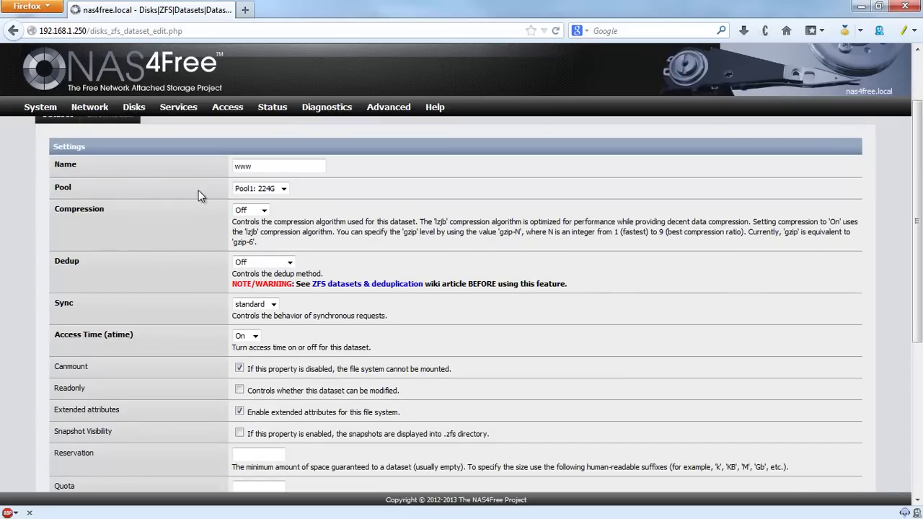
pyautogui.scroll(-2, 475, 231)
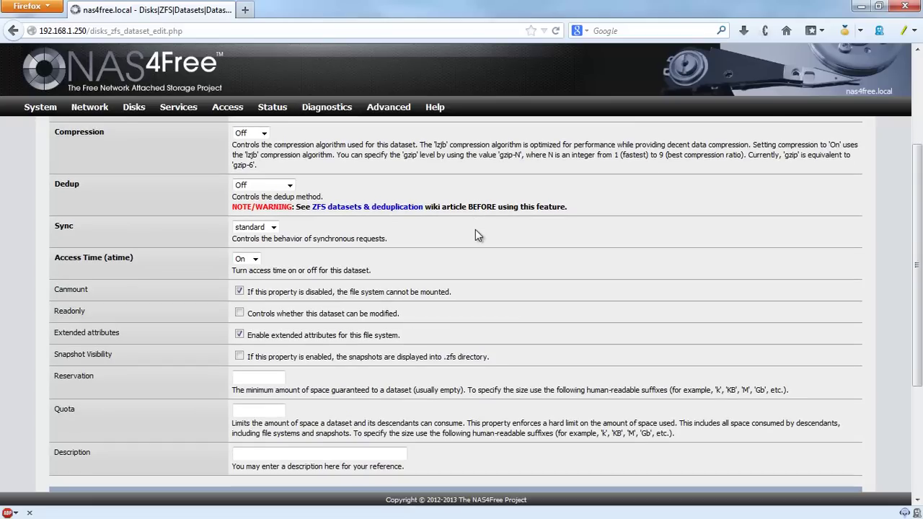
pyautogui.scroll(-3, 477, 236)
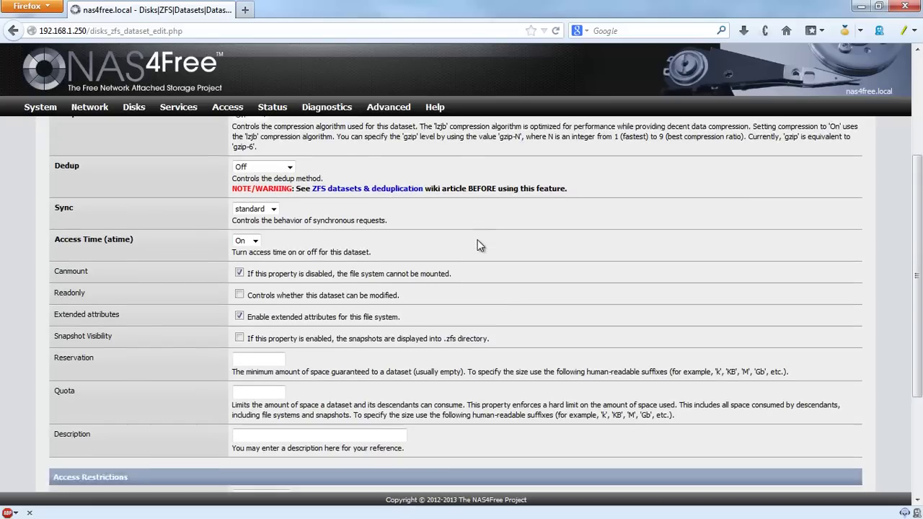
pyautogui.scroll(-1, 480, 244)
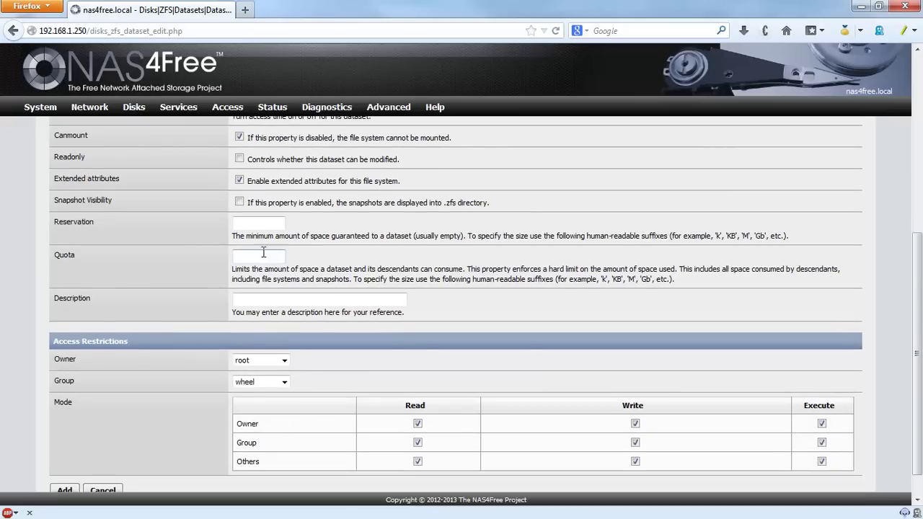
pyautogui.scroll(4, 149, 271)
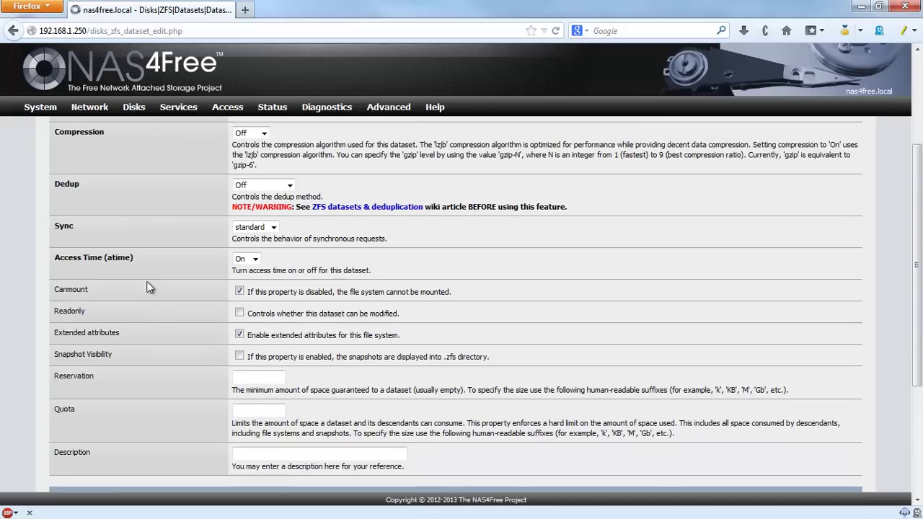
pyautogui.scroll(-5, 152, 311)
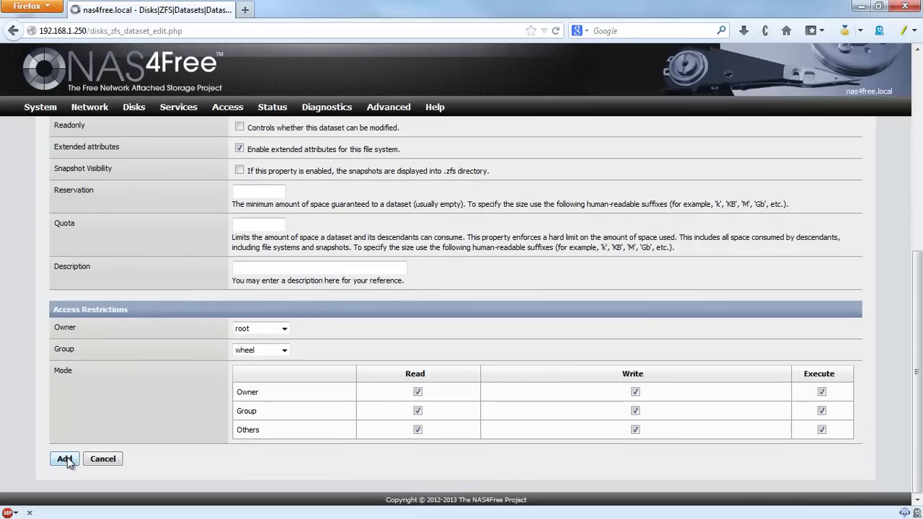
pyautogui.click(67, 458)
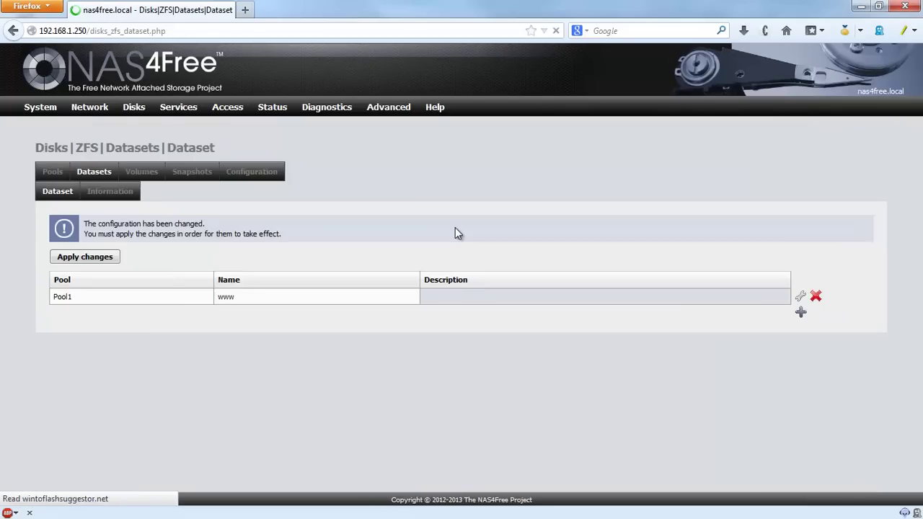
pyautogui.click(92, 258)
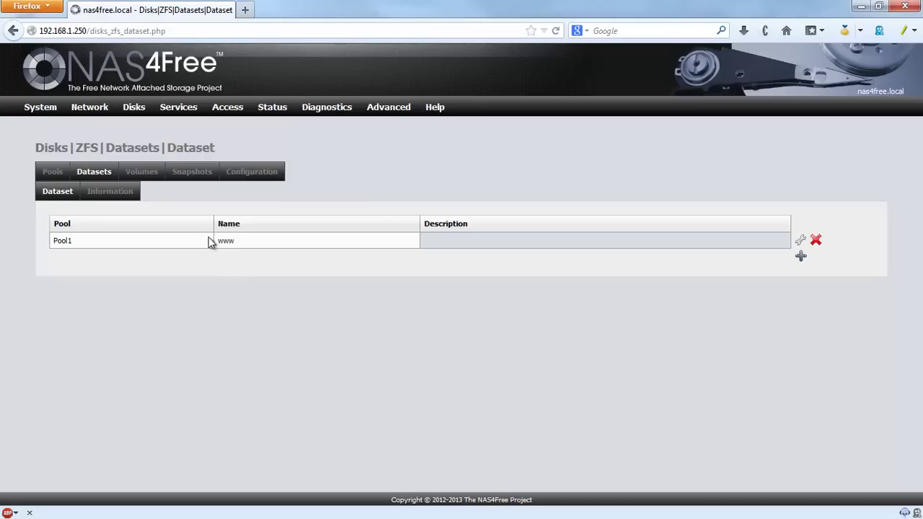
pyautogui.click(801, 258)
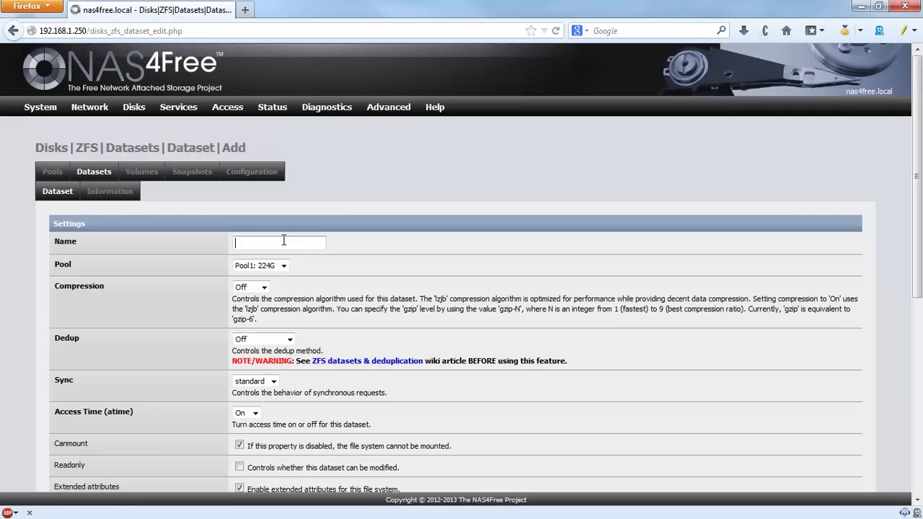
pyautogui.write('media')
pyautogui.scroll(-8, 426, 264)
pyautogui.scroll(-1, 150, 383)
pyautogui.click(64, 459)
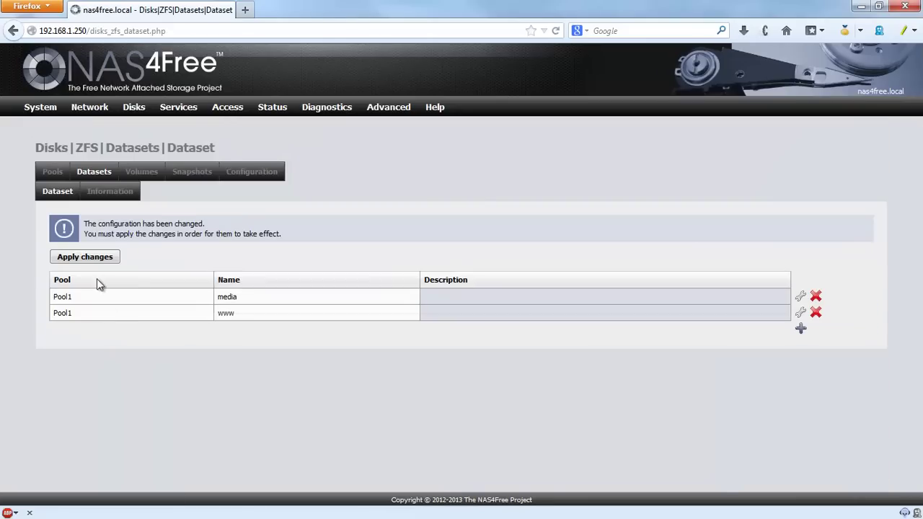
pyautogui.click(88, 258)
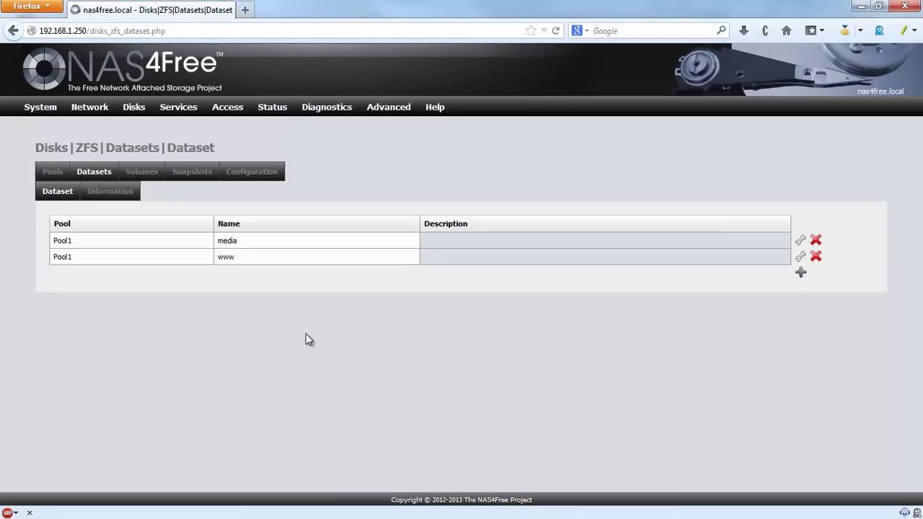
pyautogui.moveTo(217, 242); pyautogui.dragTo(210, 261)
pyautogui.click(243, 246)
pyautogui.click(264, 276)
# Step: Drop open the Services menu listing CIFS/SMB, Webserver and SSH
pyautogui.moveTo(134, 108)
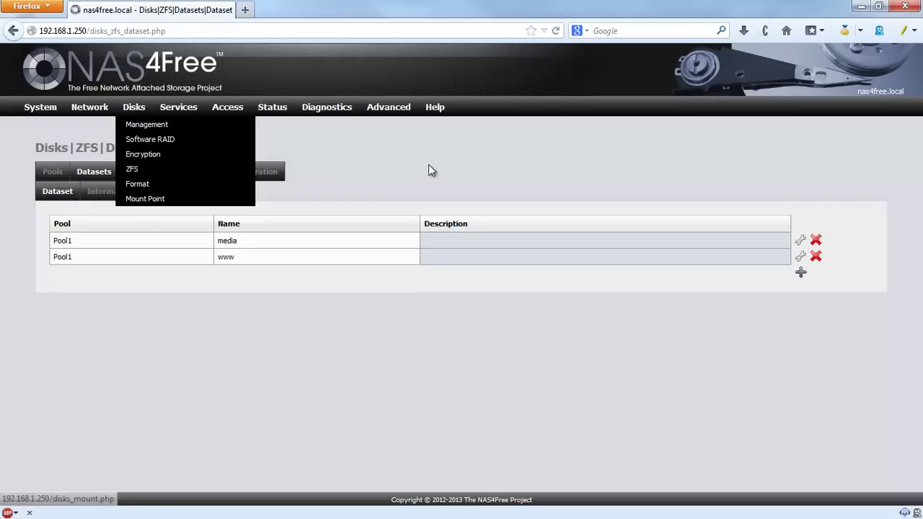
pyautogui.moveTo(178, 108)
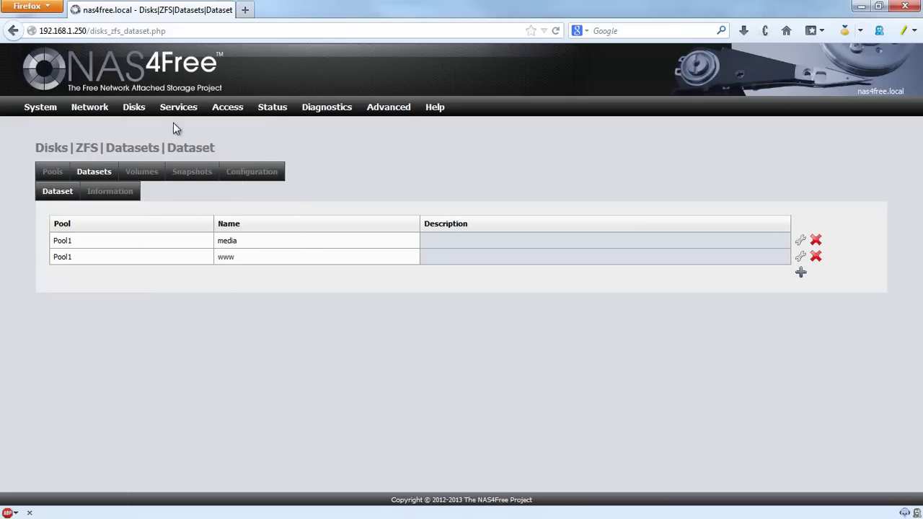
pyautogui.moveTo(175, 109)
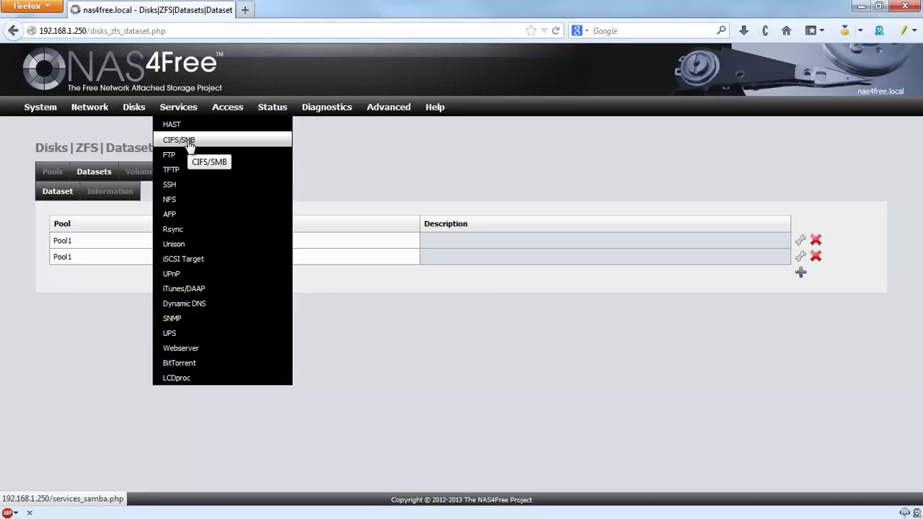
# Step: Enable CIFS/SMB with Anonymous authentication and NT1 as maximum protocol
pyautogui.click(188, 144)
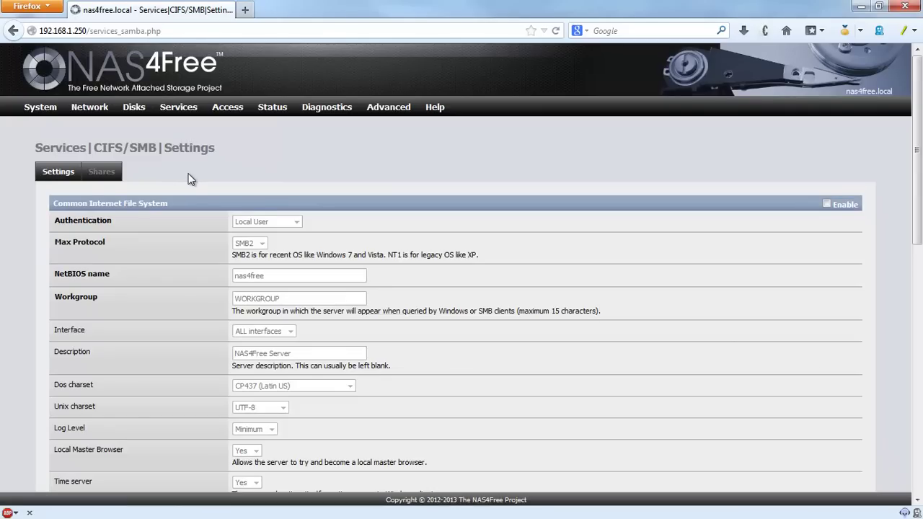
pyautogui.scroll(-3, 190, 181)
pyautogui.scroll(3, 191, 183)
pyautogui.click(827, 205)
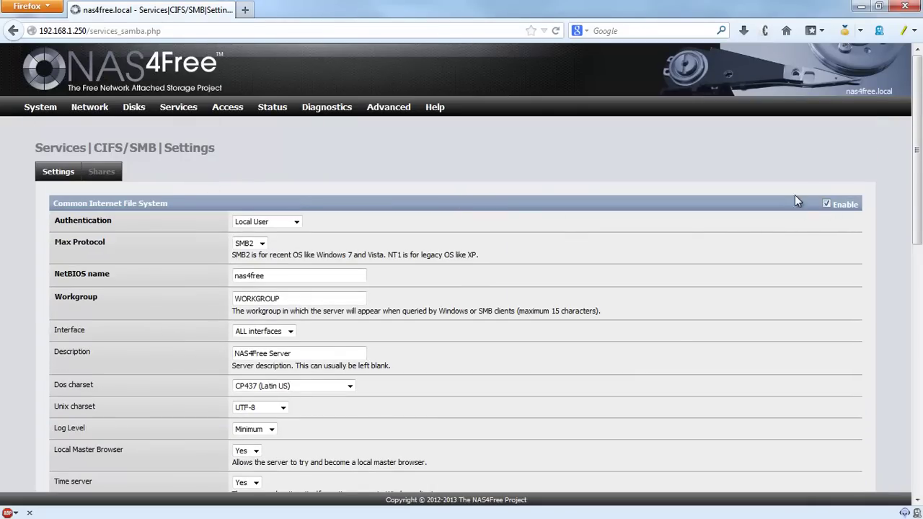
pyautogui.click(297, 222)
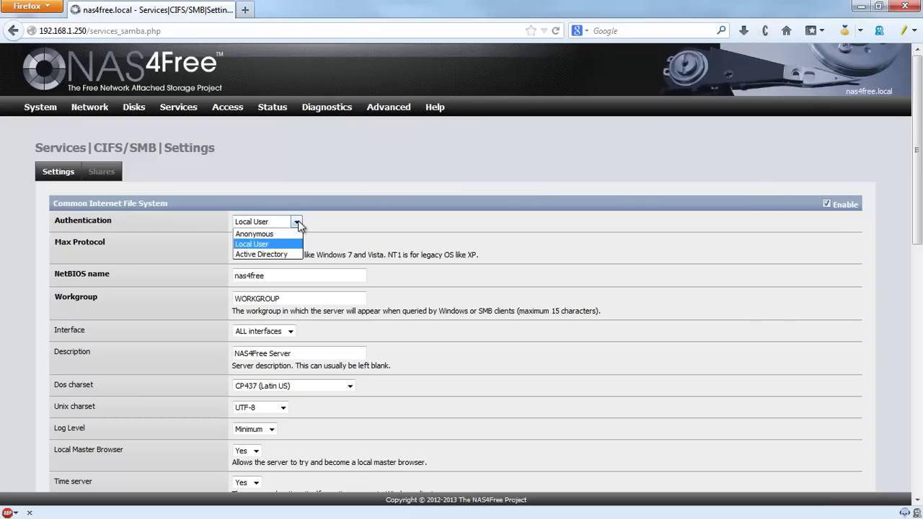
pyautogui.click(268, 234)
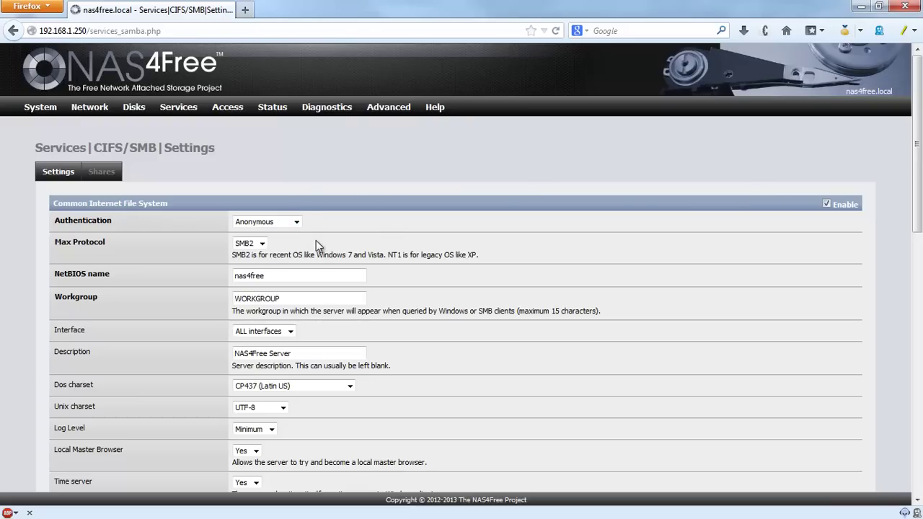
pyautogui.click(265, 245)
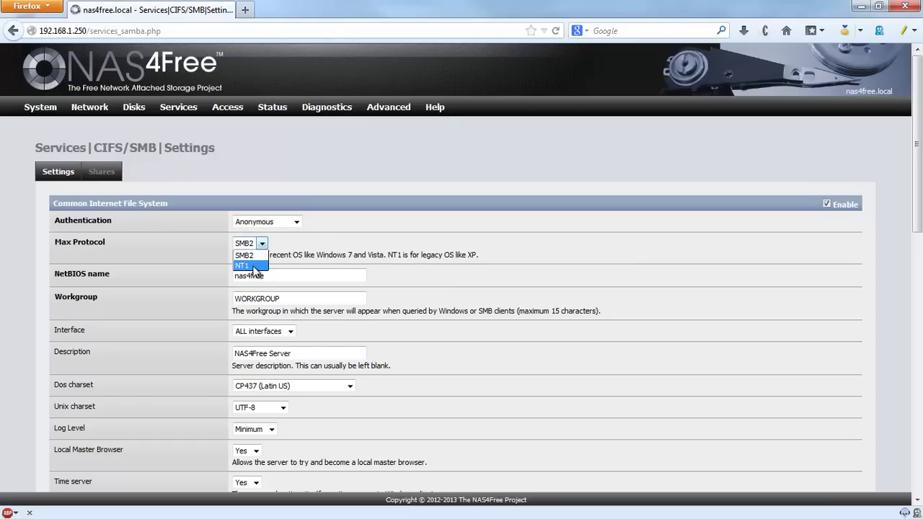
pyautogui.click(252, 267)
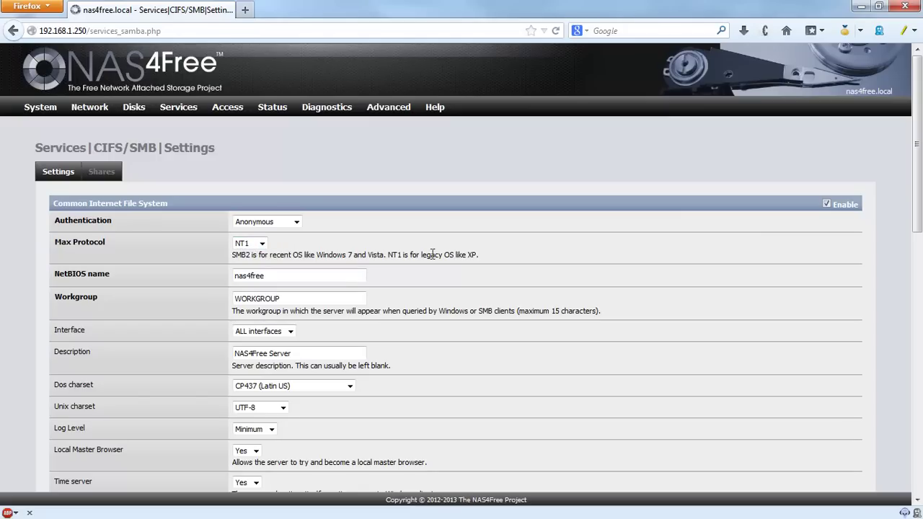
# Step: Replace the workgroup name WORKGROUP with ROBIN
pyautogui.moveTo(391, 256); pyautogui.dragTo(480, 257)
pyautogui.click(489, 261)
pyautogui.moveTo(301, 257); pyautogui.dragTo(370, 257)
pyautogui.click(378, 258)
pyautogui.click(272, 275)
pyautogui.moveTo(315, 300); pyautogui.dragTo(200, 293)
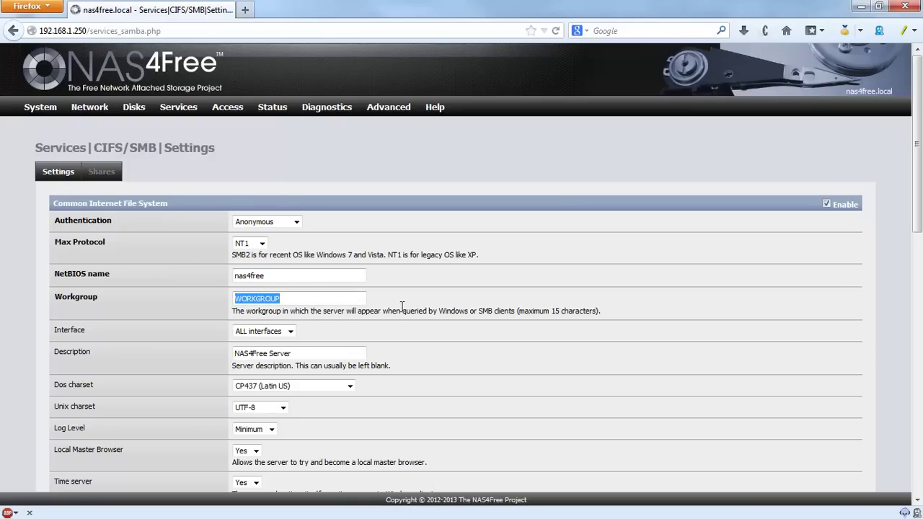
pyautogui.write('ROBIN')
pyautogui.click(423, 297)
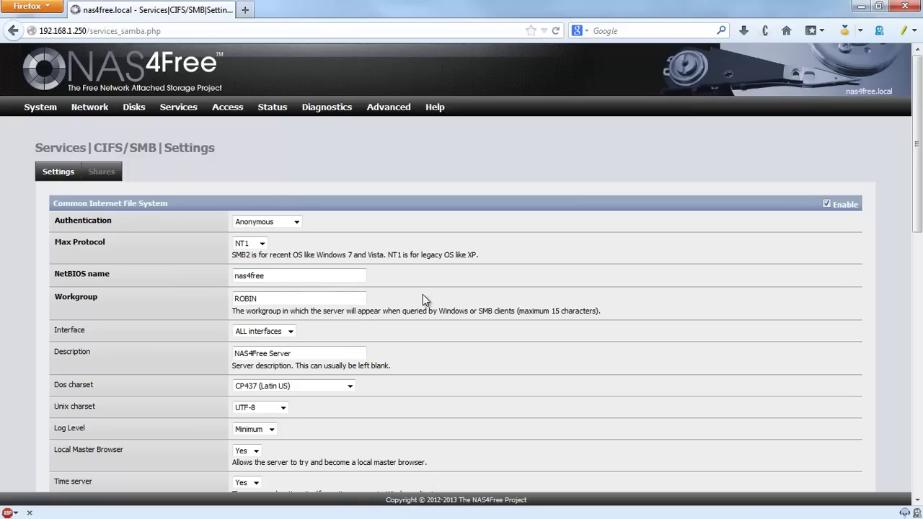
pyautogui.scroll(-4, 440, 300)
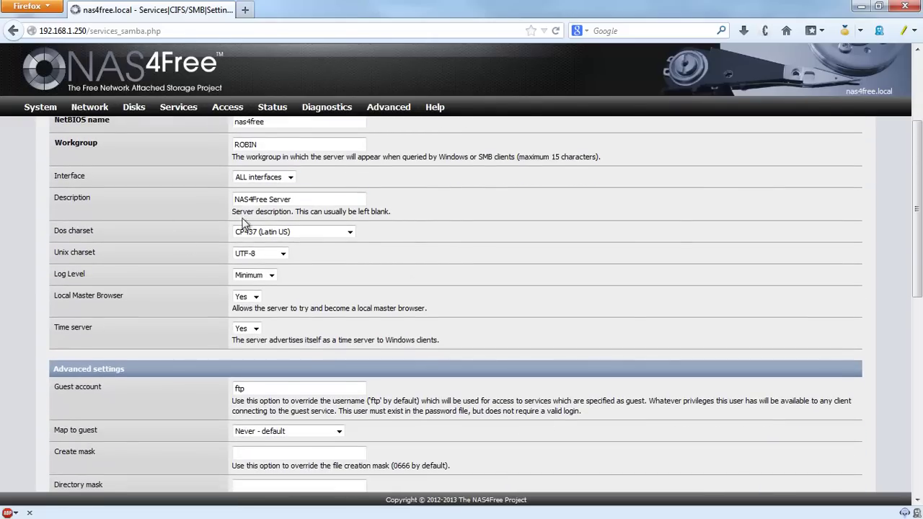
# Step: Set Local Master Browser and Time server both to No
pyautogui.click(255, 296)
pyautogui.click(246, 305)
pyautogui.click(248, 327)
pyautogui.click(241, 350)
pyautogui.scroll(-2, 366, 315)
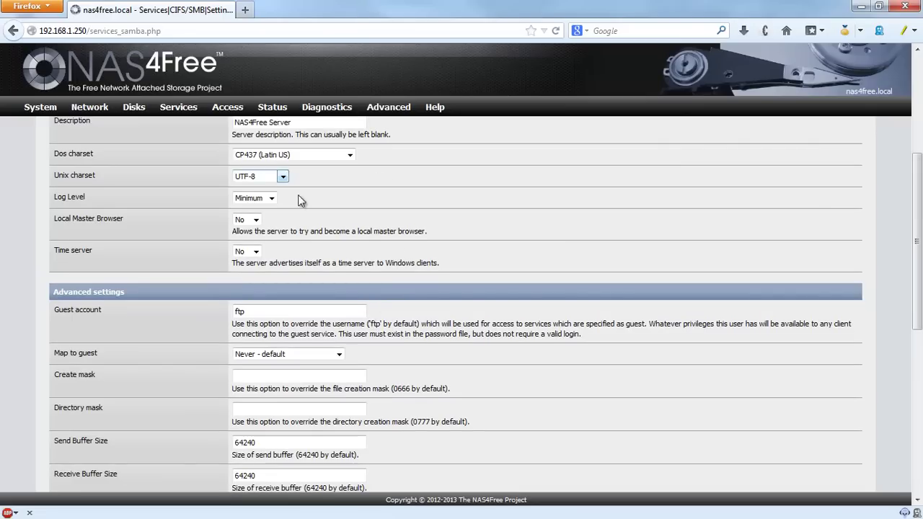
pyautogui.scroll(-6, 494, 231)
pyautogui.scroll(4, 502, 237)
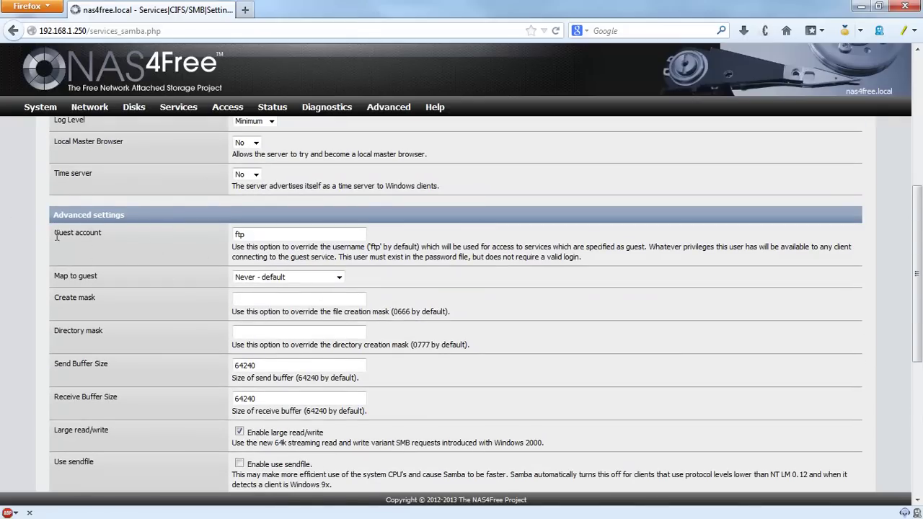
pyautogui.scroll(-4, 152, 249)
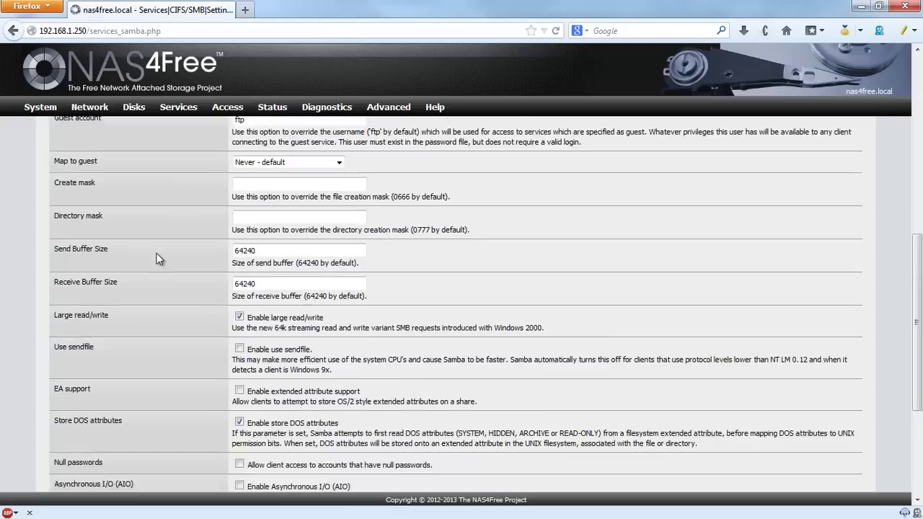
pyautogui.scroll(-4, 160, 259)
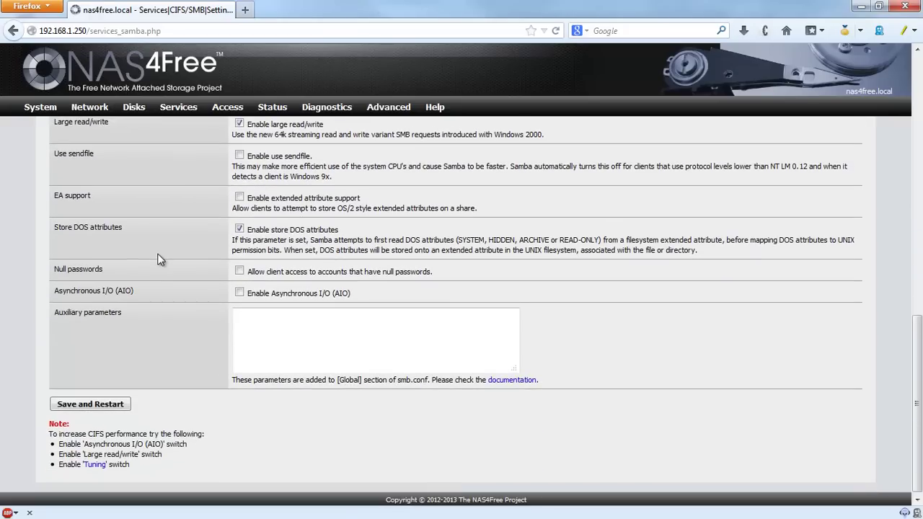
# Step: Enable asynchronous I/O (AIO), then save and restart the SMB service
pyautogui.click(240, 292)
pyautogui.scroll(-2, 137, 341)
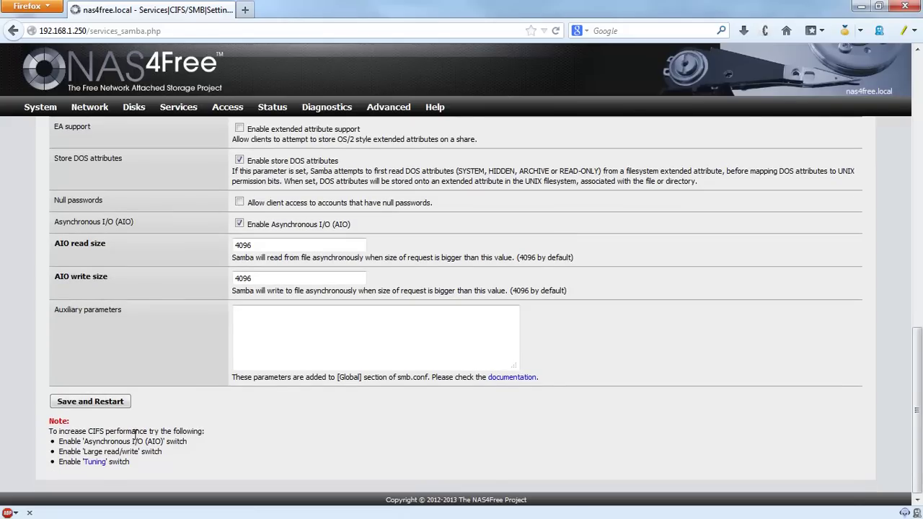
pyautogui.moveTo(90, 442); pyautogui.dragTo(203, 445)
pyautogui.click(203, 444)
pyautogui.moveTo(62, 452); pyautogui.dragTo(174, 454)
pyautogui.click(175, 454)
pyautogui.scroll(1, 160, 289)
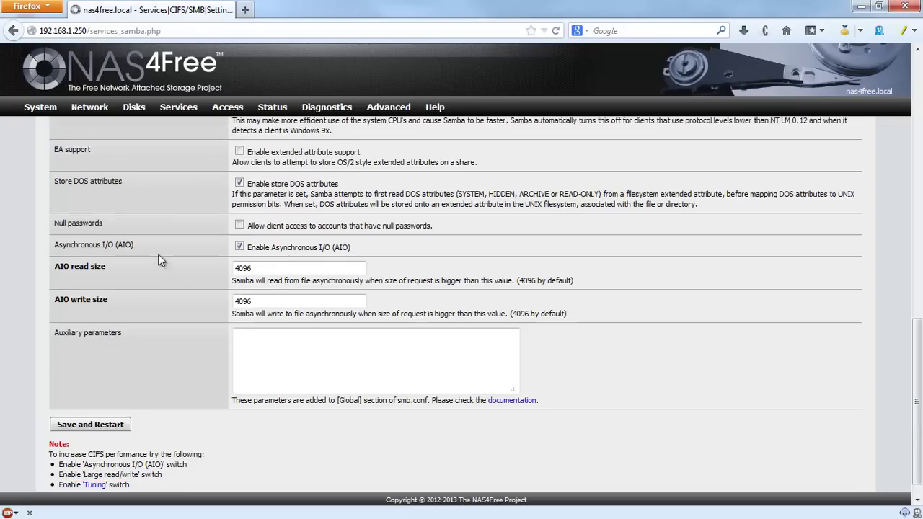
pyautogui.scroll(3, 159, 257)
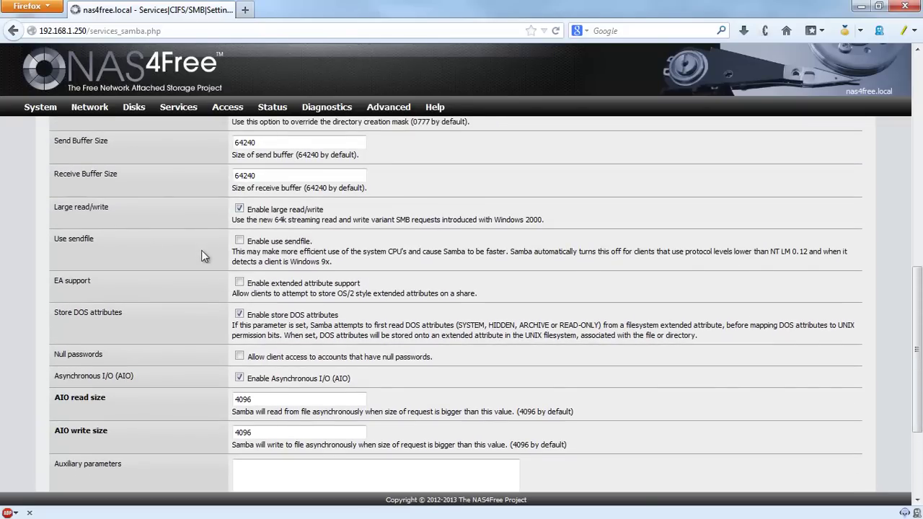
pyautogui.scroll(-4, 201, 250)
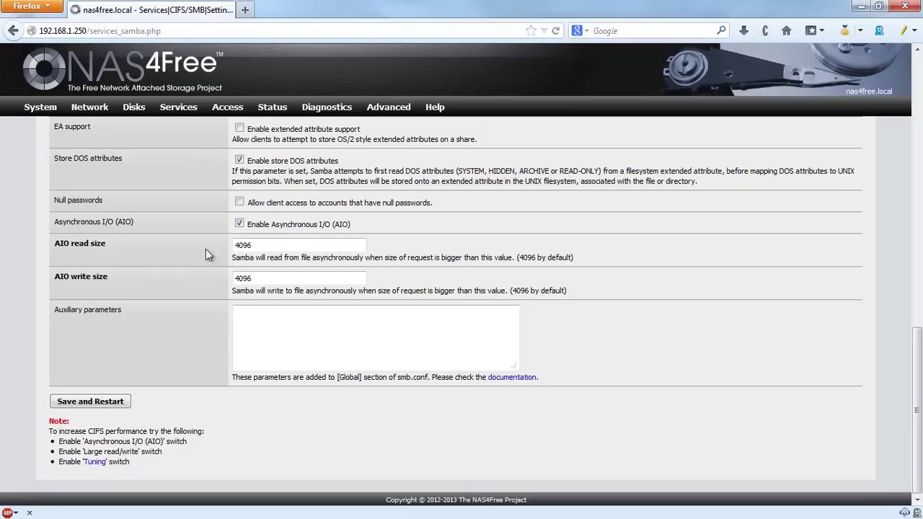
pyautogui.click(90, 401)
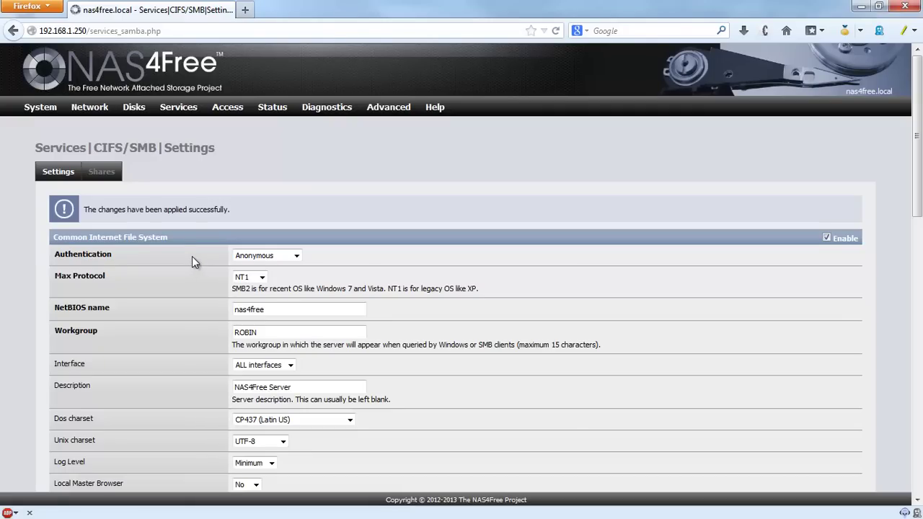
# Step: Add a new SMB share named media with comment 'media files to share'
pyautogui.click(101, 174)
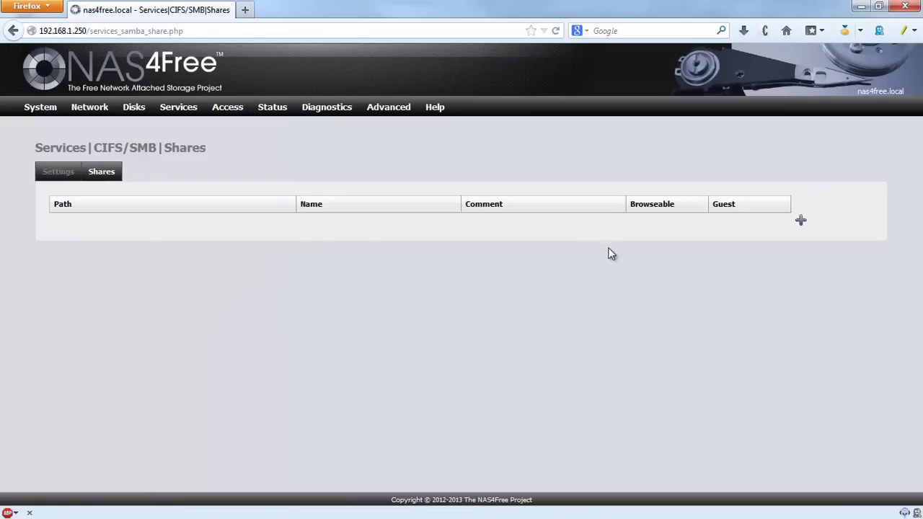
pyautogui.click(801, 220)
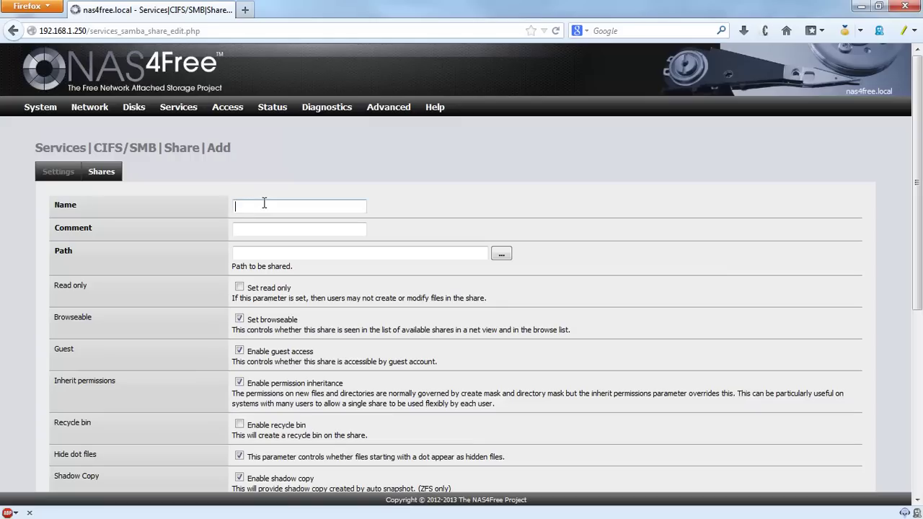
pyautogui.write('edia')
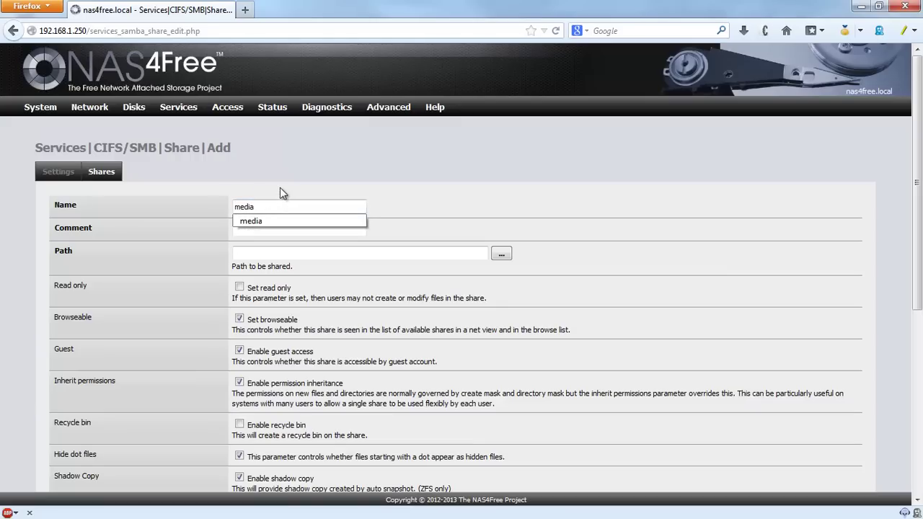
pyautogui.press('Escape')
pyautogui.click(313, 228)
pyautogui.write('meida files to share')
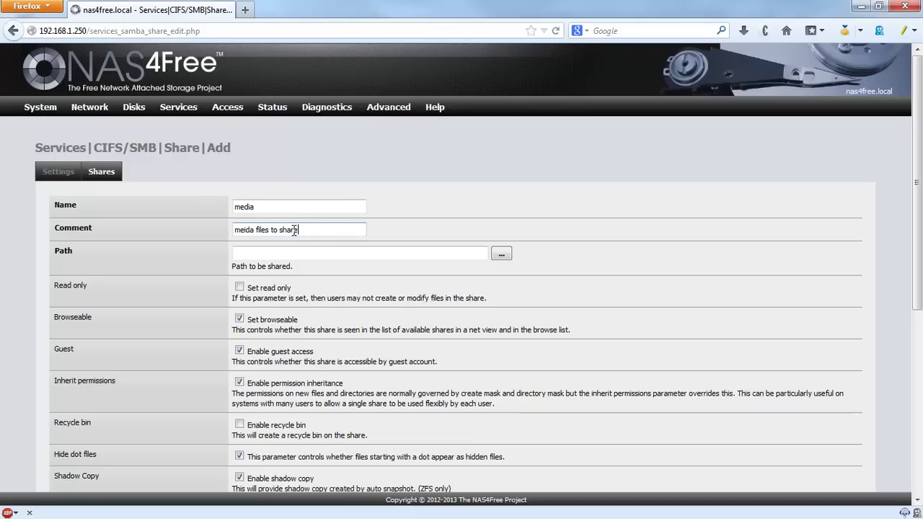
pyautogui.press('BackSpace')
pyautogui.write('i')
pyautogui.click(295, 241)
pyautogui.click(326, 250)
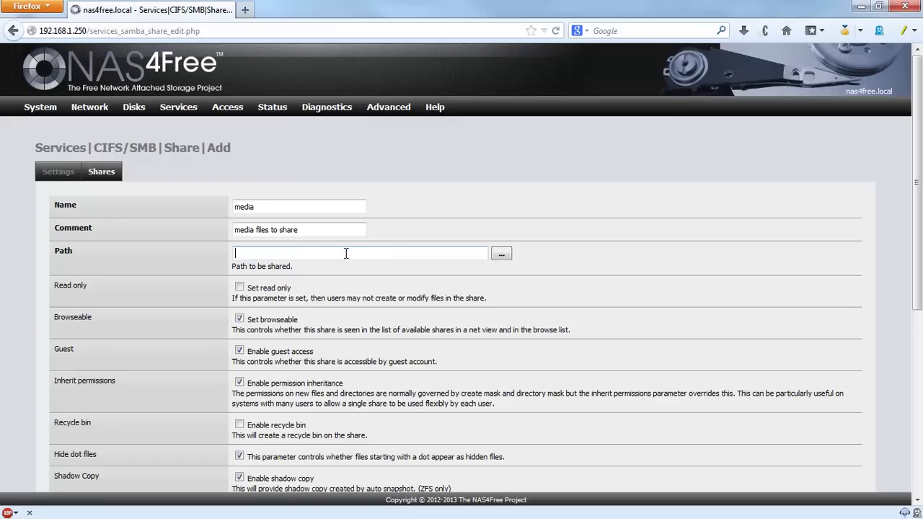
# Step: Browse the folder chooser to /mnt/Pool1/media/
pyautogui.click(500, 256)
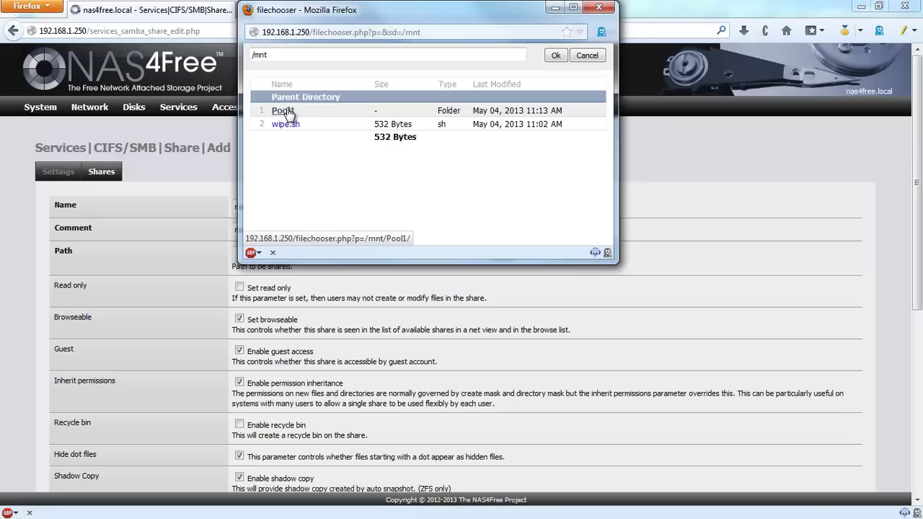
pyautogui.click(288, 113)
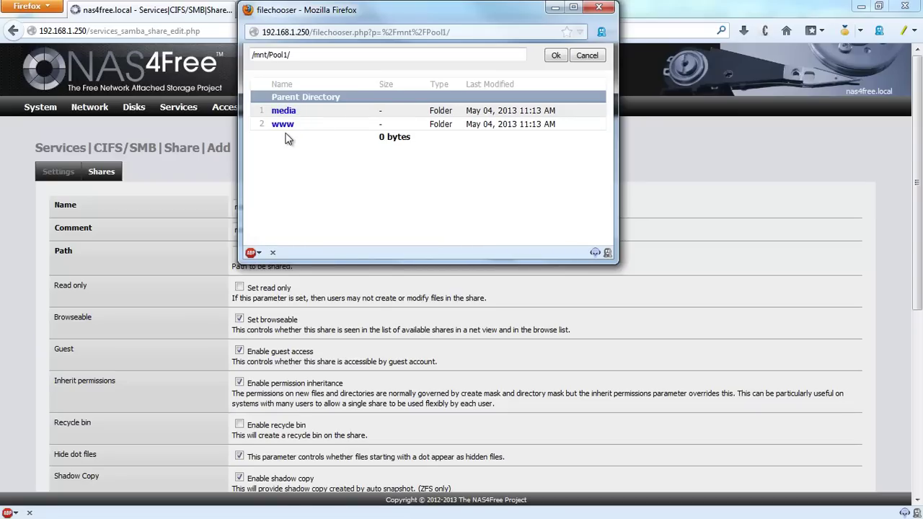
pyautogui.click(287, 112)
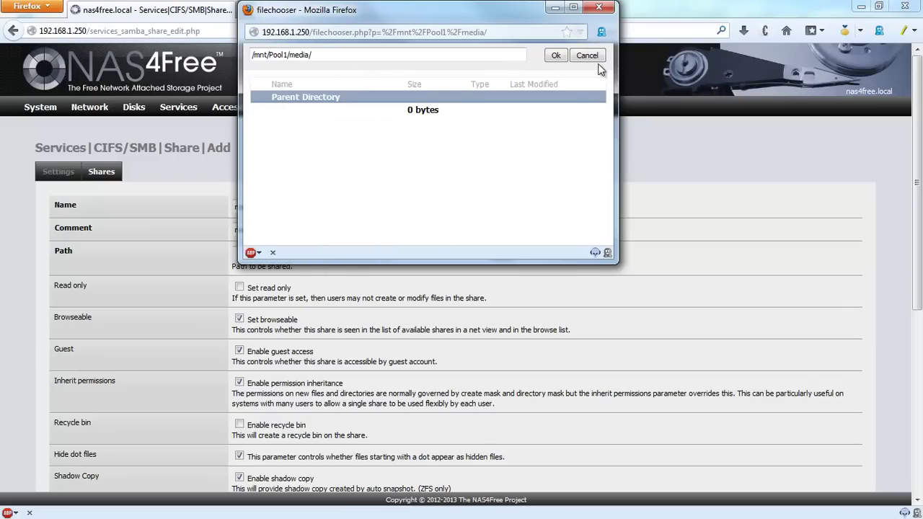
pyautogui.click(555, 56)
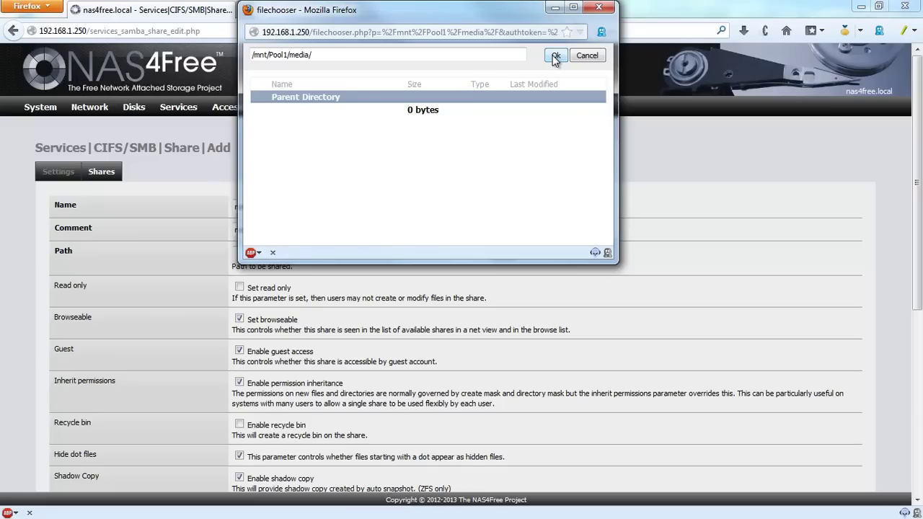
pyautogui.moveTo(439, 14); pyautogui.dragTo(666, 172)
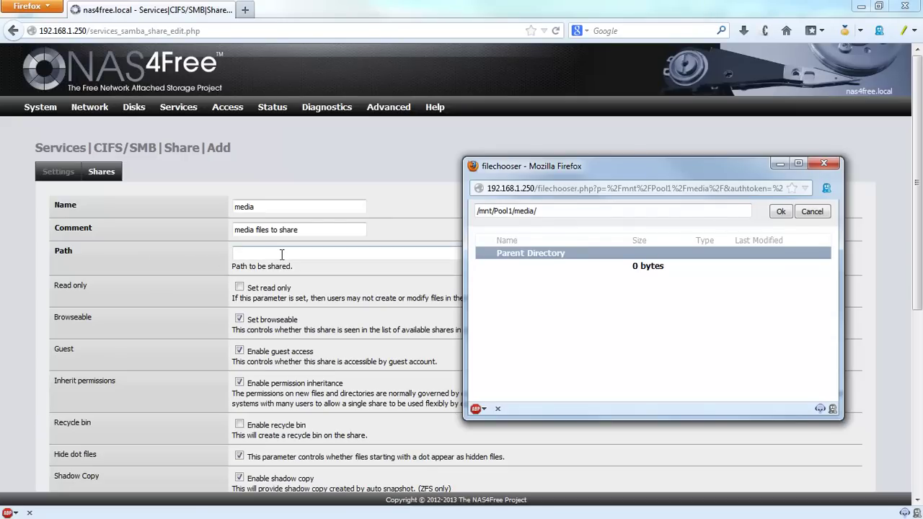
# Step: Copy the /mnt/Pool1/media/ path and paste it into the share's Path field
pyautogui.moveTo(553, 211); pyautogui.dragTo(468, 212)
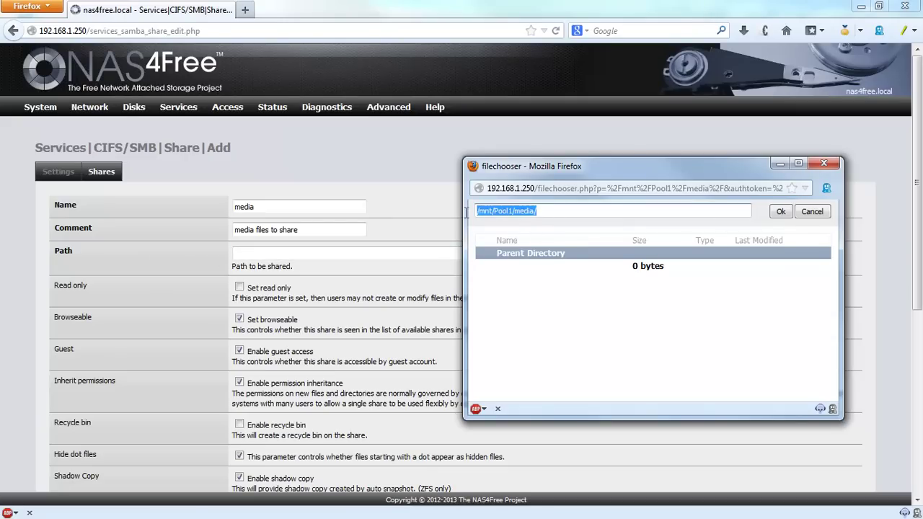
pyautogui.rightClick(517, 218)
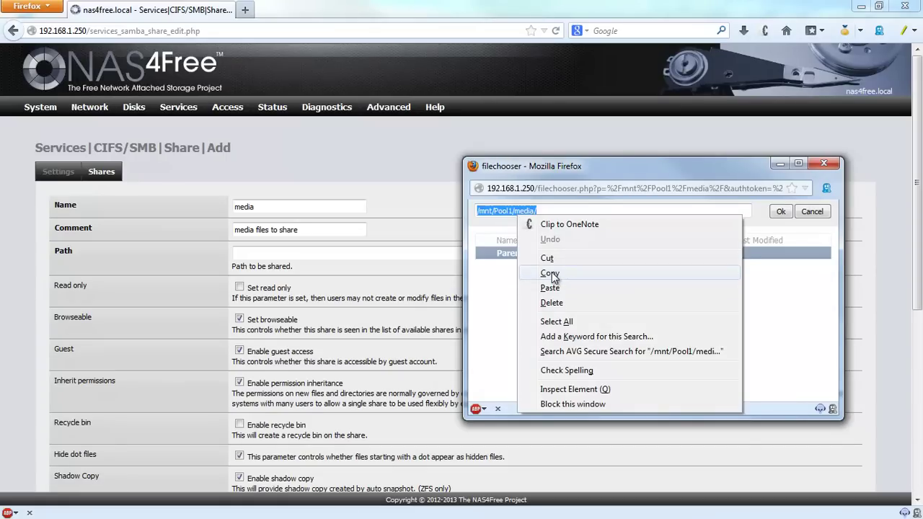
pyautogui.click(550, 273)
pyautogui.click(806, 211)
pyautogui.click(303, 254)
pyautogui.rightClick(354, 253)
pyautogui.click(357, 332)
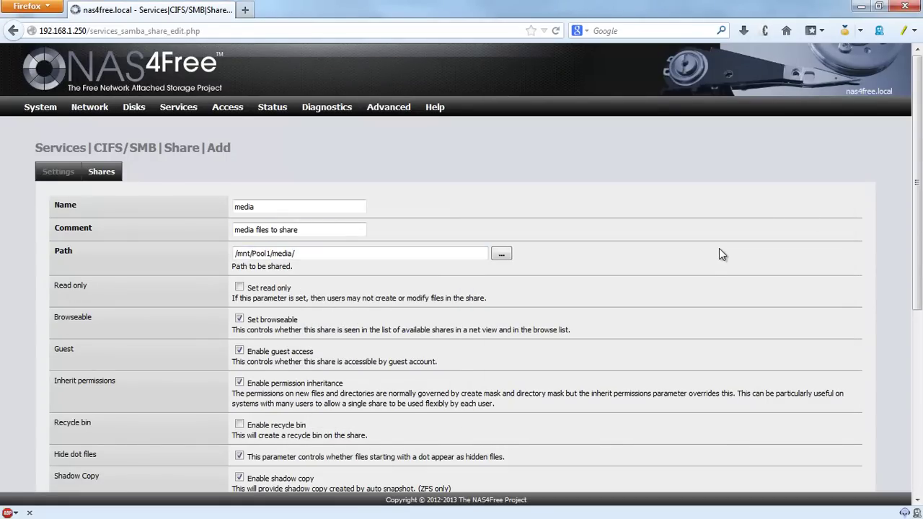
# Step: Add the media share with guest access and apply the pending share configuration
pyautogui.scroll(-2, 712, 261)
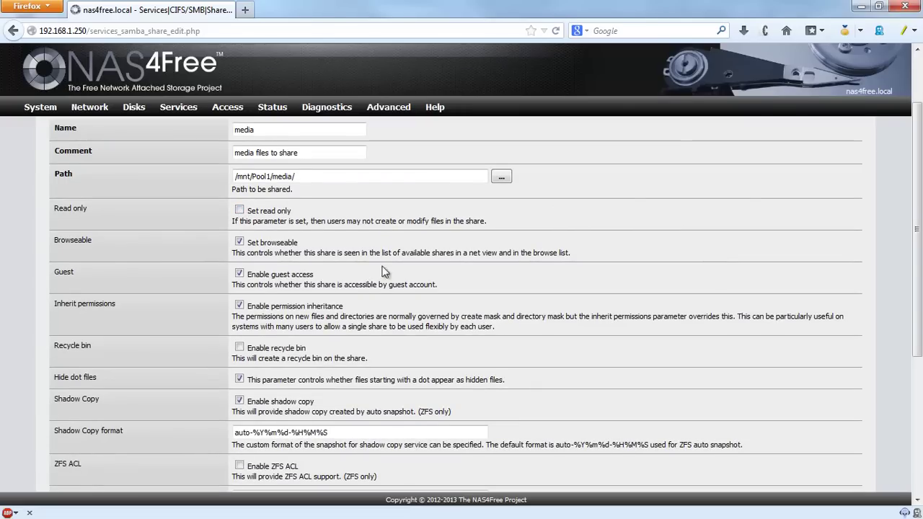
pyautogui.scroll(-2, 341, 287)
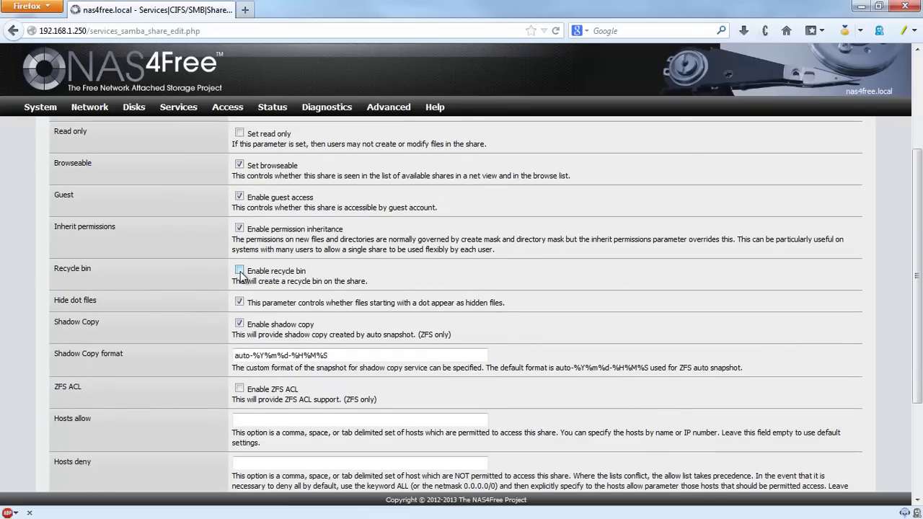
pyautogui.scroll(-4, 263, 269)
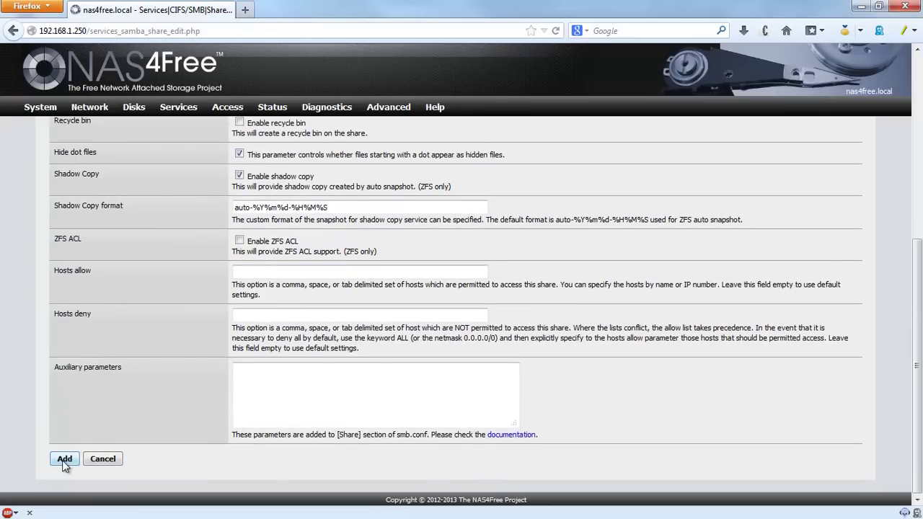
pyautogui.click(64, 460)
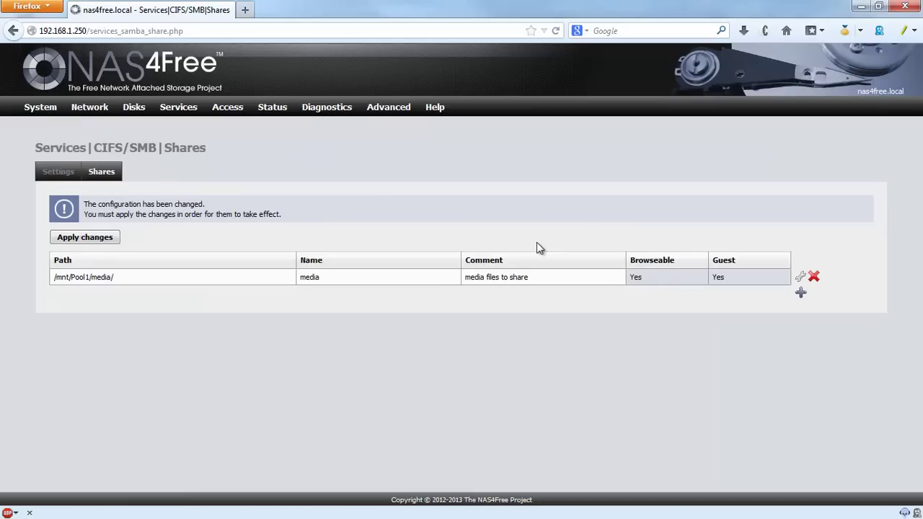
pyautogui.click(91, 238)
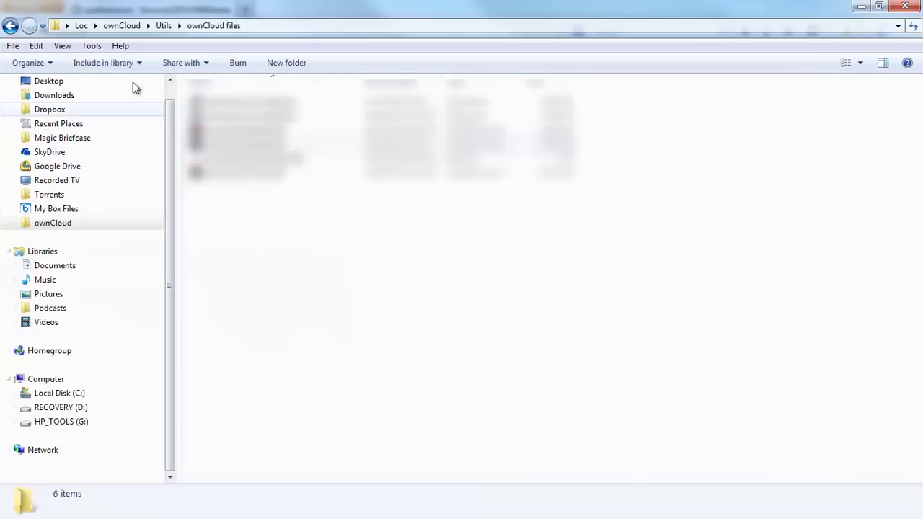
# Step: Browse to \\192.168.1.250 in Explorer and open the media share
pyautogui.click(11, 27)
pyautogui.click(192, 29)
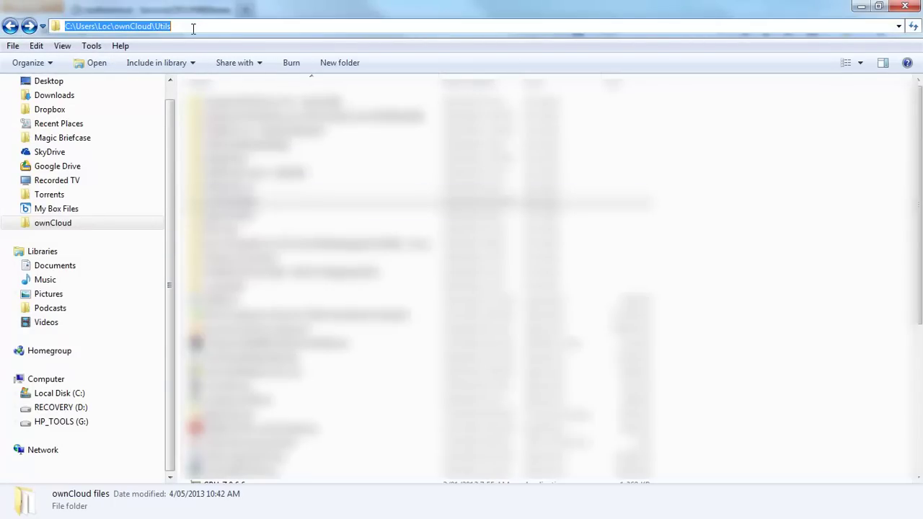
pyautogui.write('\\\\')
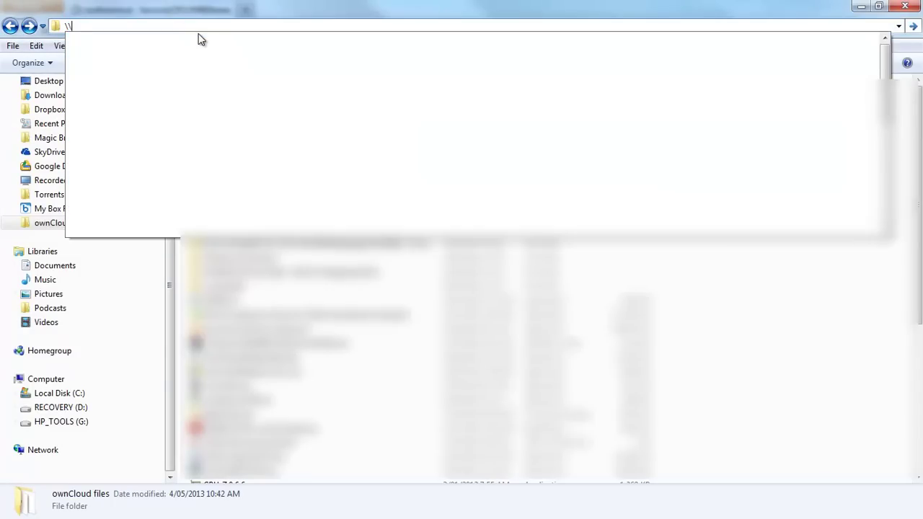
pyautogui.write('192.168.1.')
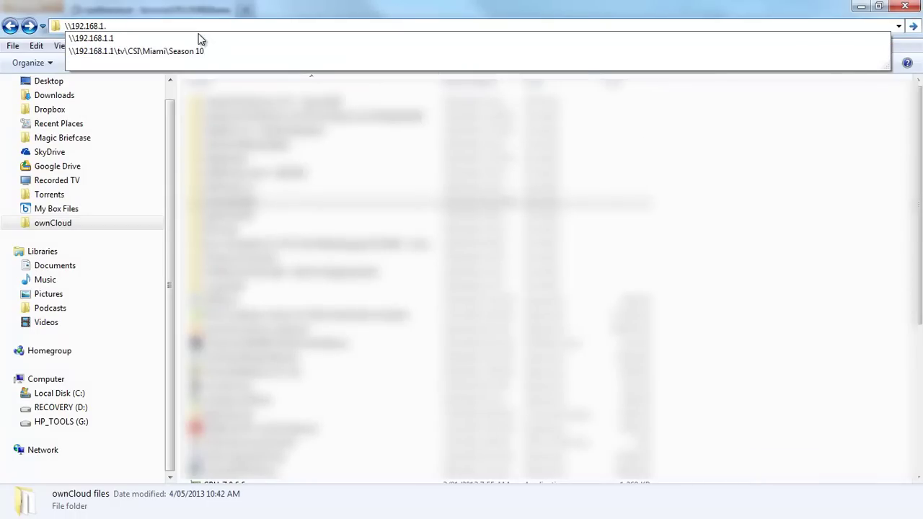
pyautogui.write('250 ▸')
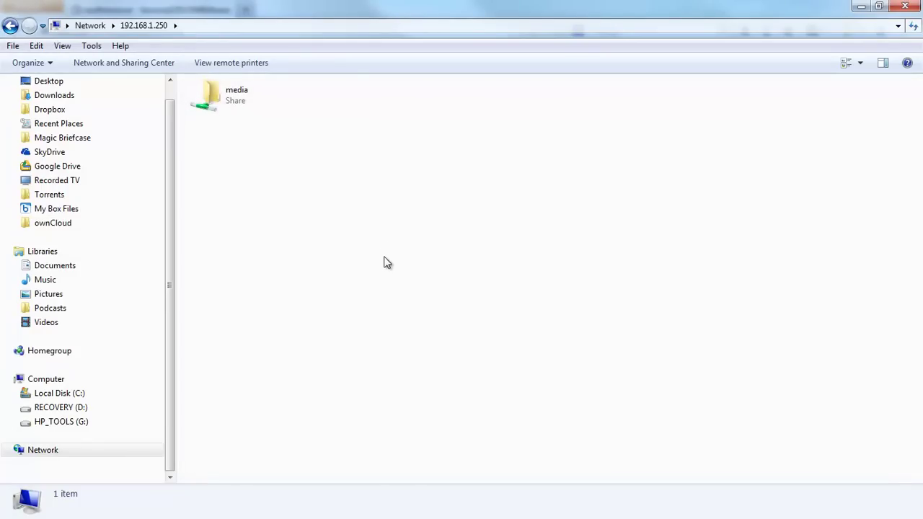
pyautogui.doubleClick(239, 101)
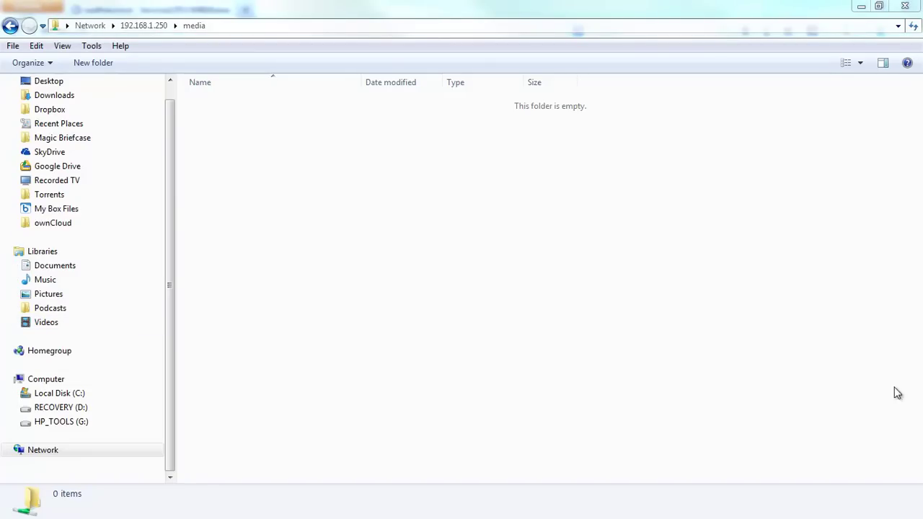
# Step: Paste the copied video file into the media share as a write test
pyautogui.rightClick(377, 249)
pyautogui.click(417, 378)
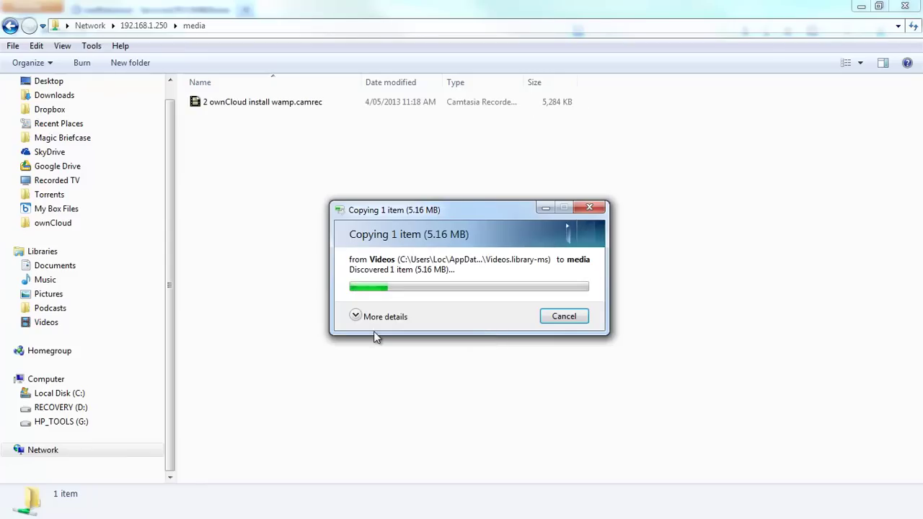
pyautogui.click(356, 316)
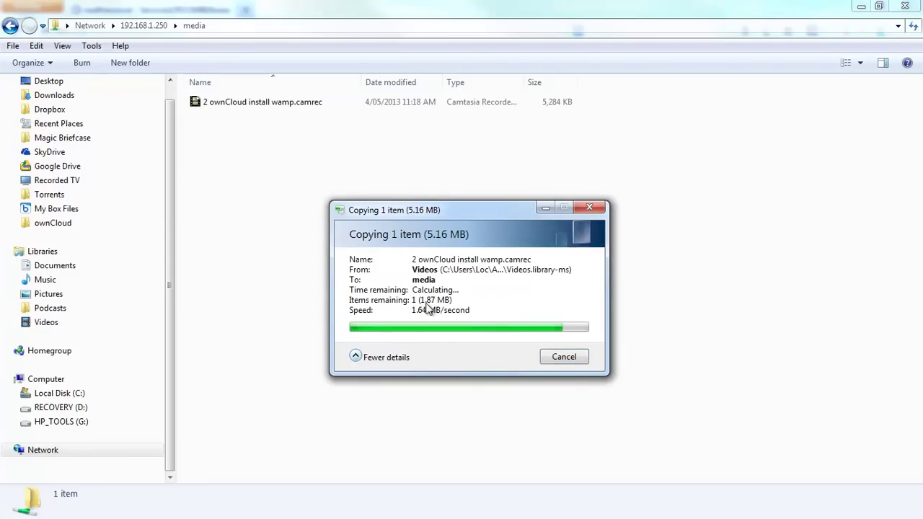
pyautogui.click(269, 185)
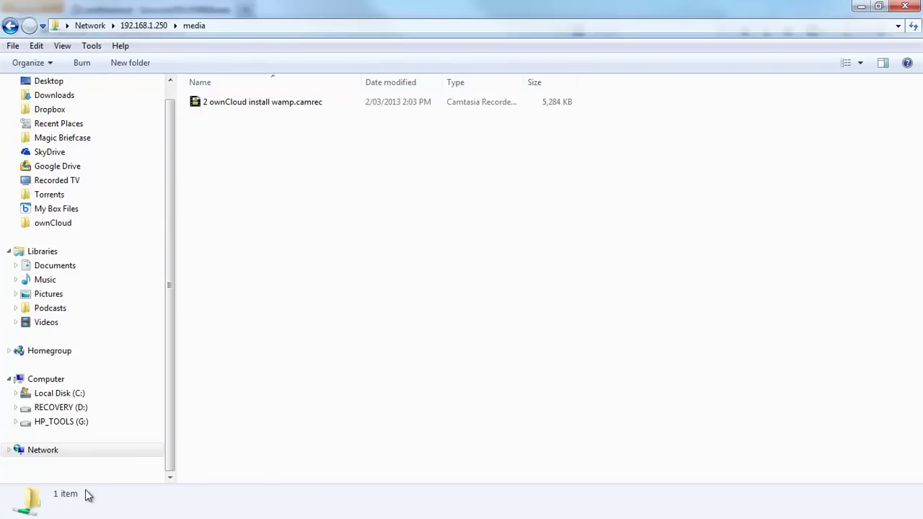
pyautogui.click(247, 32)
pyautogui.click(267, 153)
# Step: Delete the test file from the share again and minimize Explorer
pyautogui.rightClick(265, 102)
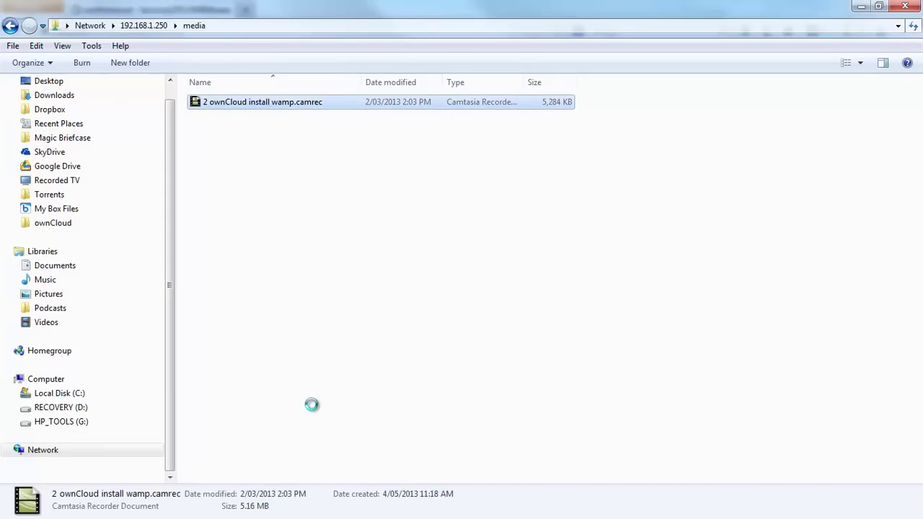
pyautogui.click(315, 378)
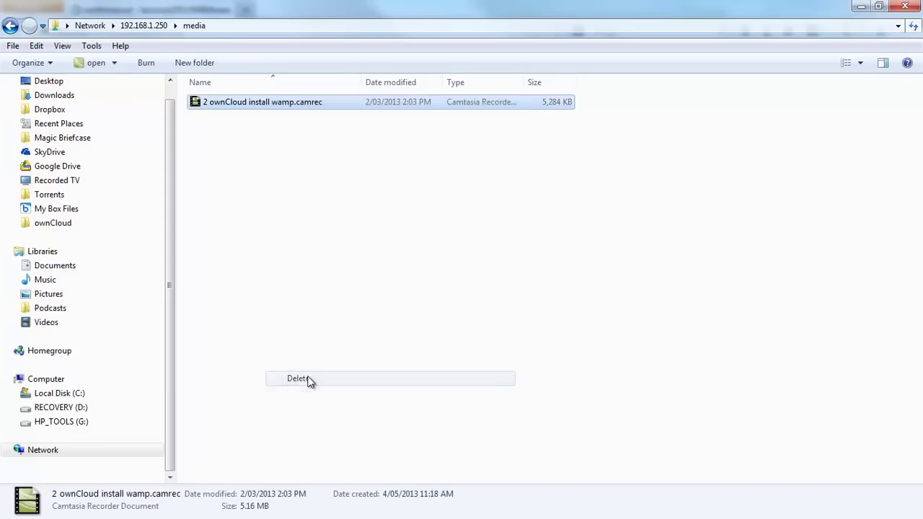
pyautogui.click(514, 323)
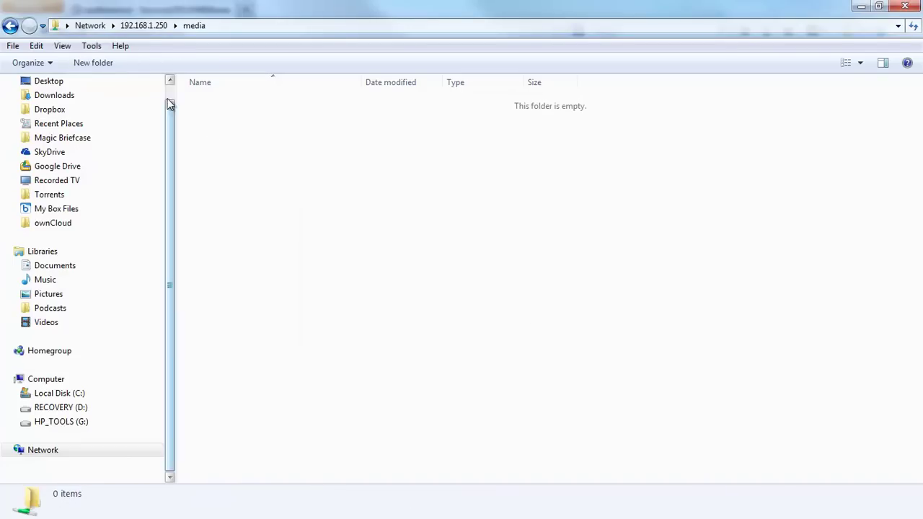
pyautogui.scroll(1, 171, 90)
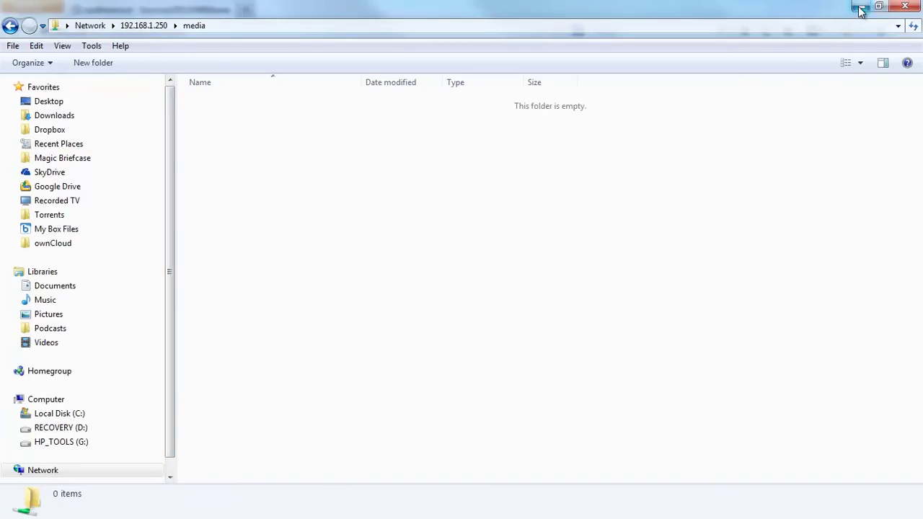
pyautogui.click(861, 6)
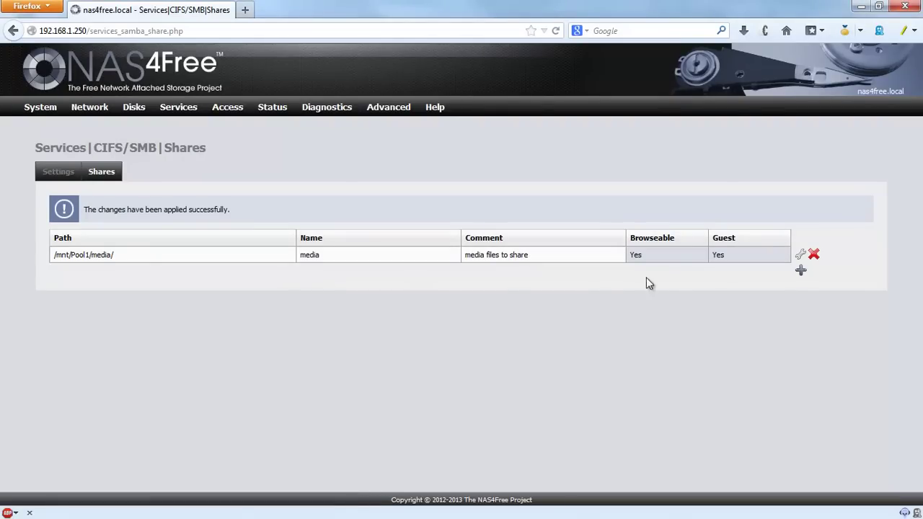
# Step: Start a new share and pick /mnt/Pool1/www/ in the folder browser, copying the path
pyautogui.click(800, 271)
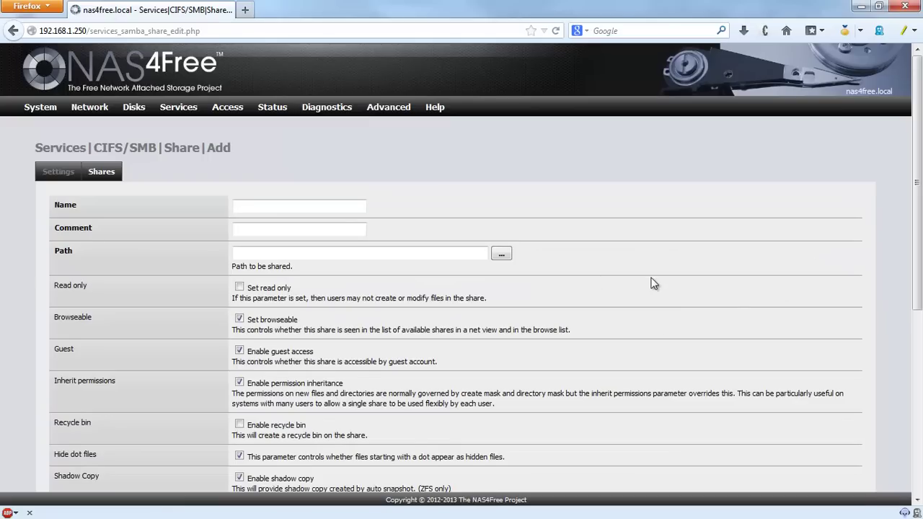
pyautogui.scroll(-5, 653, 282)
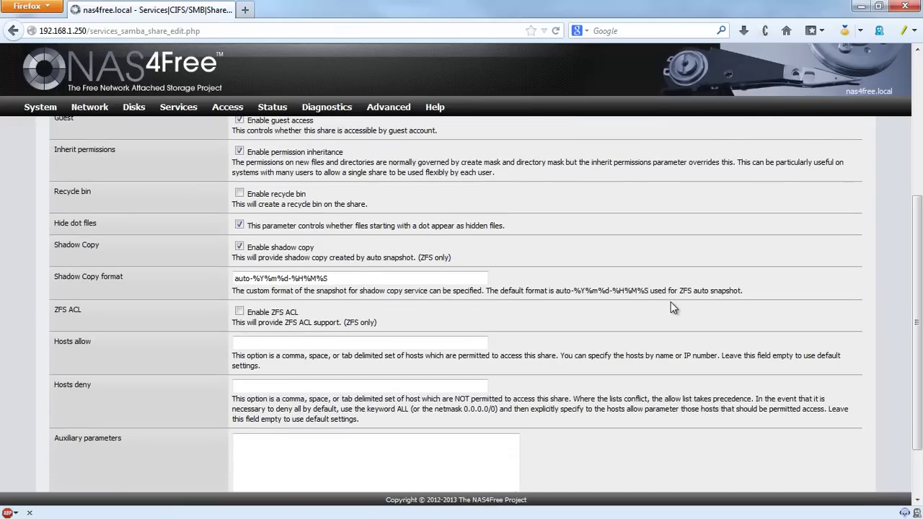
pyautogui.scroll(-2, 673, 308)
pyautogui.scroll(7, 676, 310)
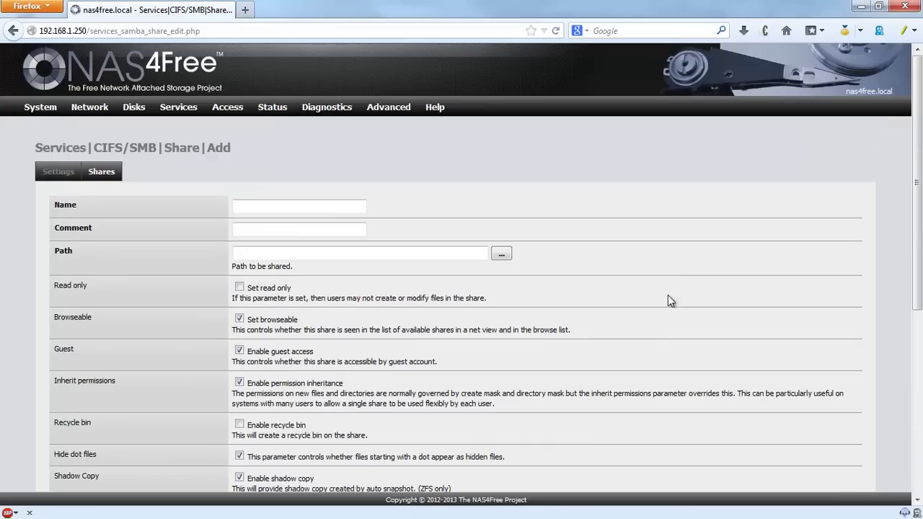
pyautogui.click(502, 254)
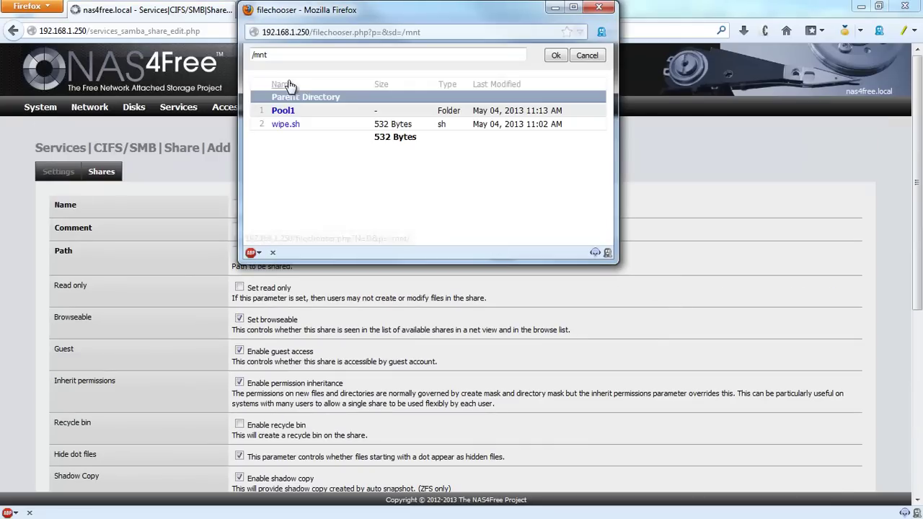
pyautogui.click(291, 113)
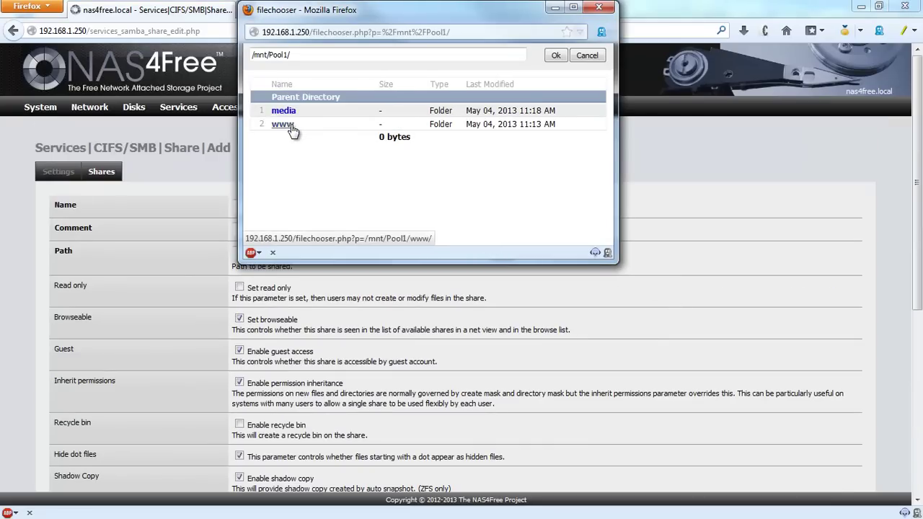
pyautogui.click(290, 125)
pyautogui.click(556, 55)
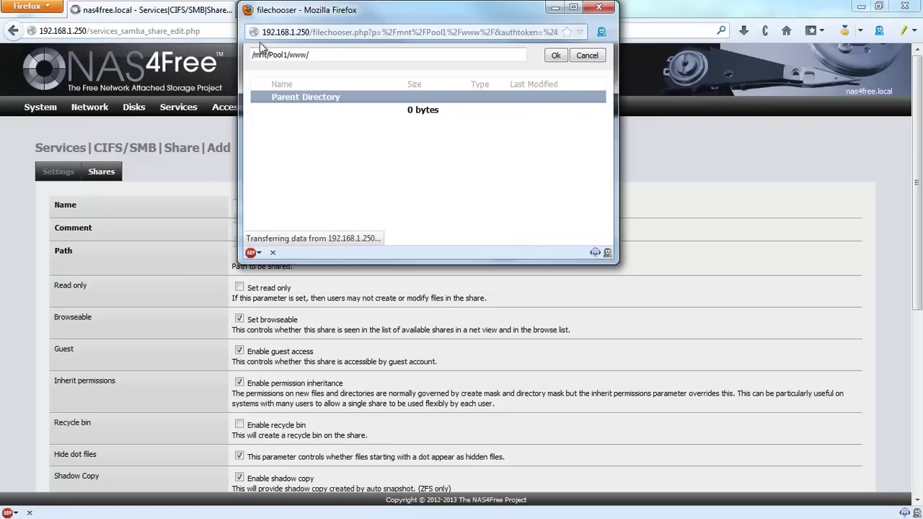
pyautogui.tripleClick(303, 56)
pyautogui.rightClick(303, 57)
pyautogui.click(337, 116)
pyautogui.click(599, 7)
# Step: Fill in Path /mnt/Pool1/www/, Name www and Comment 'owncloud files'
pyautogui.click(269, 254)
pyautogui.rightClick(271, 256)
pyautogui.click(312, 330)
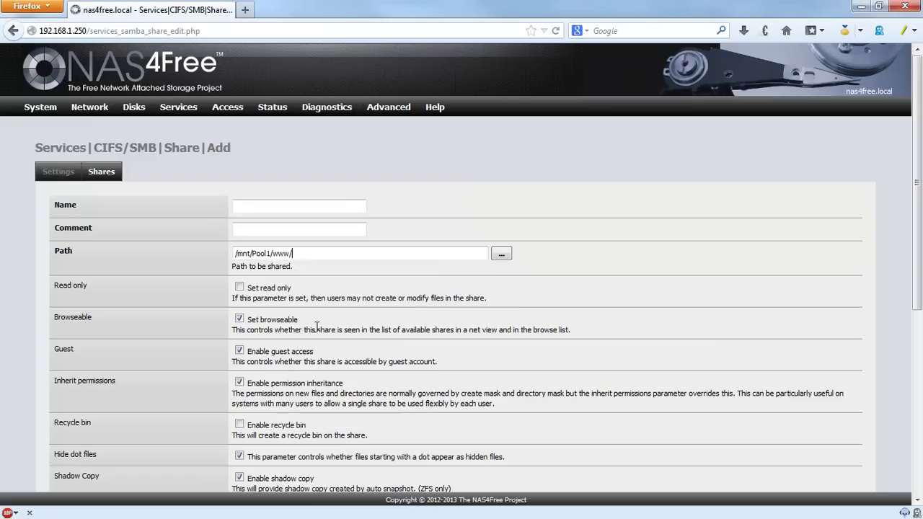
pyautogui.click(626, 242)
pyautogui.click(349, 208)
pyautogui.write('www')
pyautogui.click(360, 230)
pyautogui.write('ow')
pyautogui.press('Down')
pyautogui.press('Return')
# Step: Add the www share and apply the configuration changes
pyautogui.scroll(-5, 690, 268)
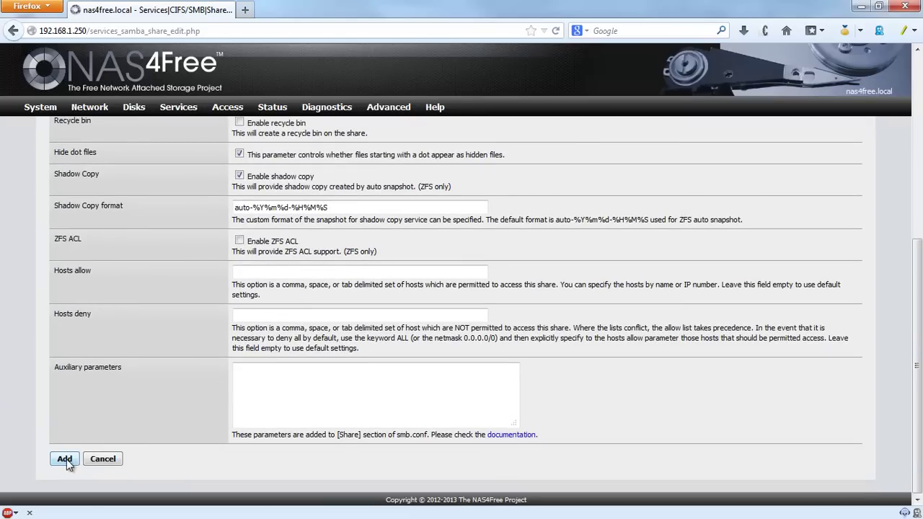
pyautogui.click(64, 459)
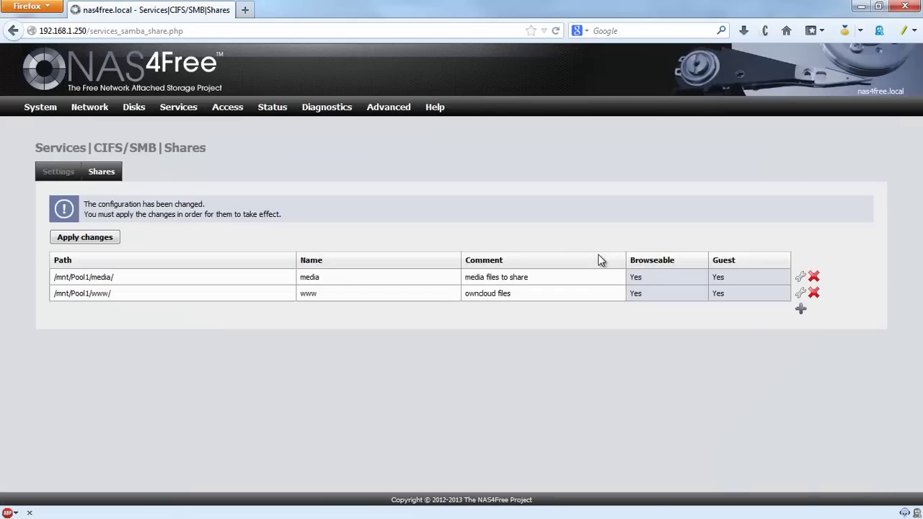
pyautogui.click(98, 239)
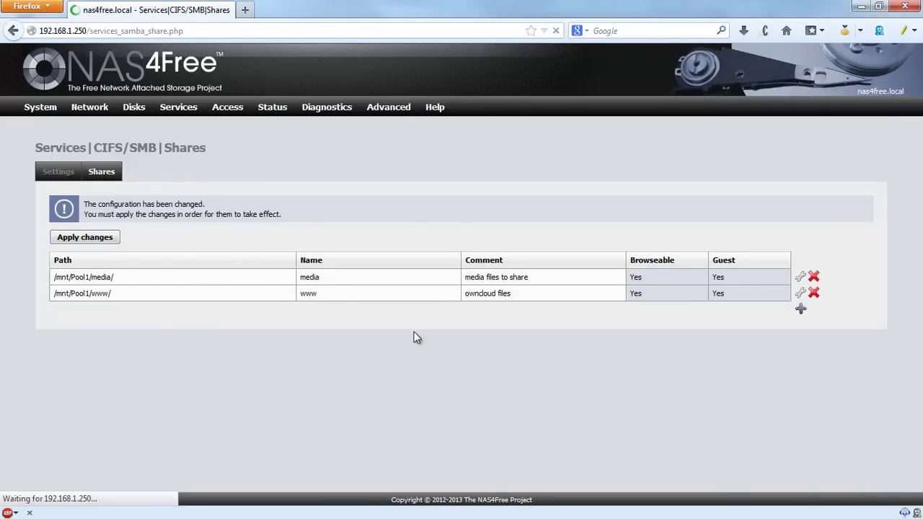
pyautogui.moveTo(53, 272); pyautogui.dragTo(119, 278)
# Step: Open the NAS www share, drag owncloud-5.0.5.tar.bz2 into it, then minimize Explorer
pyautogui.click(119, 273)
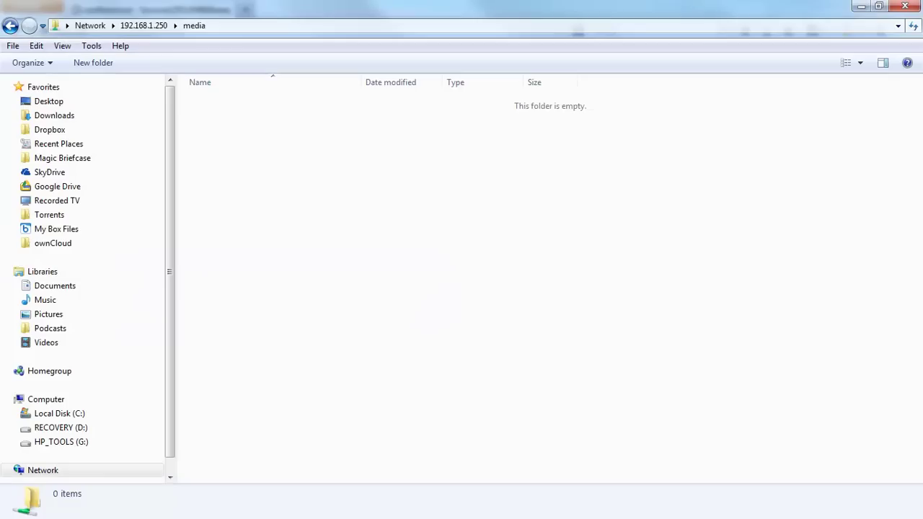
pyautogui.click(16, 27)
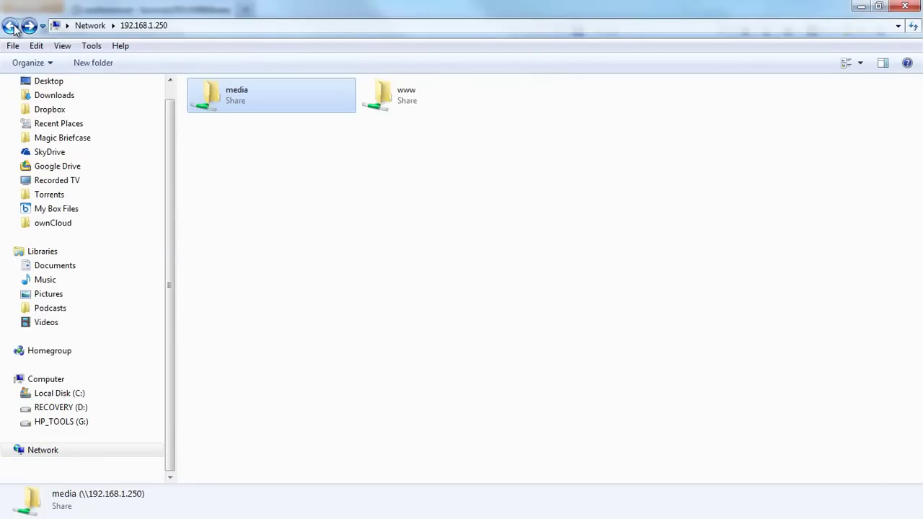
pyautogui.click(529, 177)
pyautogui.doubleClick(408, 114)
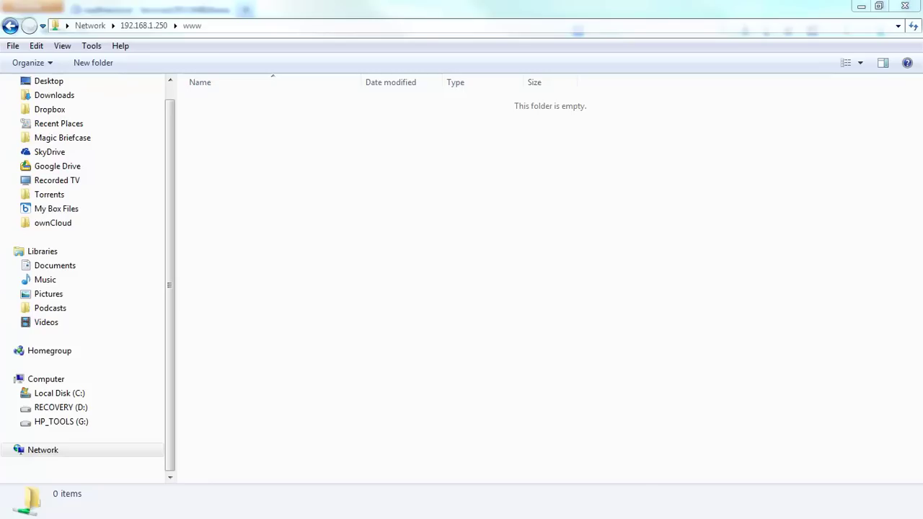
pyautogui.moveTo(922, 404); pyautogui.dragTo(256, 217)
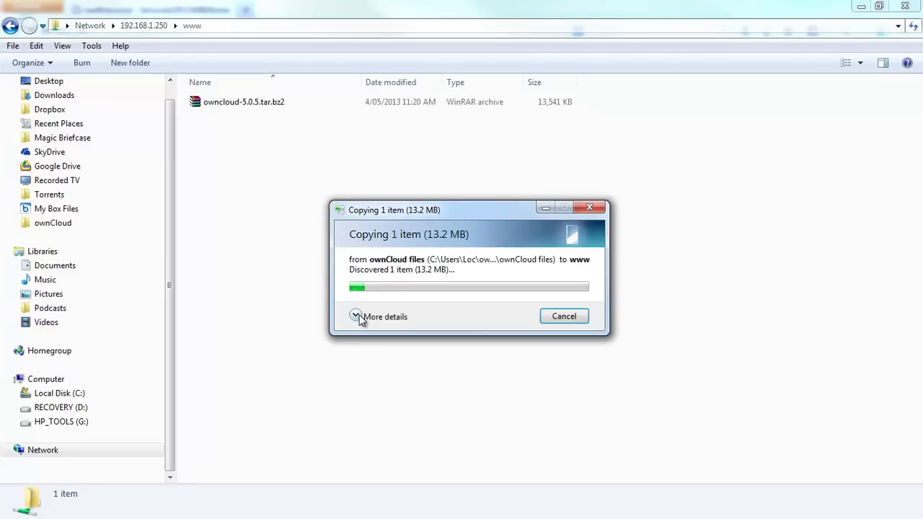
pyautogui.click(358, 377)
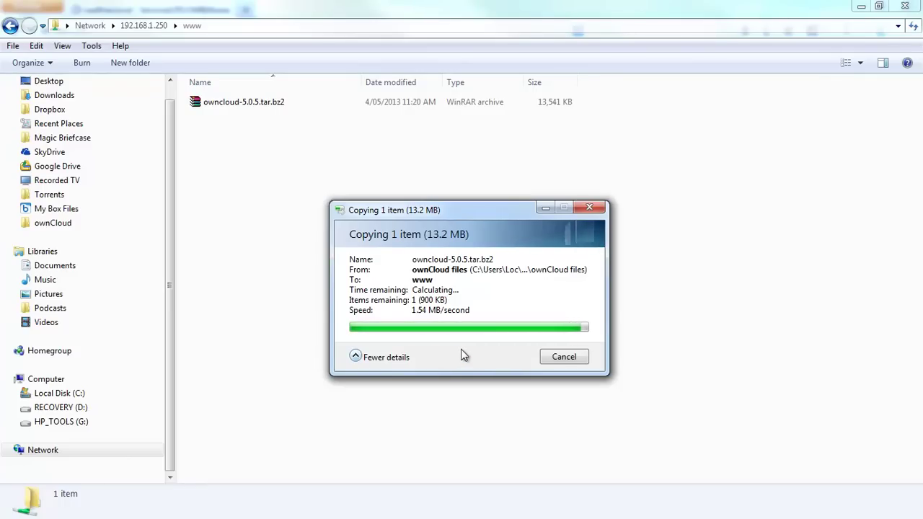
pyautogui.click(860, 7)
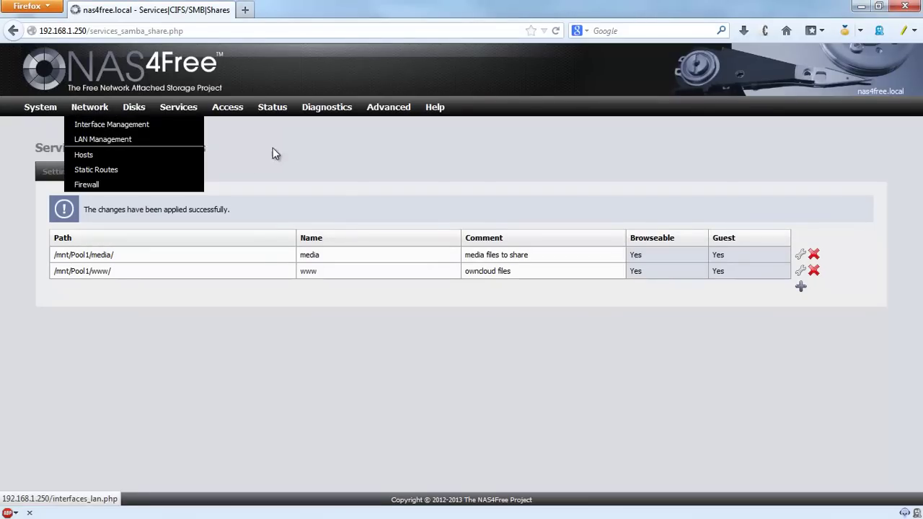
# Step: Enable SSH on port 22 with root login and password authentication, then save and restart
pyautogui.moveTo(182, 114)
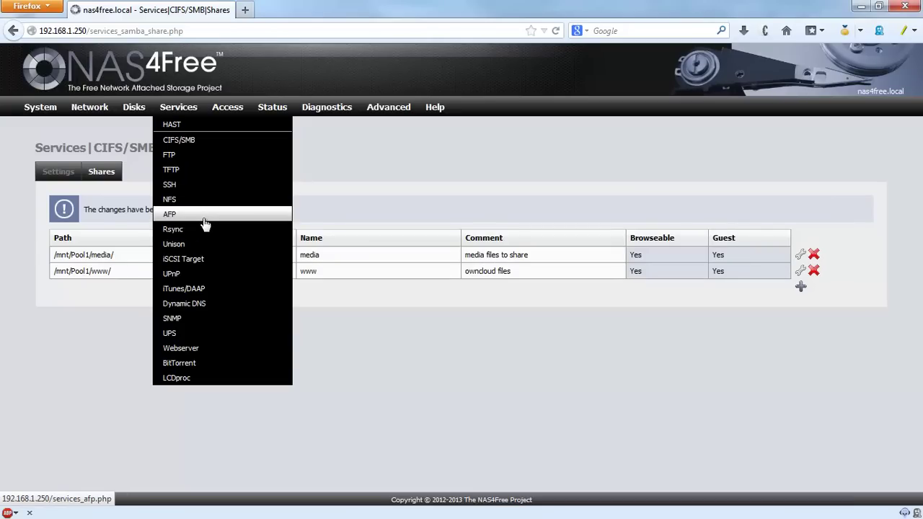
pyautogui.click(172, 184)
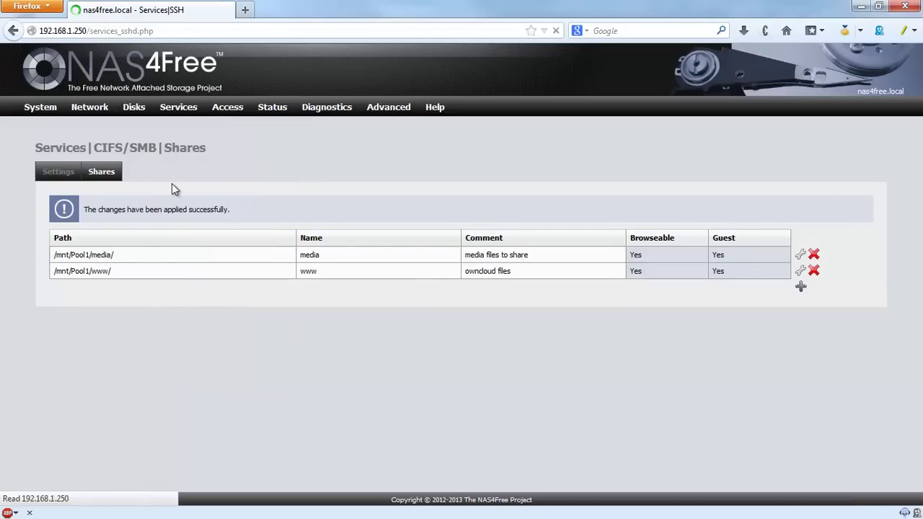
pyautogui.click(826, 185)
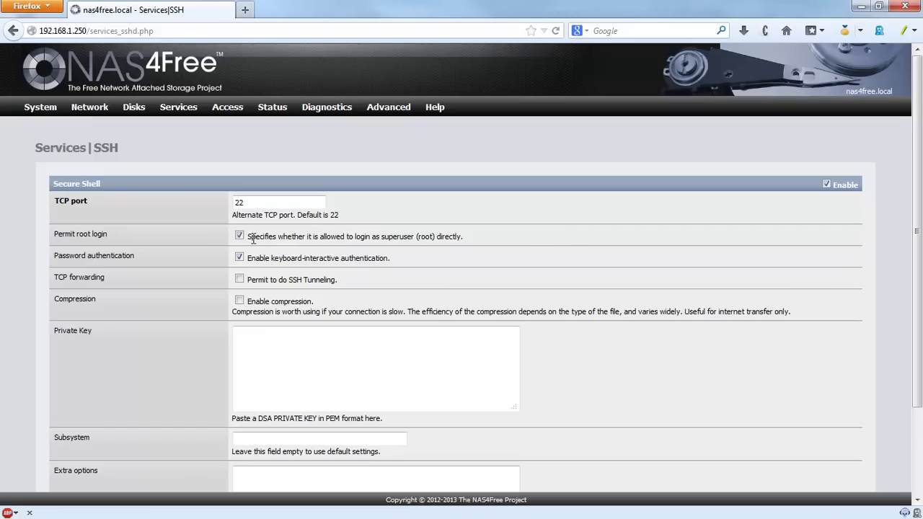
pyautogui.moveTo(249, 237); pyautogui.dragTo(441, 243)
pyautogui.click(487, 244)
pyautogui.scroll(-1, 493, 245)
pyautogui.scroll(-3, 495, 250)
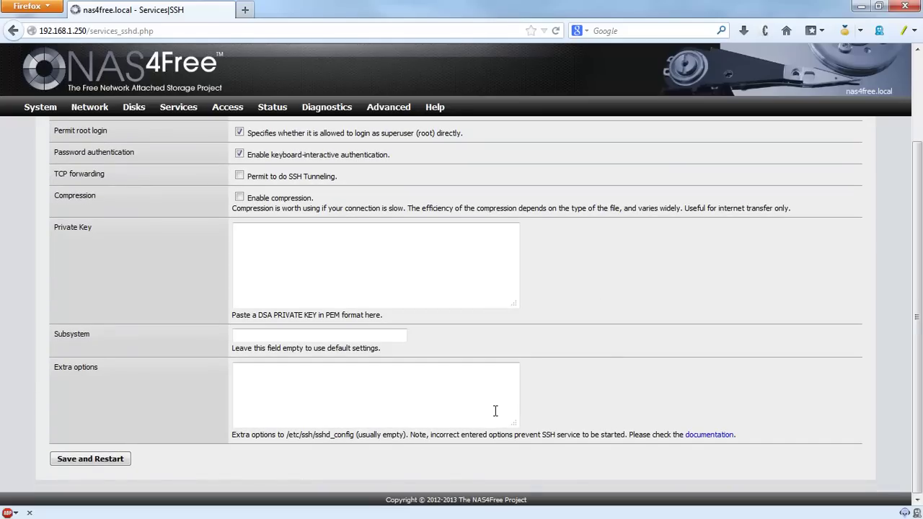
pyautogui.click(84, 460)
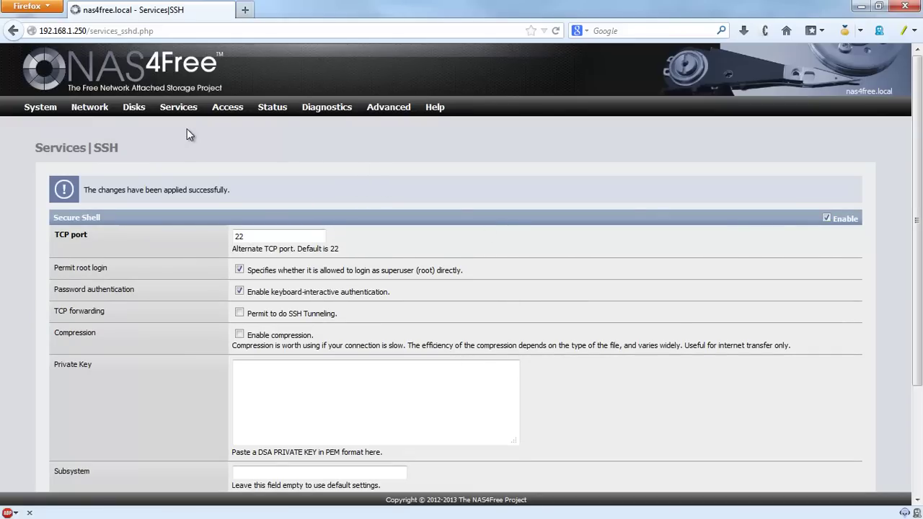
pyautogui.moveTo(180, 113)
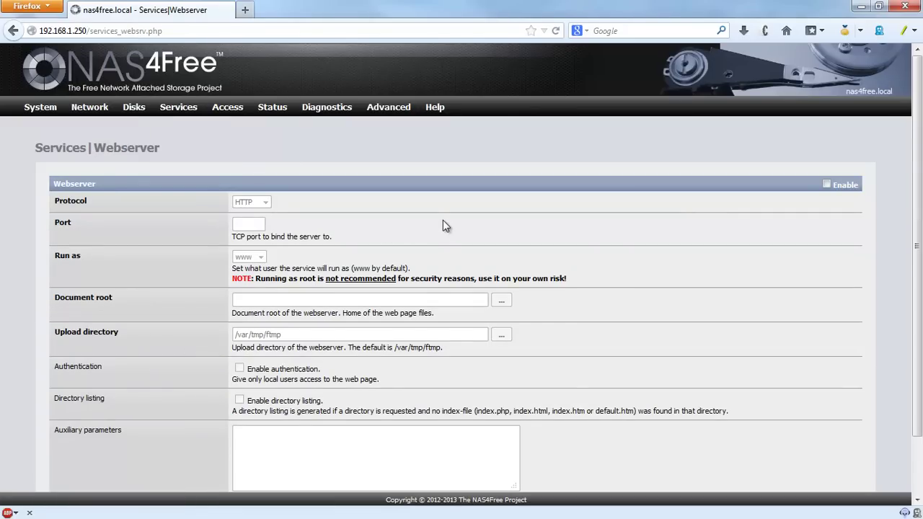
# Step: Enable the webserver, keeping HTTP as the protocol, and enter port 8080
pyautogui.scroll(-2, 446, 217)
pyautogui.scroll(2, 76, 204)
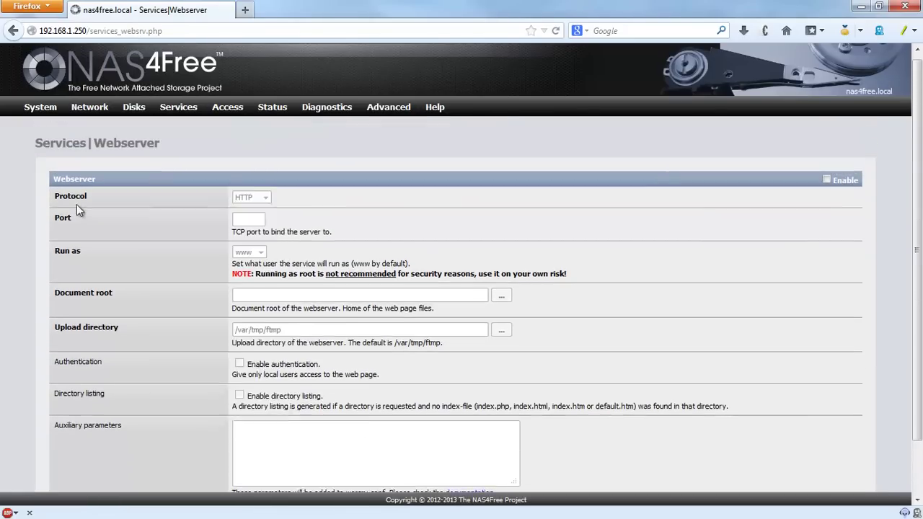
pyautogui.click(826, 185)
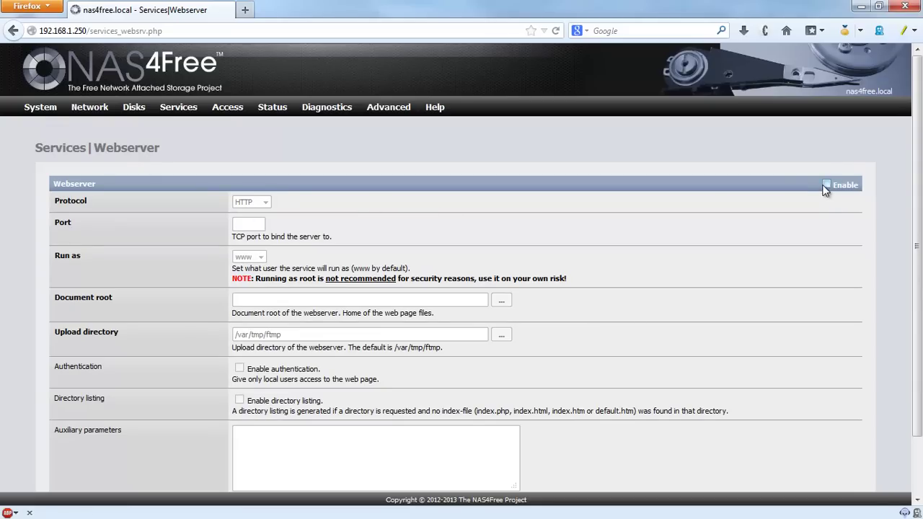
pyautogui.click(266, 203)
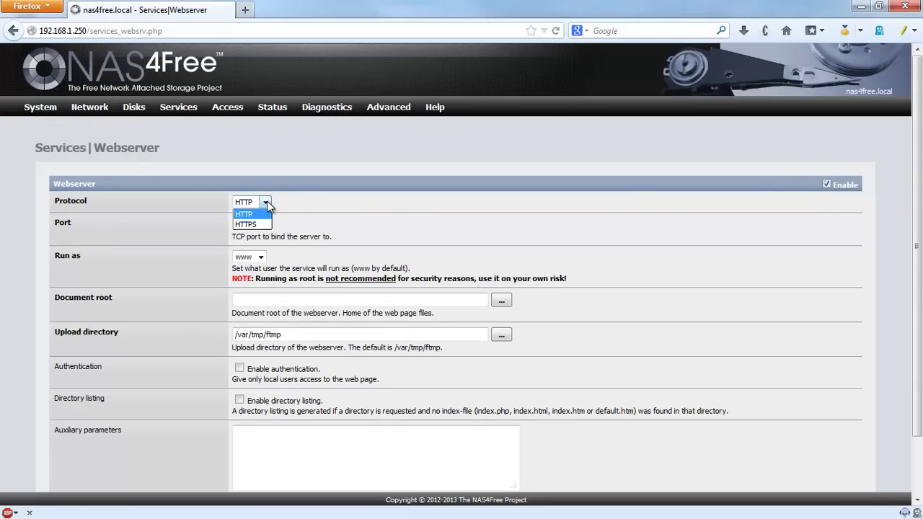
pyautogui.click(266, 202)
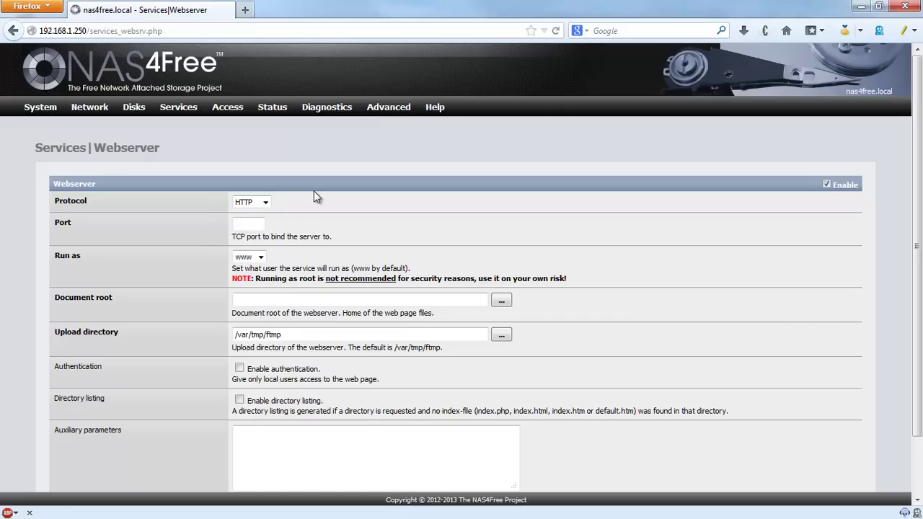
pyautogui.click(262, 223)
pyautogui.write('8080')
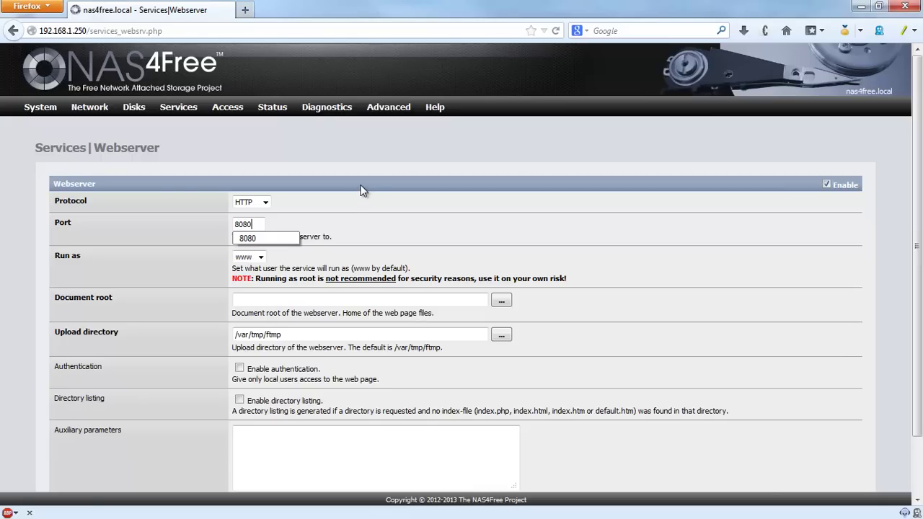
pyautogui.click(357, 186)
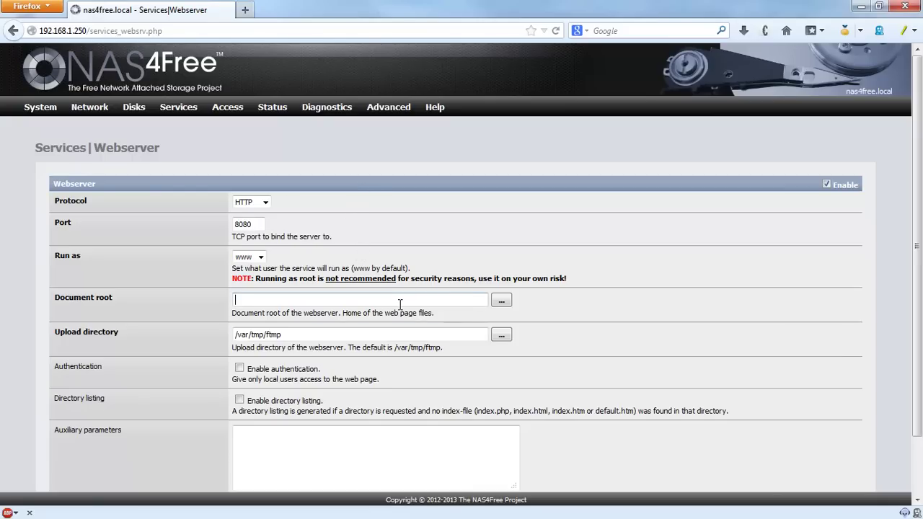
# Step: Select /mnt/Pool1/www/ in the folder picker and copy that path for the Document root field
pyautogui.click(502, 306)
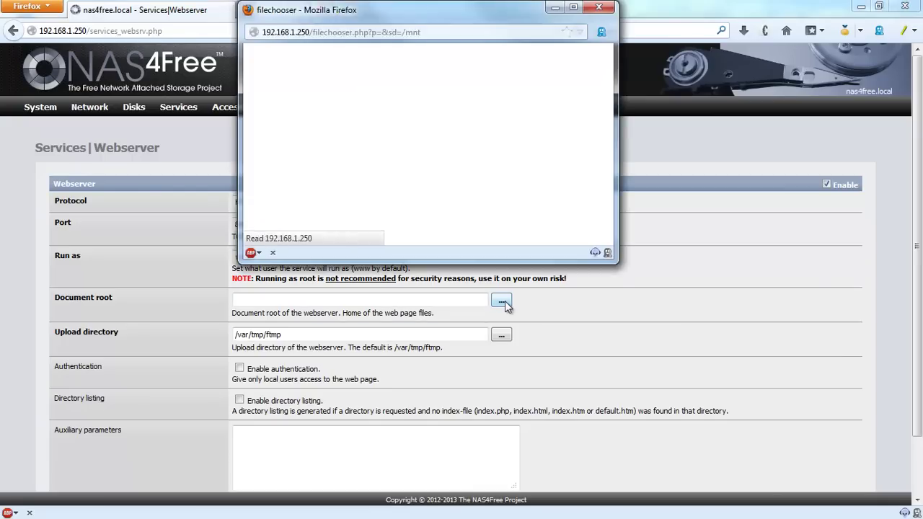
pyautogui.click(282, 111)
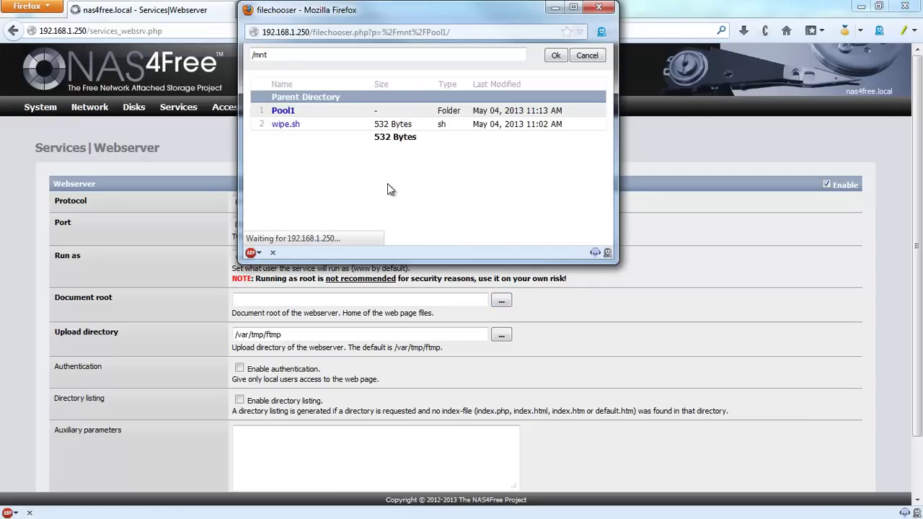
pyautogui.click(285, 125)
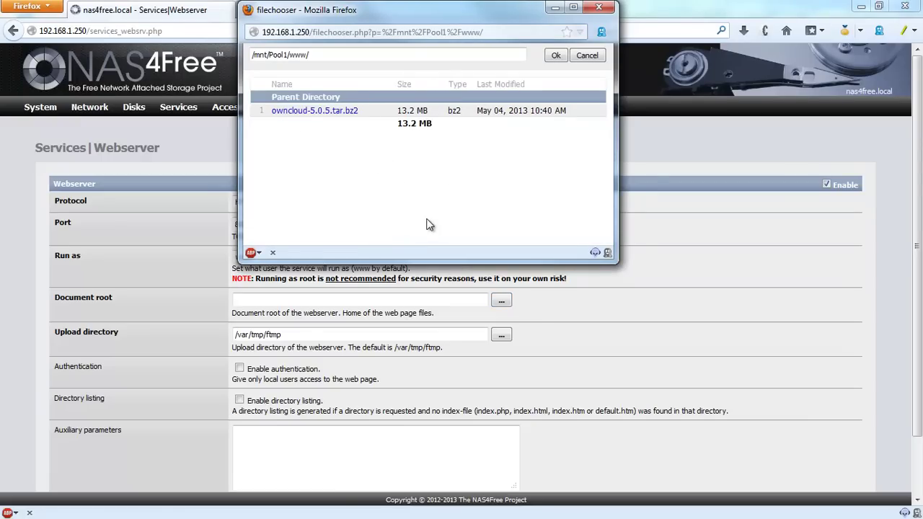
pyautogui.click(556, 57)
pyautogui.moveTo(320, 55); pyautogui.dragTo(253, 54)
pyautogui.rightClick(297, 61)
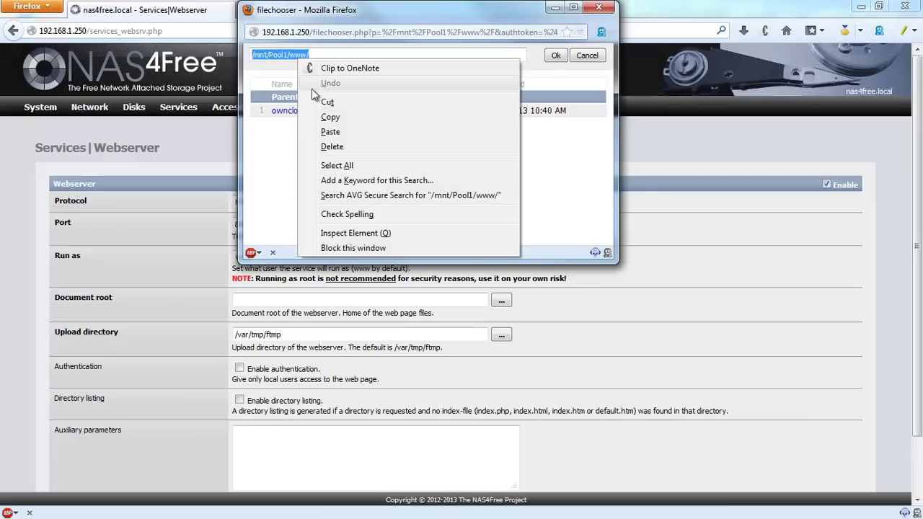
pyautogui.click(337, 118)
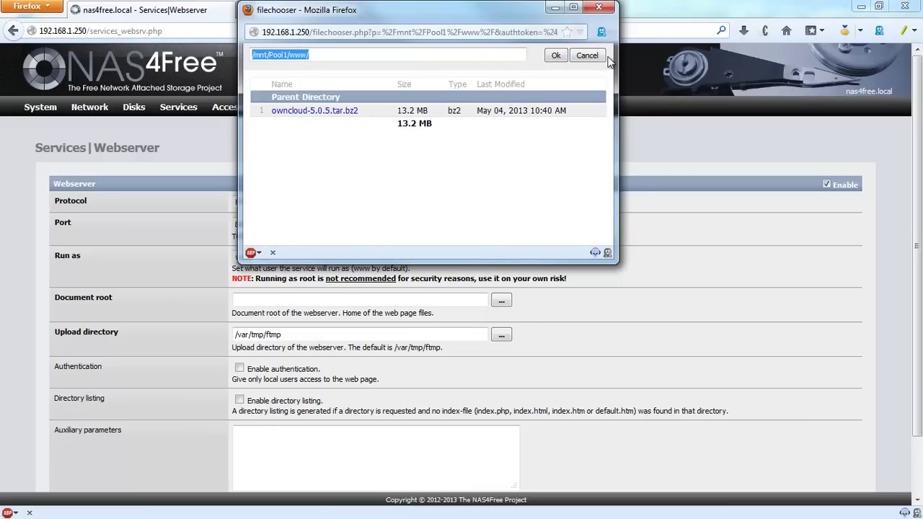
pyautogui.click(603, 59)
pyautogui.click(259, 300)
pyautogui.rightClick(261, 302)
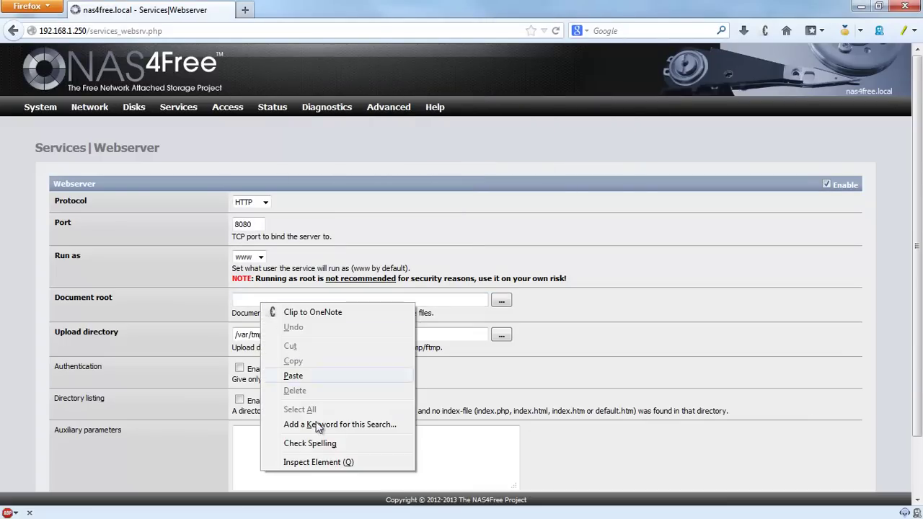
# Step: Paste /mnt/Pool1/www/ as Document root and set Upload directory to /mnt/Pool1/www/tmp
pyautogui.click(295, 376)
pyautogui.click(311, 336)
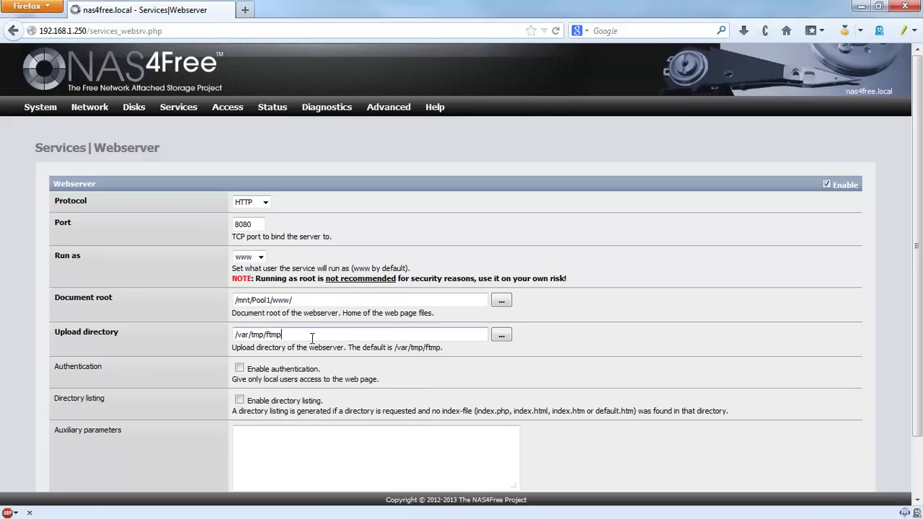
pyautogui.moveTo(311, 336); pyautogui.dragTo(231, 335)
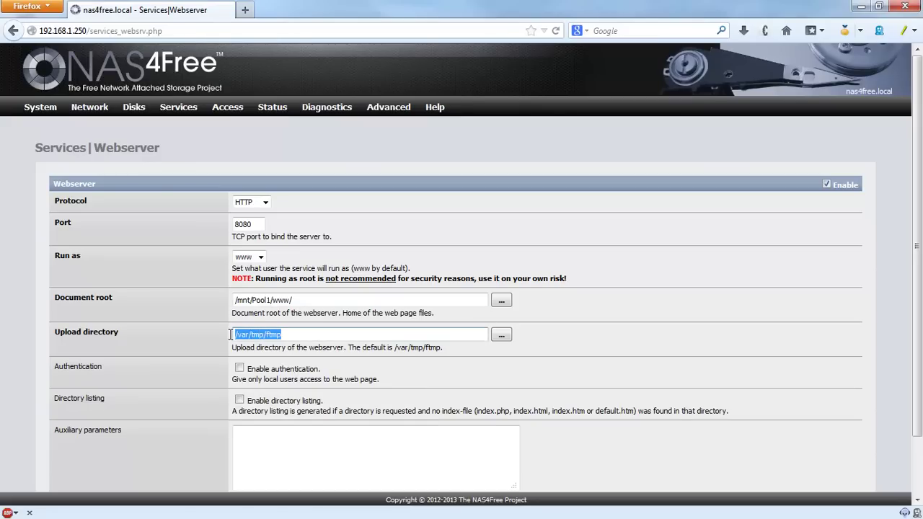
pyautogui.click(293, 335)
pyautogui.moveTo(296, 336); pyautogui.dragTo(232, 334)
pyautogui.click(309, 339)
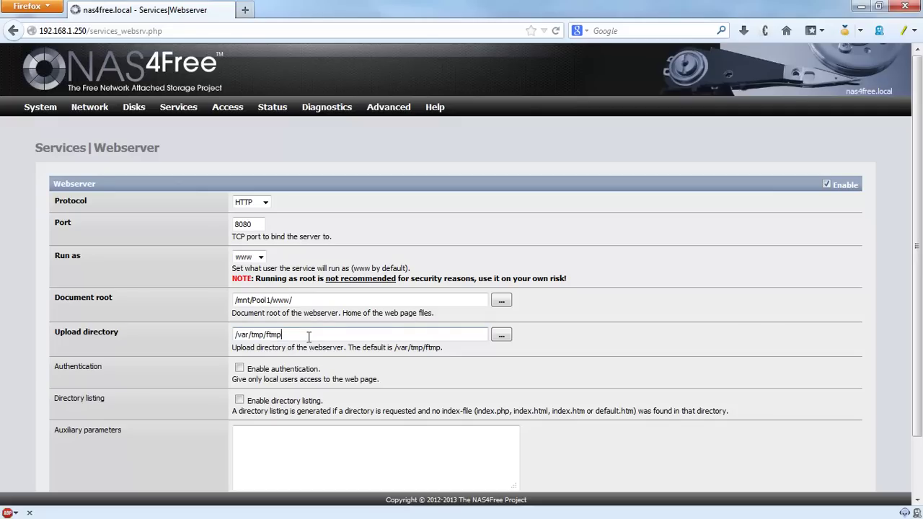
pyautogui.moveTo(309, 336); pyautogui.dragTo(208, 344)
pyautogui.click(317, 334)
pyautogui.moveTo(299, 300); pyautogui.dragTo(224, 306)
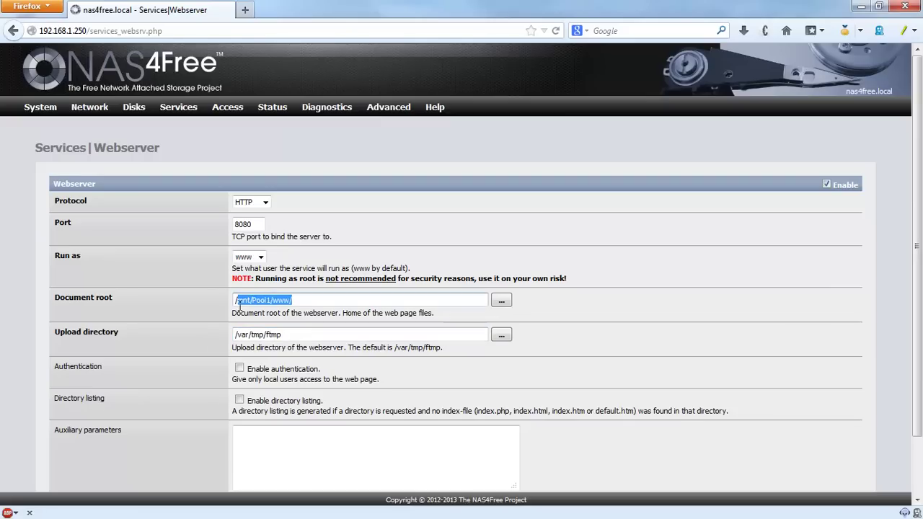
pyautogui.hotkey('ctrl', 'c')
pyautogui.moveTo(310, 337); pyautogui.dragTo(215, 340)
pyautogui.hotkey('ctrl', 'v')
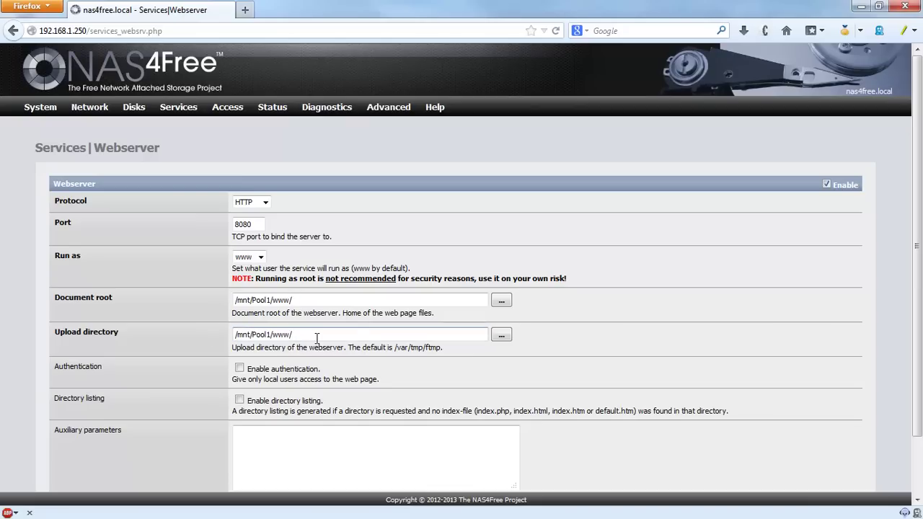
pyautogui.write('tmp/')
# Step: Save and restart the webserver and check the success message
pyautogui.scroll(-2, 681, 282)
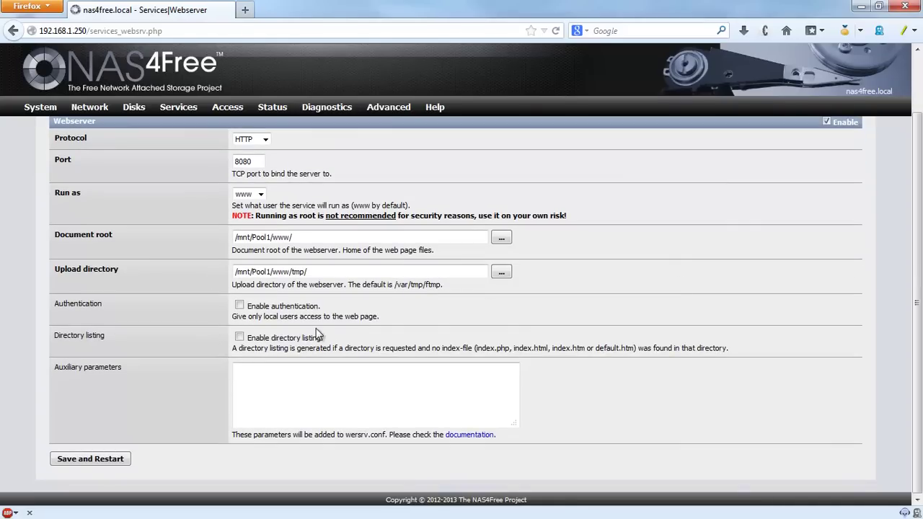
pyautogui.click(99, 464)
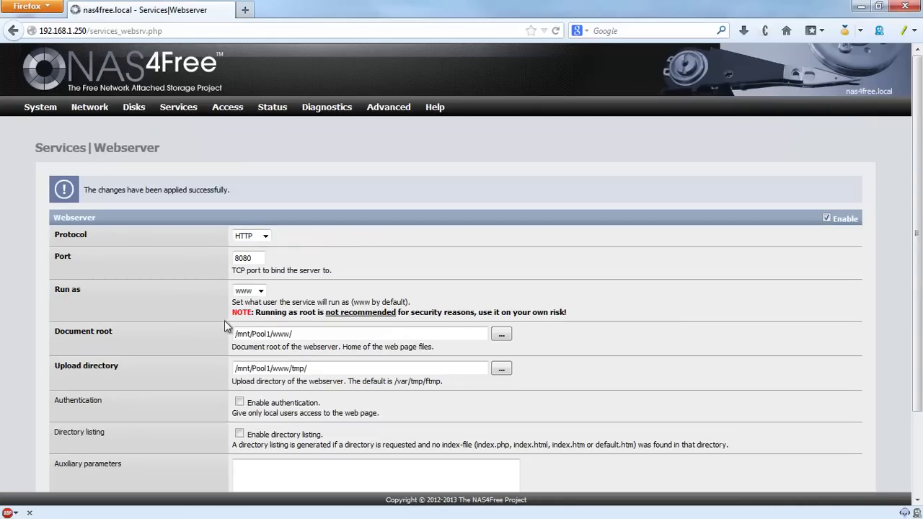
pyautogui.moveTo(85, 189); pyautogui.dragTo(261, 186)
pyautogui.click(262, 186)
# Step: Go to Access > Users and Groups and show the Groups list
pyautogui.moveTo(185, 108)
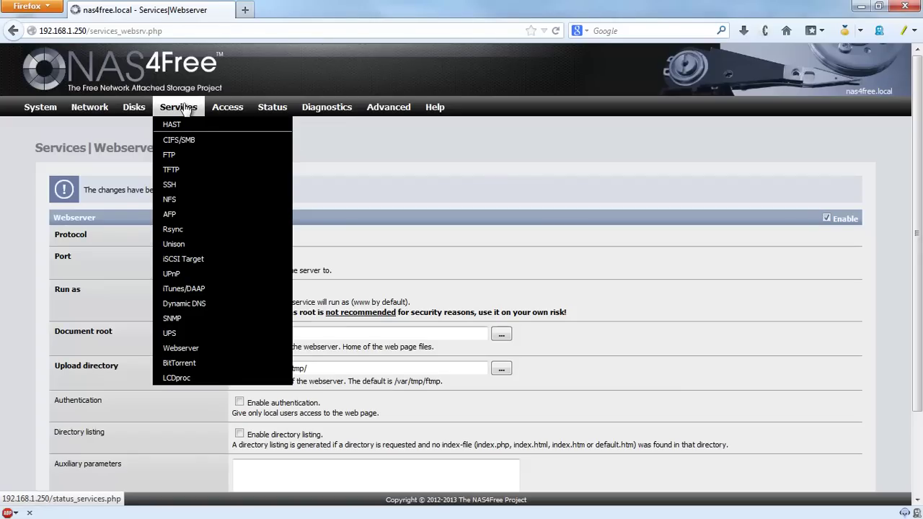
pyautogui.moveTo(240, 112)
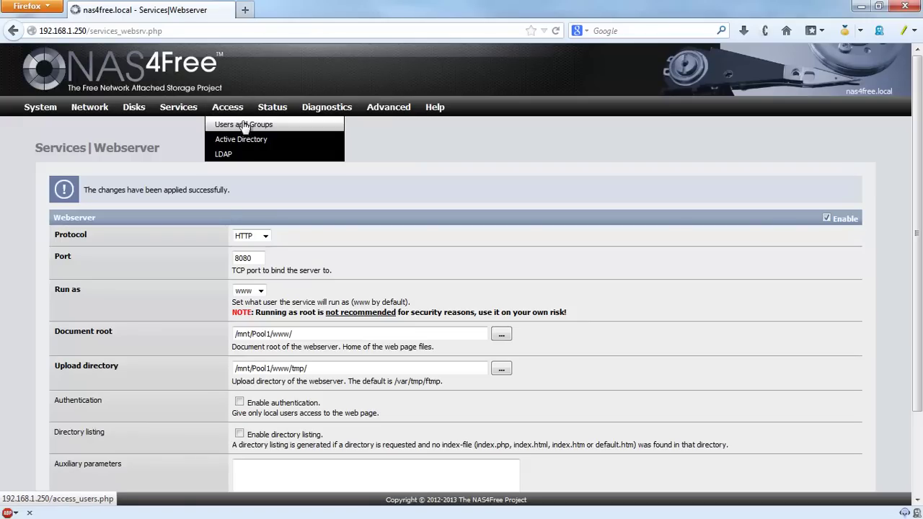
pyautogui.click(246, 124)
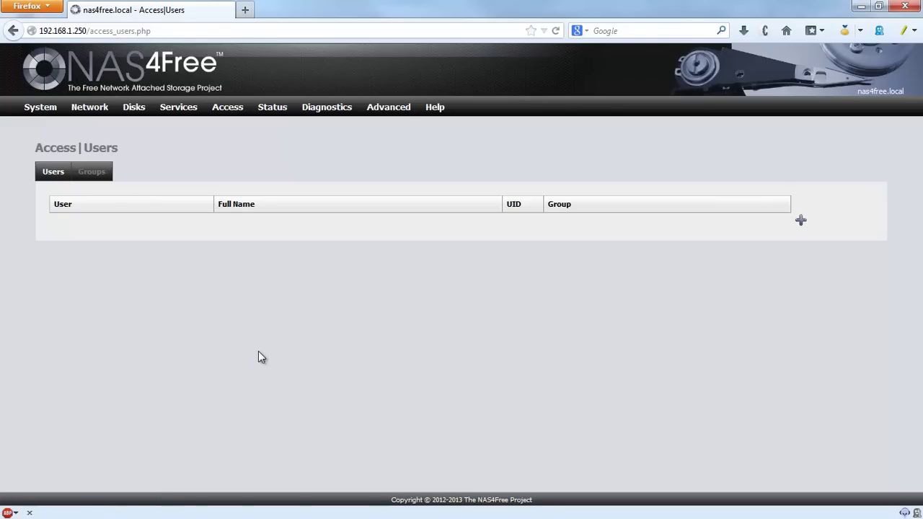
pyautogui.click(92, 177)
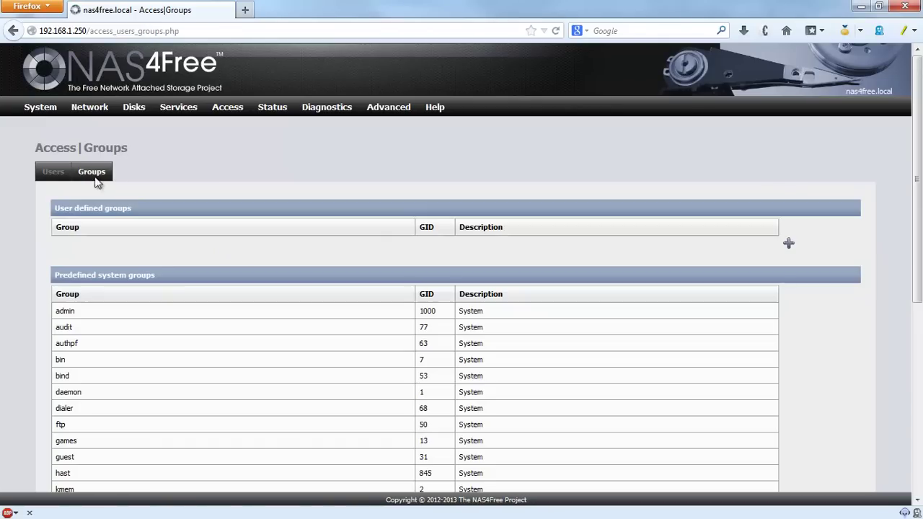
# Step: Scroll through the predefined system groups to locate the www group with GID 80
pyautogui.scroll(-2, 432, 324)
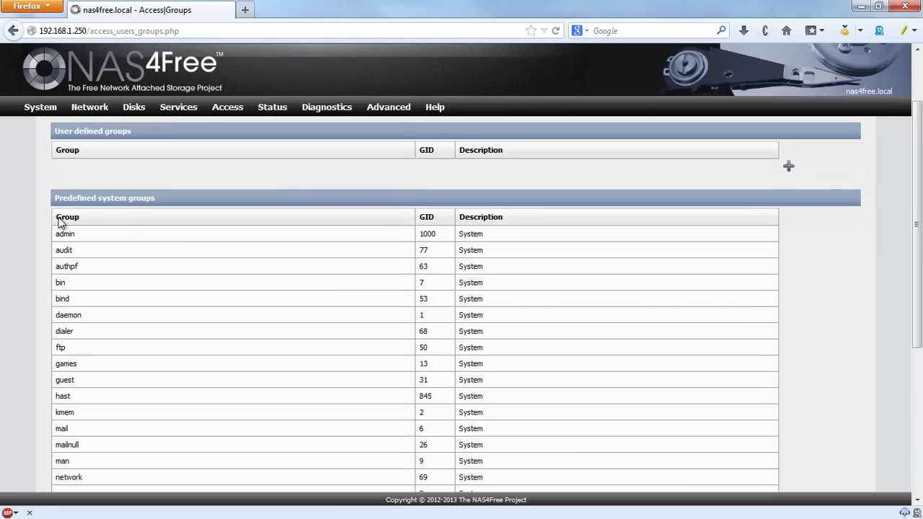
pyautogui.scroll(-6, 75, 306)
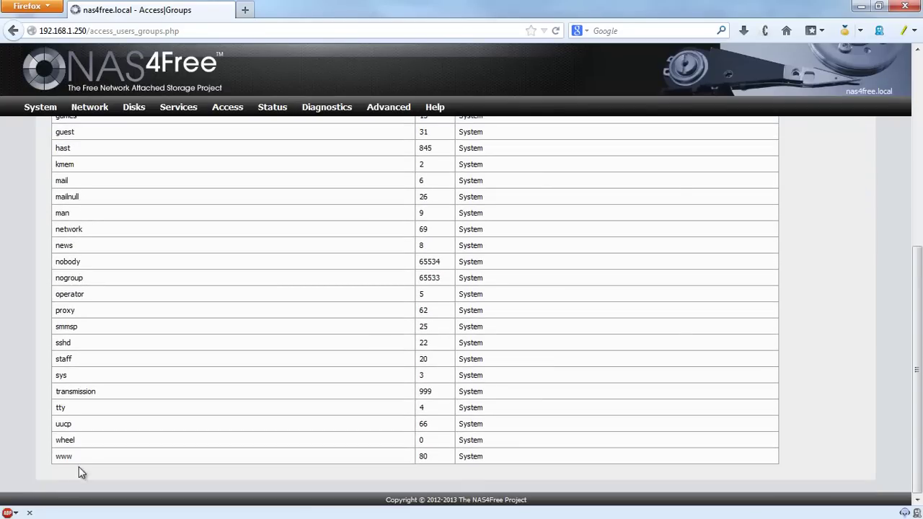
pyautogui.click(162, 460)
pyautogui.moveTo(74, 458); pyautogui.dragTo(42, 457)
pyautogui.click(93, 461)
pyautogui.scroll(5, 88, 457)
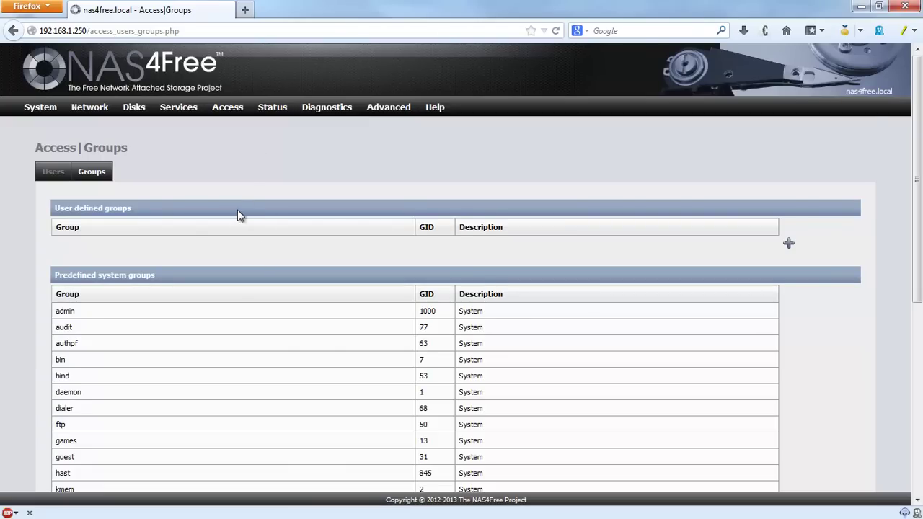
pyautogui.scroll(-5, 237, 215)
pyautogui.moveTo(79, 457); pyautogui.dragTo(56, 456)
pyautogui.click(100, 456)
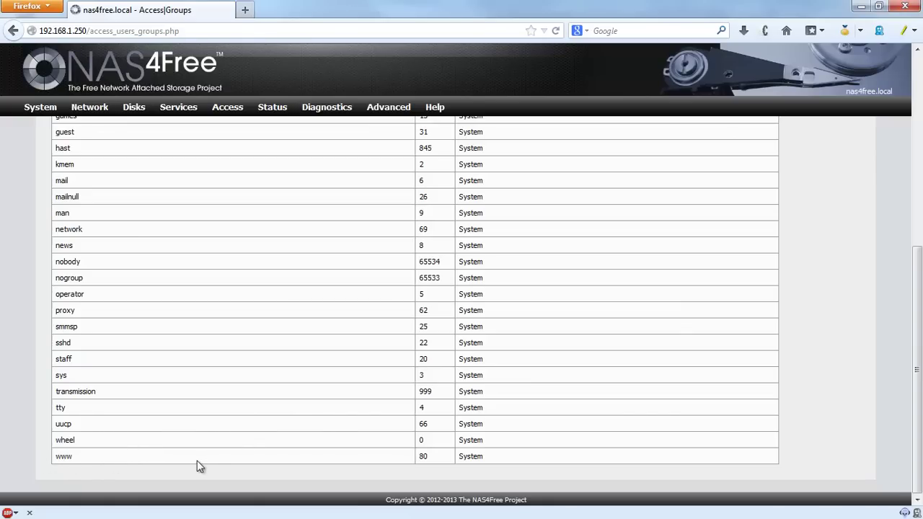
pyautogui.doubleClick(75, 457)
pyautogui.click(144, 451)
pyautogui.scroll(5, 194, 413)
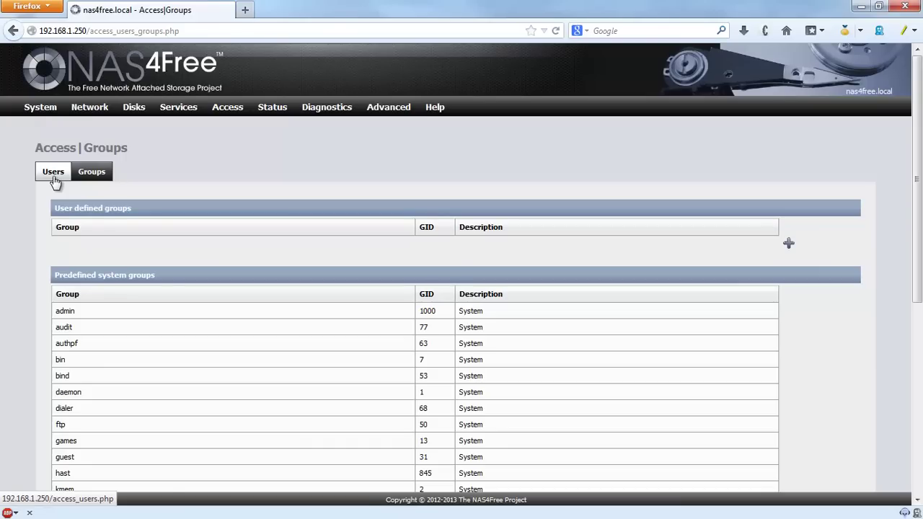
pyautogui.click(59, 184)
# Step: Open the empty Add User form, defaulting to user ID 1000, nologin shell and group guest
pyautogui.click(799, 220)
pyautogui.click(314, 212)
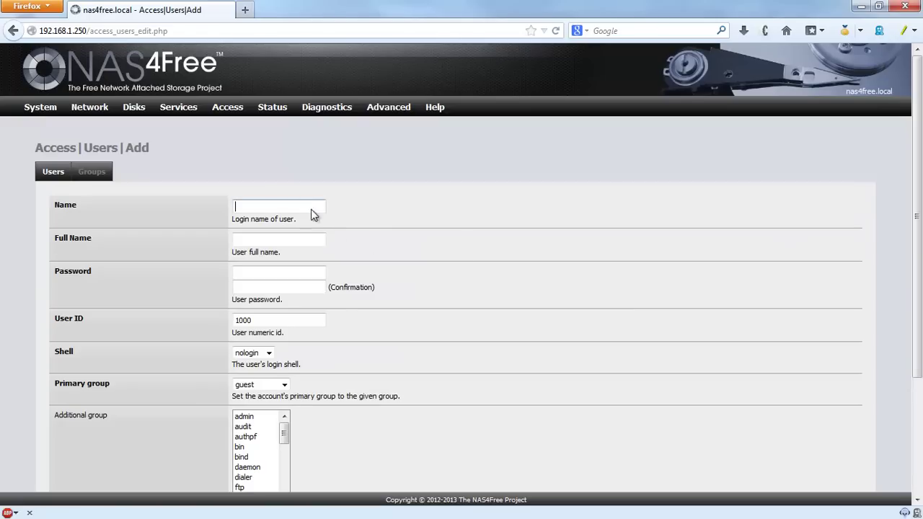
pyautogui.scroll(-4, 398, 245)
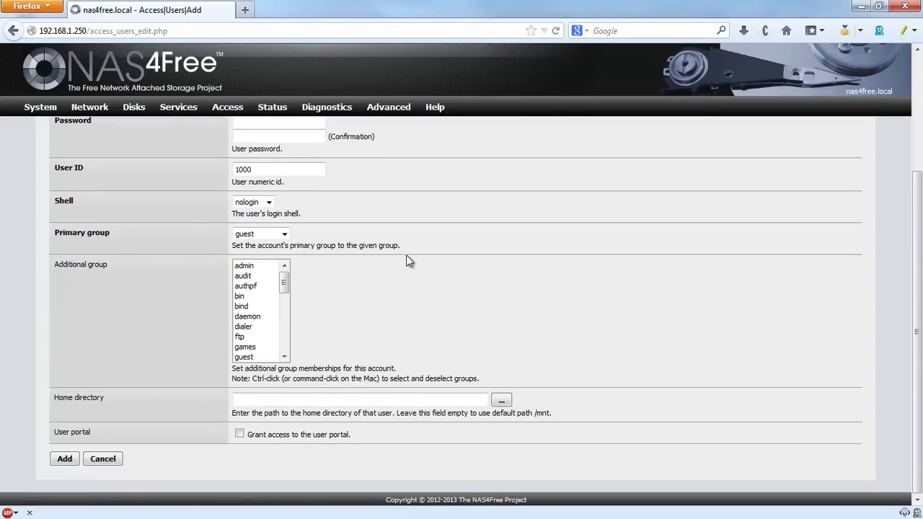
pyautogui.scroll(4, 407, 260)
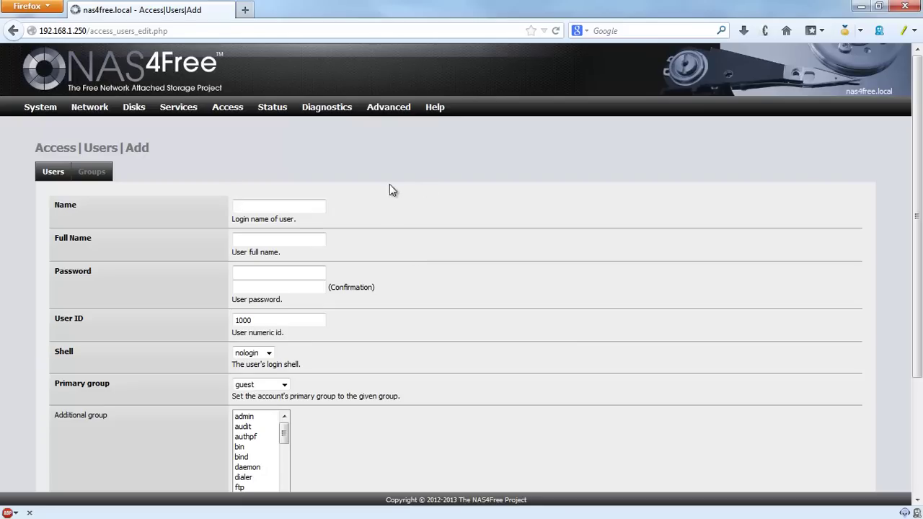
pyautogui.scroll(-3, 382, 296)
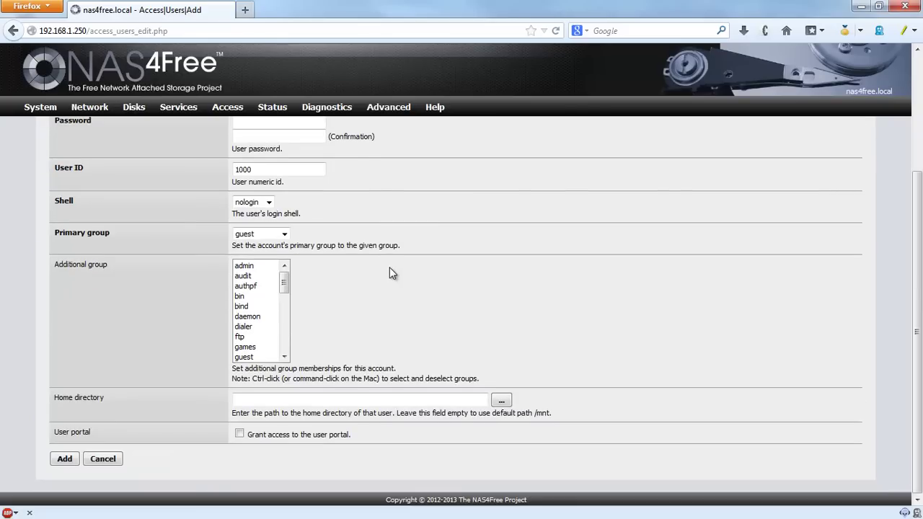
pyautogui.scroll(3, 392, 277)
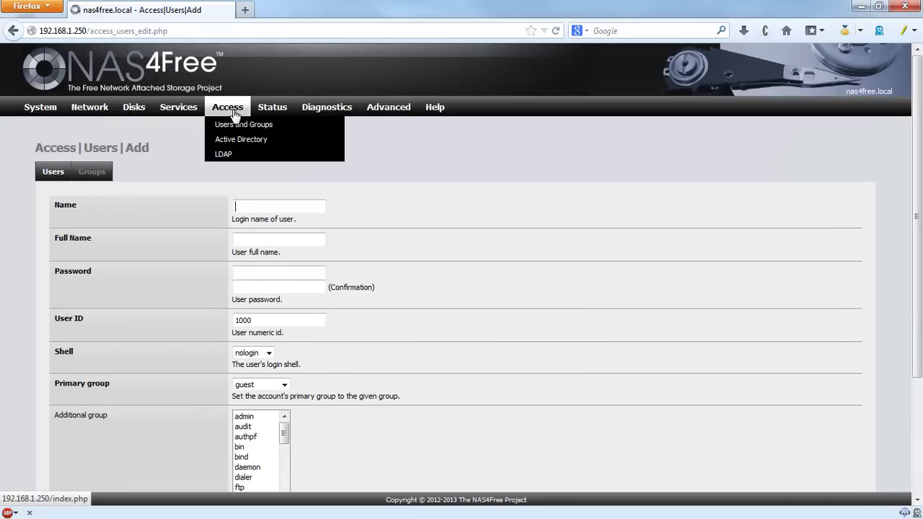
pyautogui.moveTo(228, 108)
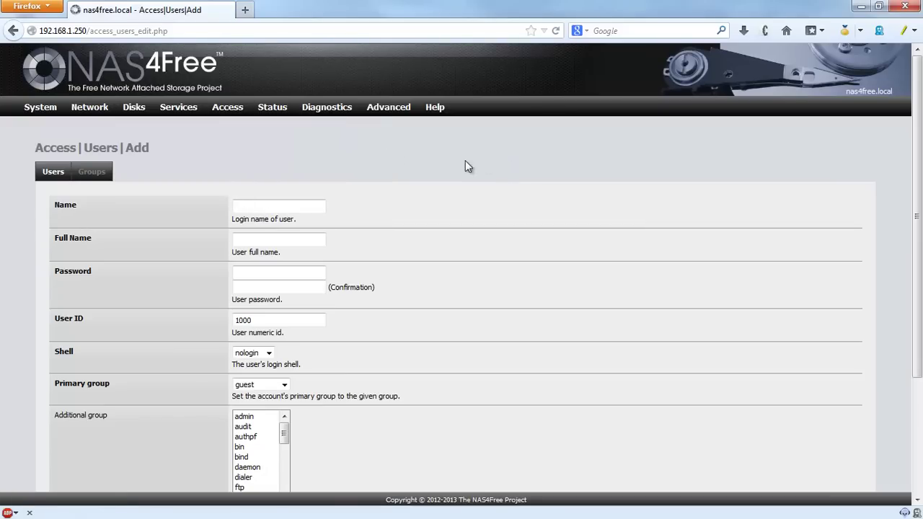
# Step: Show System information and review memory usage and Pool1 disk usage (0% of 224GB, 13.6M used)
pyautogui.click(275, 111)
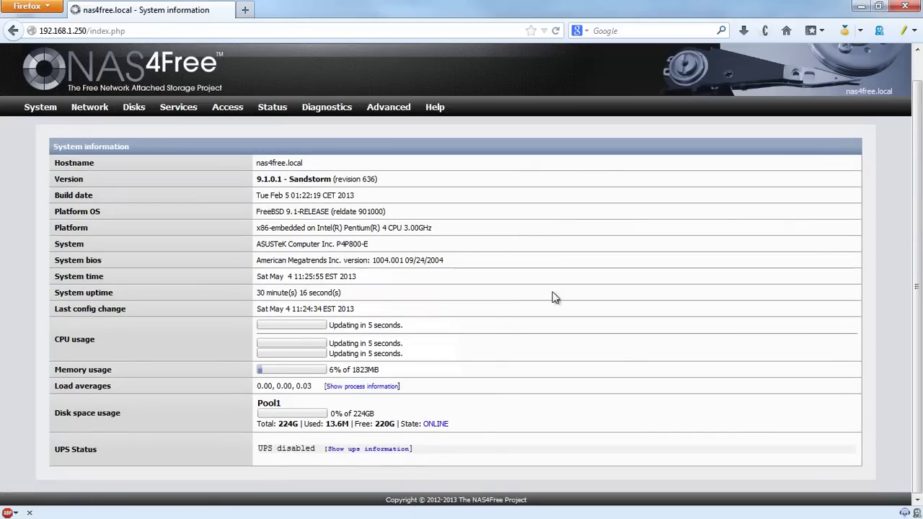
pyautogui.moveTo(330, 369); pyautogui.dragTo(406, 371)
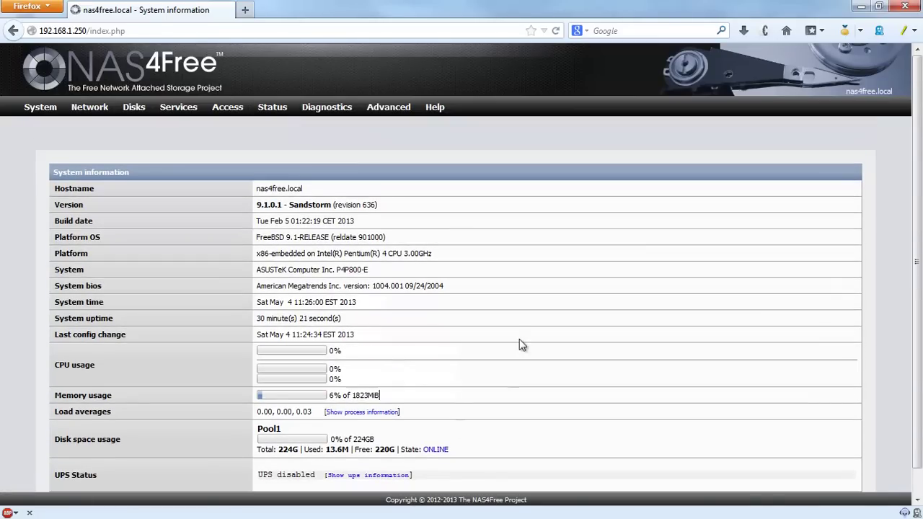
pyautogui.scroll(-1, 519, 339)
pyautogui.moveTo(258, 404); pyautogui.dragTo(289, 404)
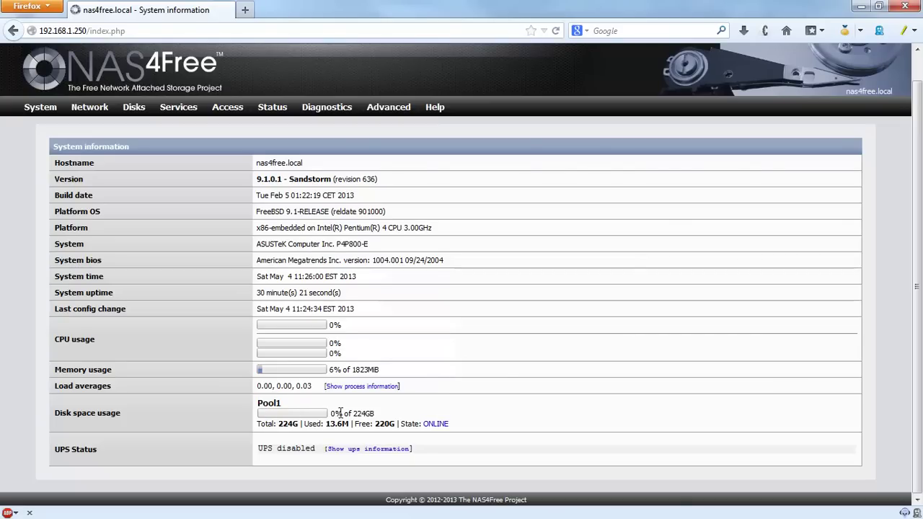
pyautogui.moveTo(336, 414); pyautogui.dragTo(350, 426)
pyautogui.moveTo(272, 108)
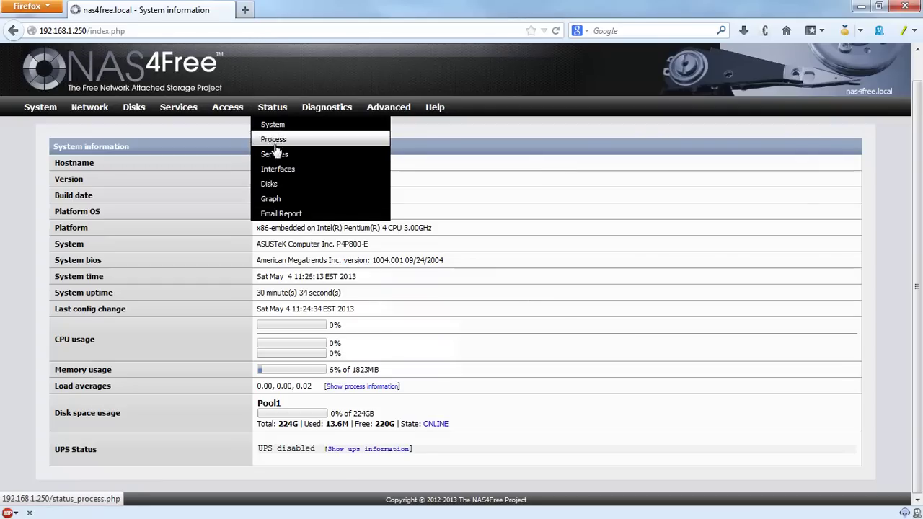
# Step: Show the Disks status table and check ada0's file system, with ada0–ada2 ZFS and da0 UFS
pyautogui.click(275, 184)
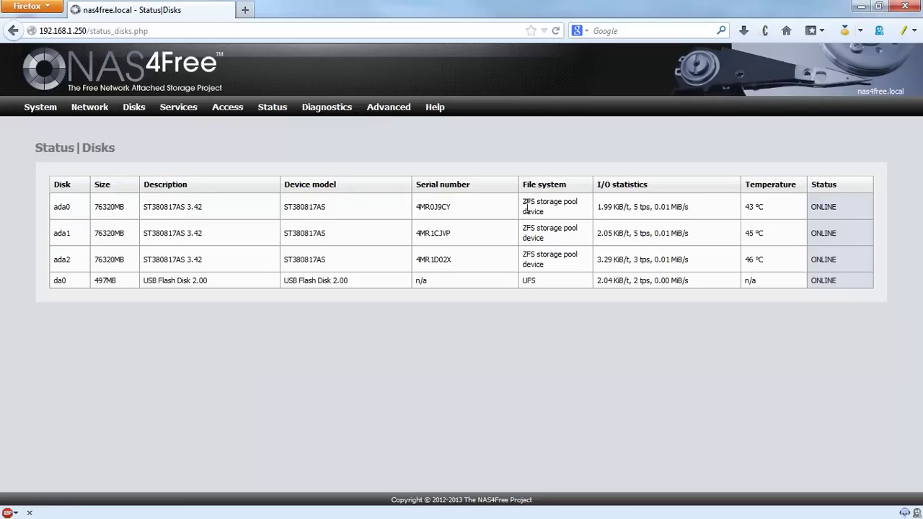
pyautogui.moveTo(524, 206); pyautogui.dragTo(557, 214)
pyautogui.click(557, 214)
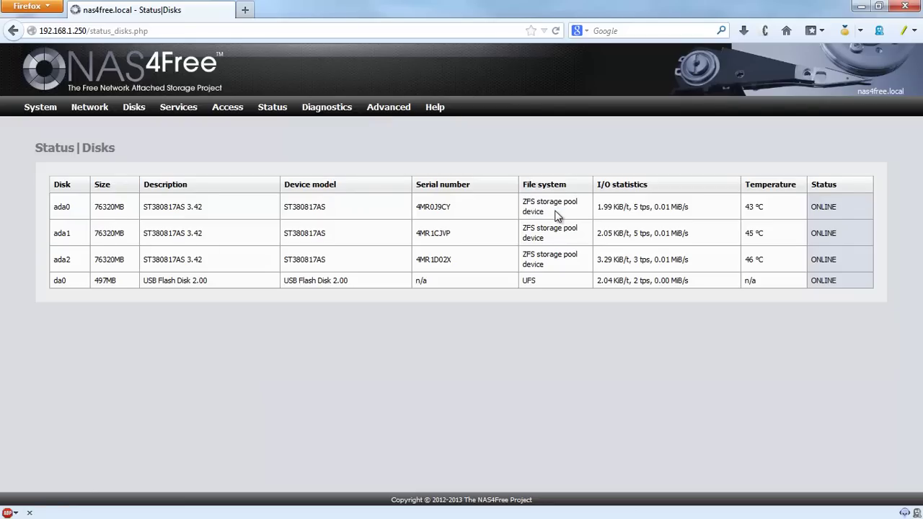